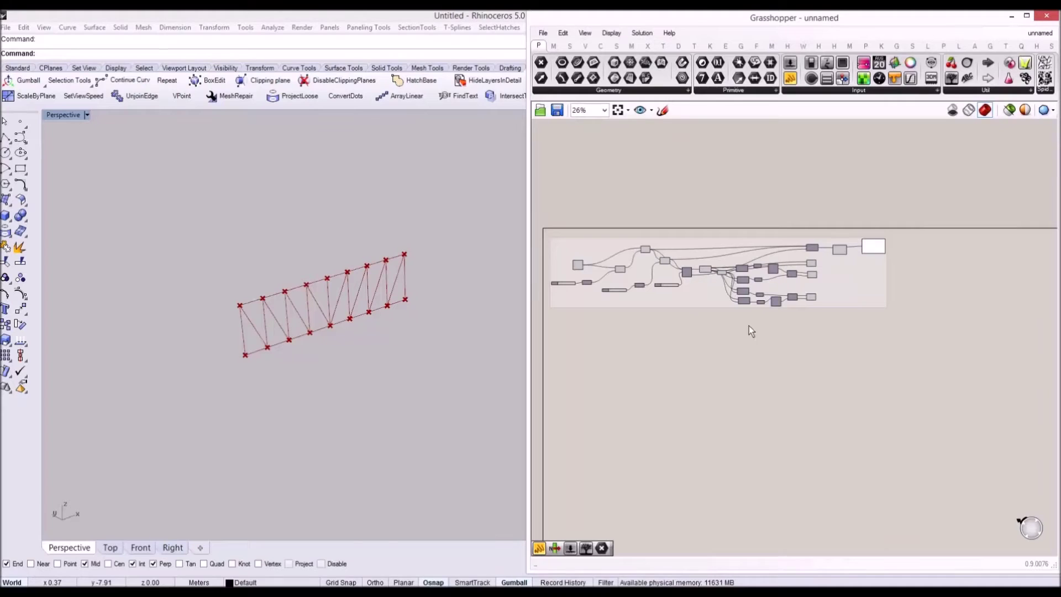
Set the truss length factor to 6.0 and the vertical height factor to 1.7.
{"action": "scroll", "coordinate": [756, 286], "scroll_direction": "up", "scroll_amount": 5}
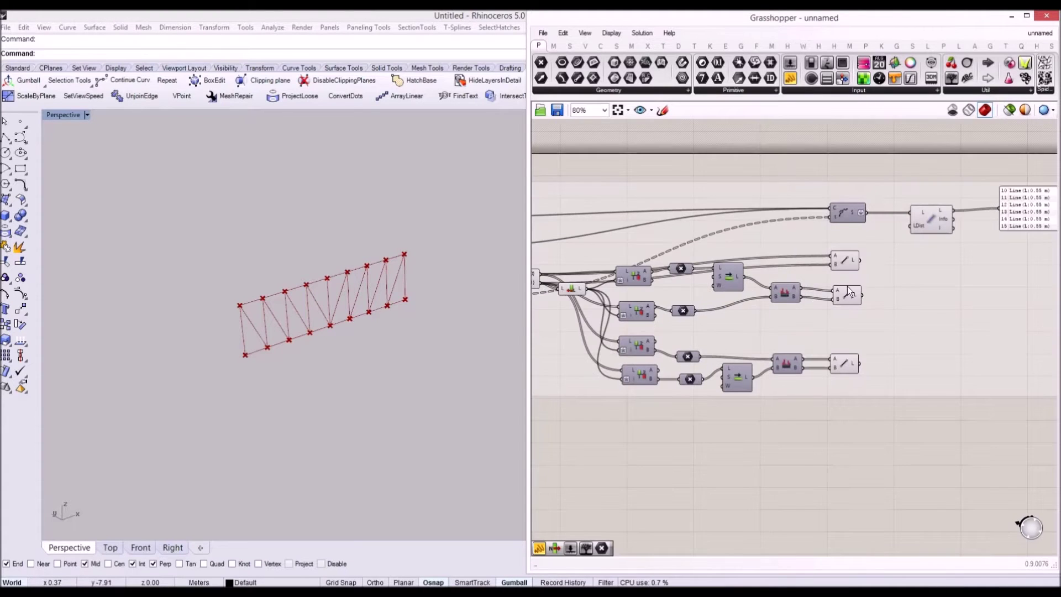
{"action": "right_click_drag", "start_coordinate": [807, 274], "coordinate": [783, 280]}
{"action": "scroll", "coordinate": [784, 280], "scroll_direction": "down", "scroll_amount": 3}
{"action": "right_click_drag", "start_coordinate": [561, 255], "coordinate": [815, 267]}
{"action": "scroll", "coordinate": [632, 315], "scroll_direction": "up", "scroll_amount": 5}
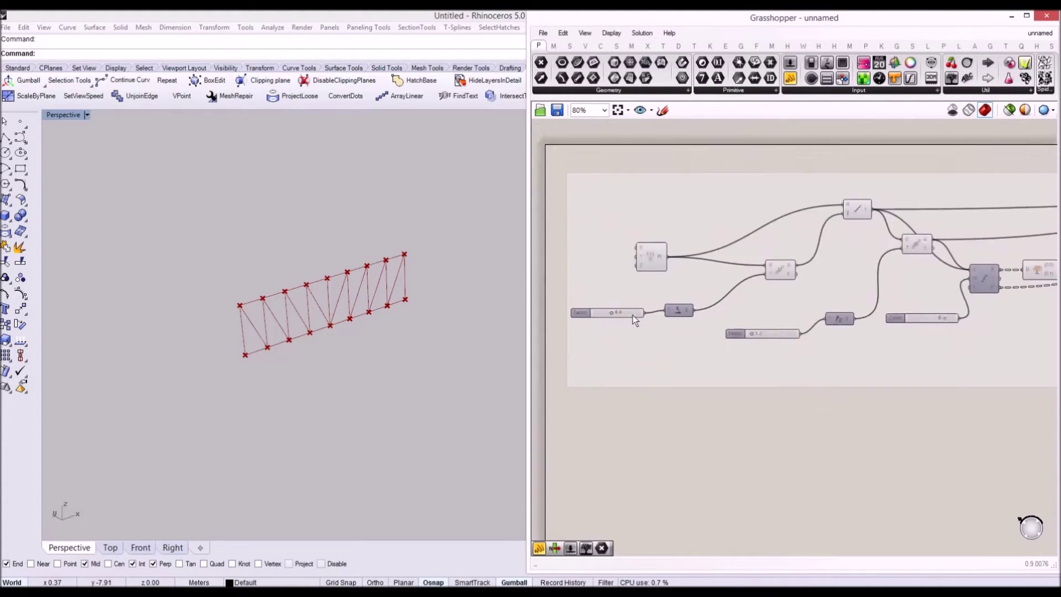
{"action": "left_click_drag", "start_coordinate": [601, 313], "coordinate": [610, 315]}
{"action": "scroll", "coordinate": [712, 330], "scroll_direction": "right", "scroll_amount": 3}
{"action": "mouse_move", "coordinate": [738, 342]}
{"action": "left_mouse_down"}
{"action": "mouse_move", "coordinate": [774, 344]}
{"action": "mouse_move", "coordinate": [748, 342]}
{"action": "left_mouse_up"}
{"action": "right_click_drag", "start_coordinate": [624, 326], "coordinate": [734, 332]}
{"action": "left_click_drag", "start_coordinate": [635, 315], "coordinate": [639, 313]}
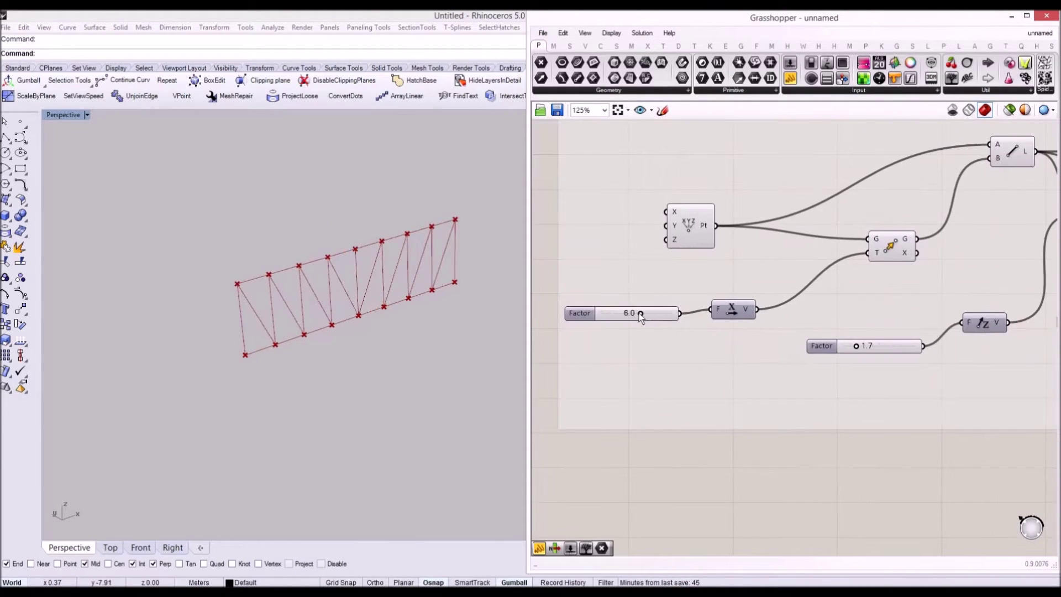
Add a Karamba Line to Beam component on the empty canvas beyond the grouped truss definition.
{"action": "right_click_drag", "start_coordinate": [788, 351], "coordinate": [611, 339]}
{"action": "scroll", "coordinate": [608, 339], "scroll_direction": "down", "scroll_amount": 3}
{"action": "right_click_drag", "start_coordinate": [900, 308], "coordinate": [586, 291]}
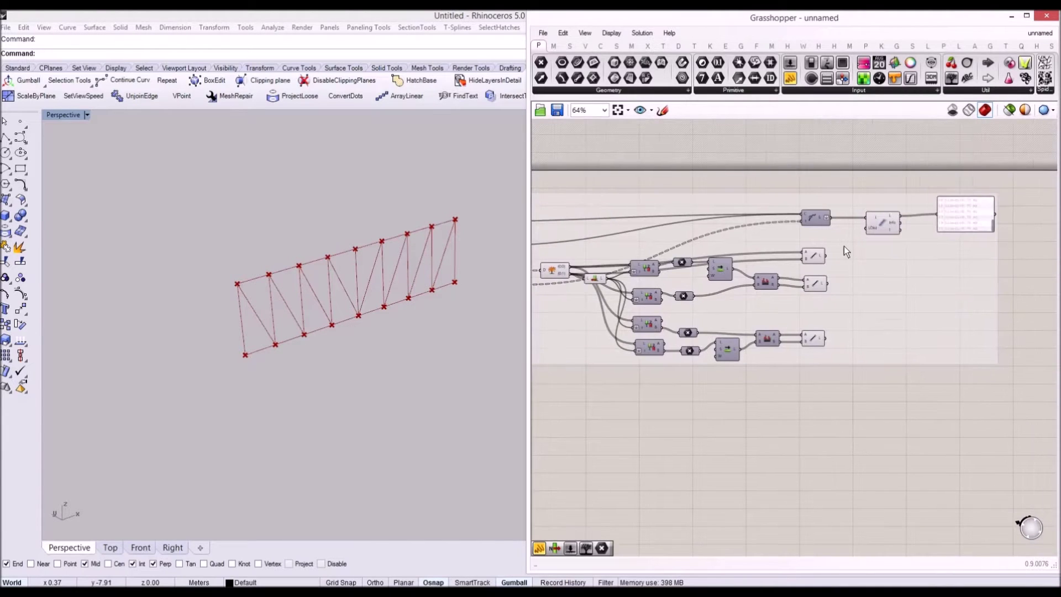
{"action": "right_click_drag", "start_coordinate": [865, 241], "coordinate": [698, 264]}
{"action": "scroll", "coordinate": [698, 264], "scroll_direction": "right", "scroll_amount": 4}
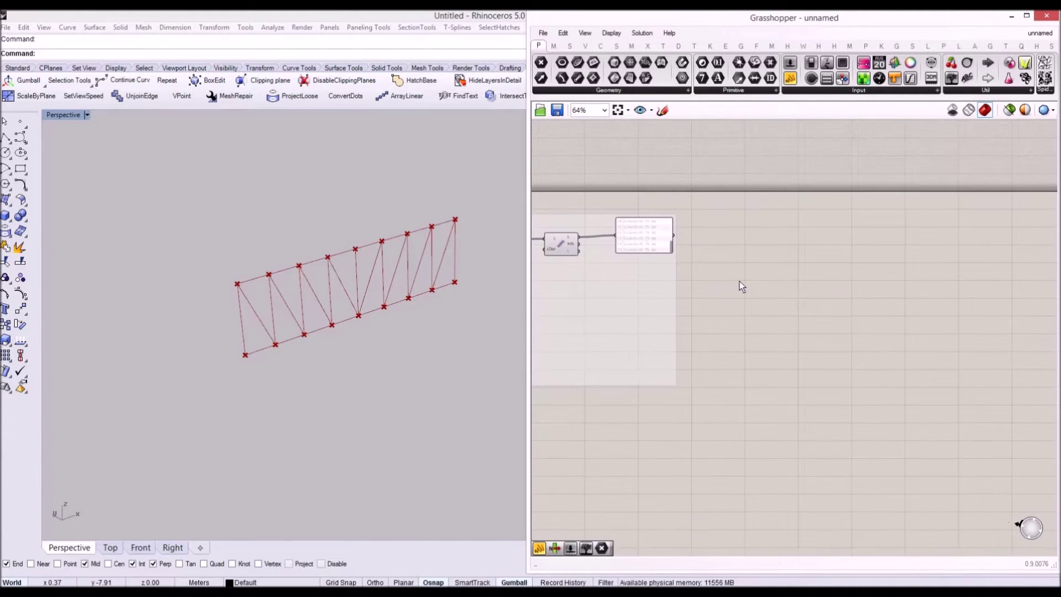
{"action": "right_click_drag", "start_coordinate": [760, 246], "coordinate": [775, 247]}
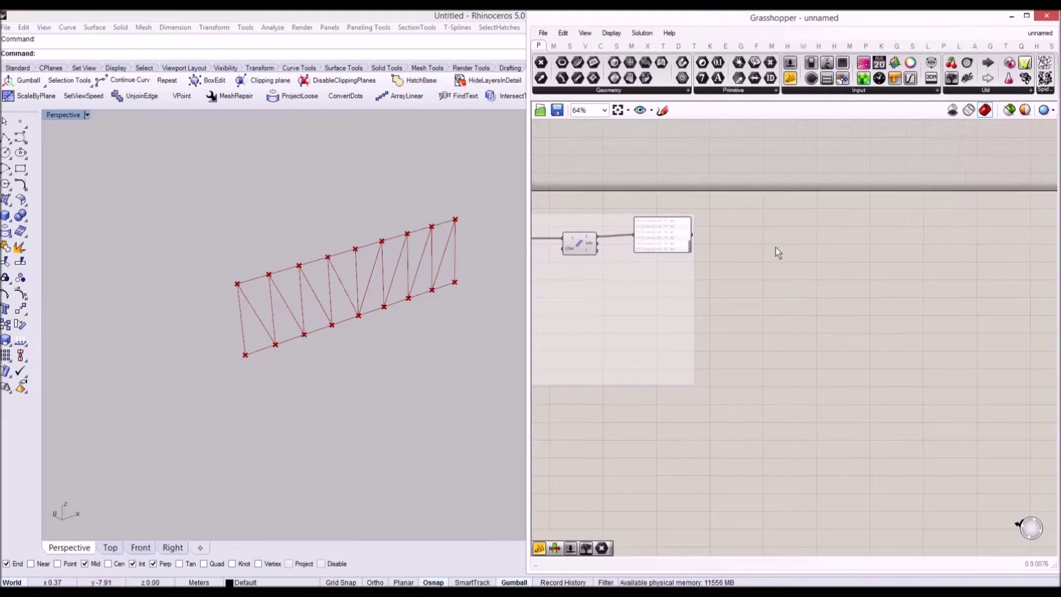
{"action": "double_click", "coordinate": [775, 247]}
{"action": "type", "text": "line"}
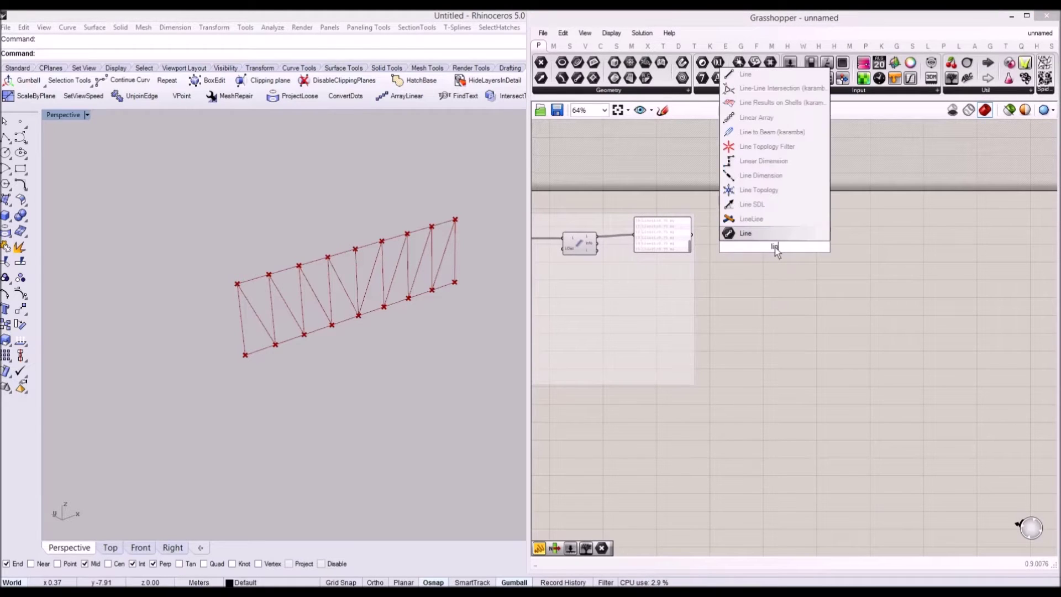
{"action": "type", "text": " to beam"}
{"action": "key", "text": "Return"}
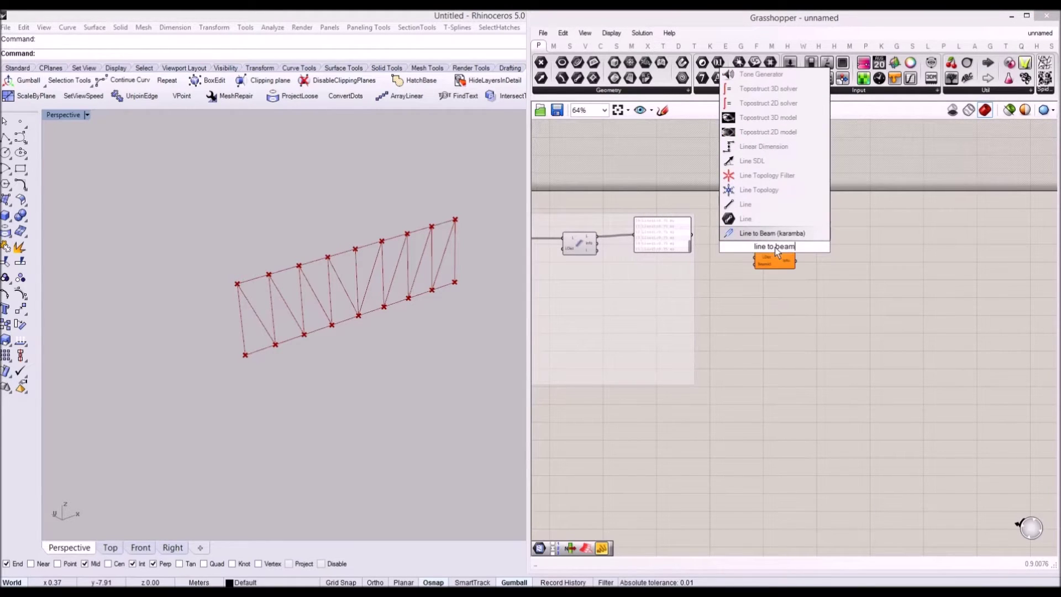
{"action": "left_click_drag", "start_coordinate": [775, 247], "coordinate": [838, 256]}
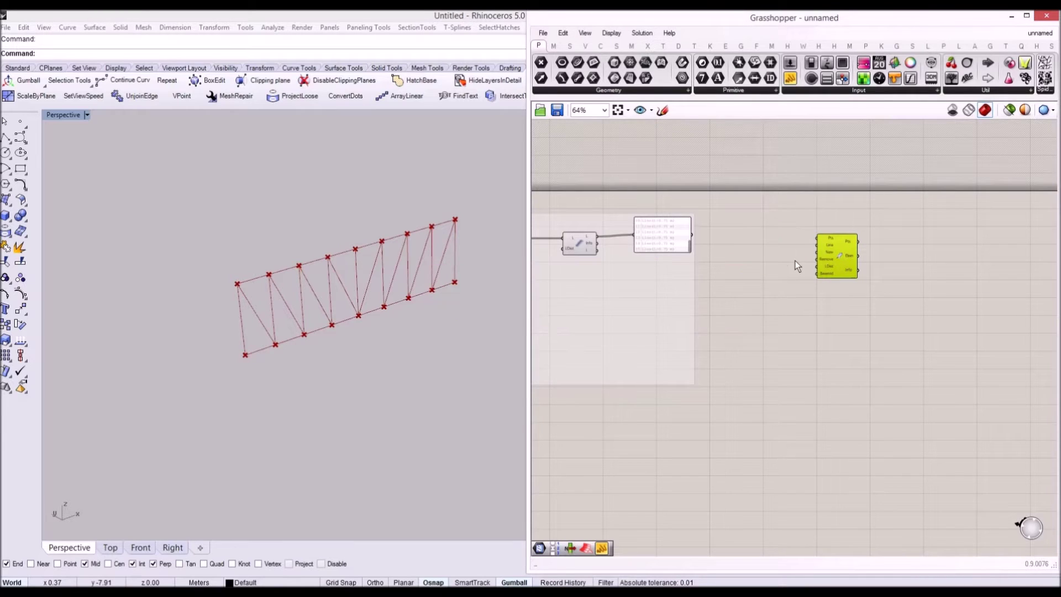
Connect the chord lines with duplicates removed to the Line input of the Line to Beam component.
{"action": "right_click_drag", "start_coordinate": [716, 254], "coordinate": [738, 248]}
{"action": "left_click", "coordinate": [602, 238]}
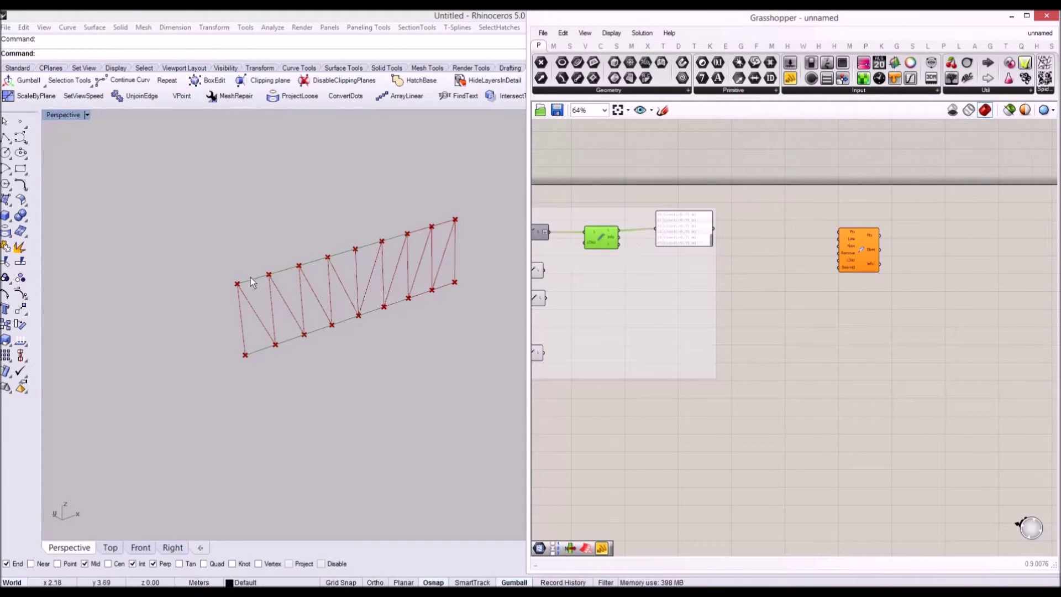
{"action": "left_click_drag", "start_coordinate": [713, 228], "coordinate": [839, 239]}
{"action": "left_click", "coordinate": [854, 241]}
{"action": "scroll", "coordinate": [854, 241], "scroll_direction": "up", "scroll_amount": 2}
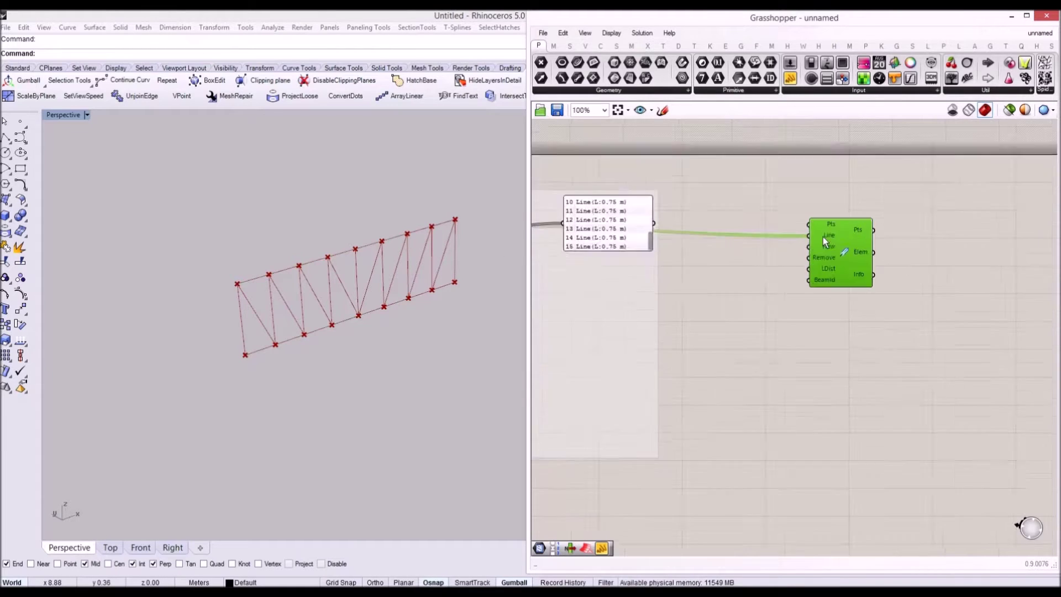
{"action": "scroll", "coordinate": [824, 237], "scroll_direction": "up", "scroll_amount": 1}
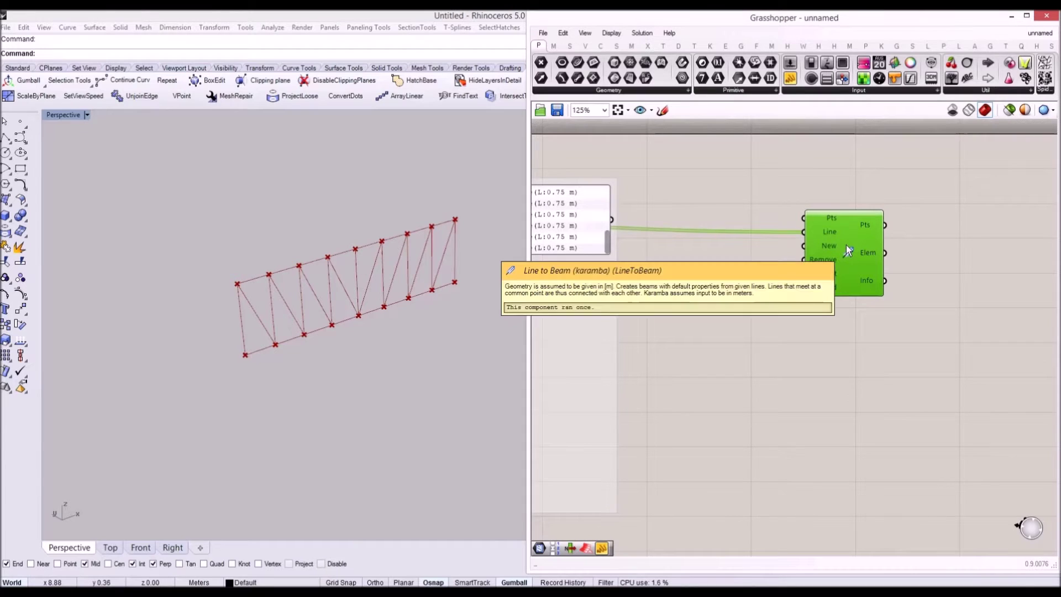
{"action": "scroll", "coordinate": [776, 224], "scroll_direction": "down", "scroll_amount": 3}
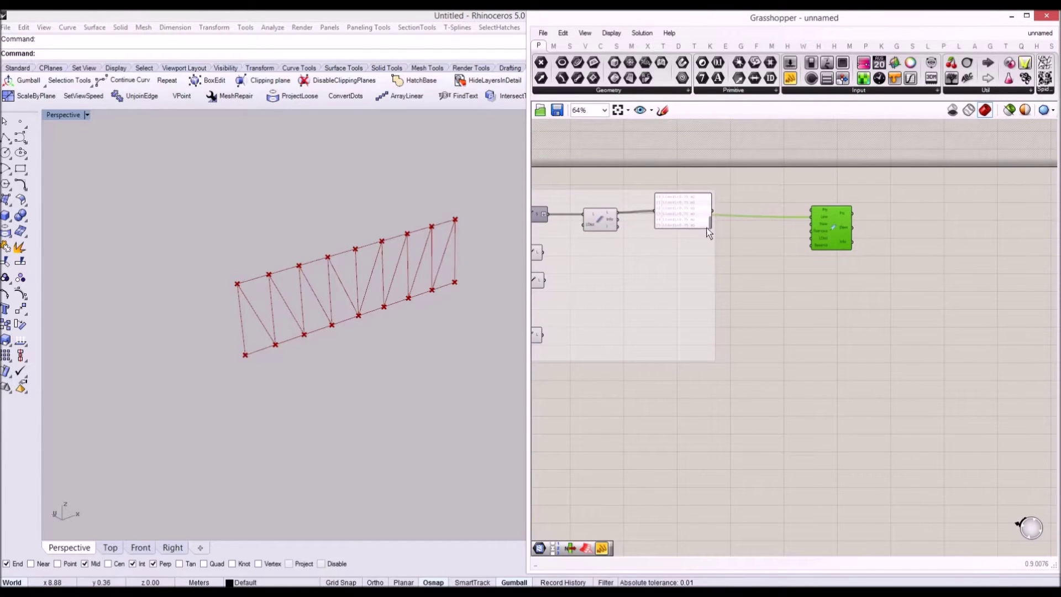
Add a small text panel reading Chord and connect it to the BeamId input of the Line to Beam component.
{"action": "scroll", "coordinate": [774, 240], "scroll_direction": "up", "scroll_amount": 4}
{"action": "double_click", "coordinate": [750, 255]}
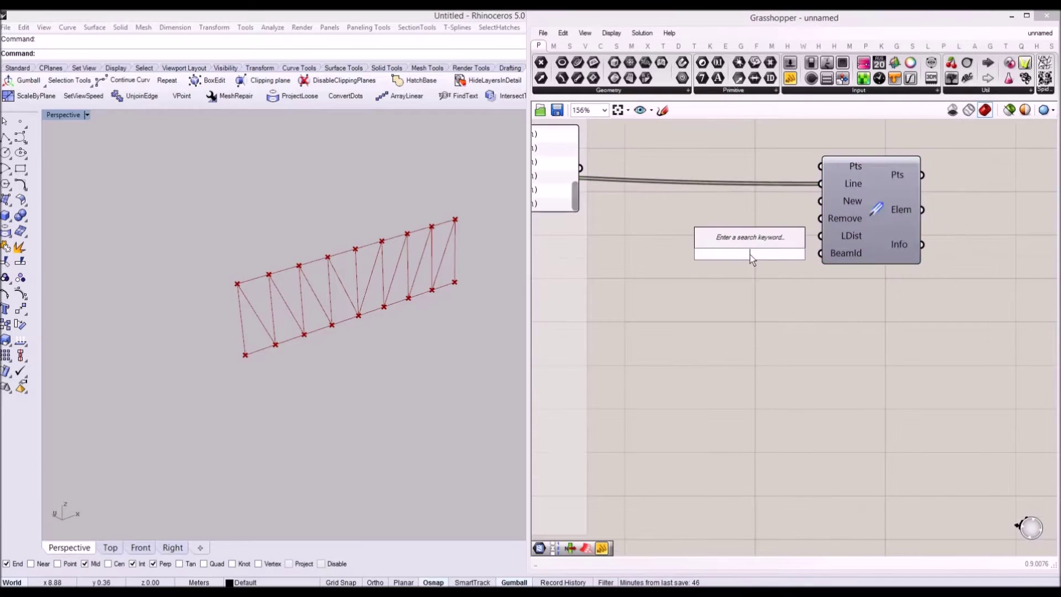
{"action": "type", "text": "//"}
{"action": "type", "text": "Chord"}
{"action": "key", "text": "Return"}
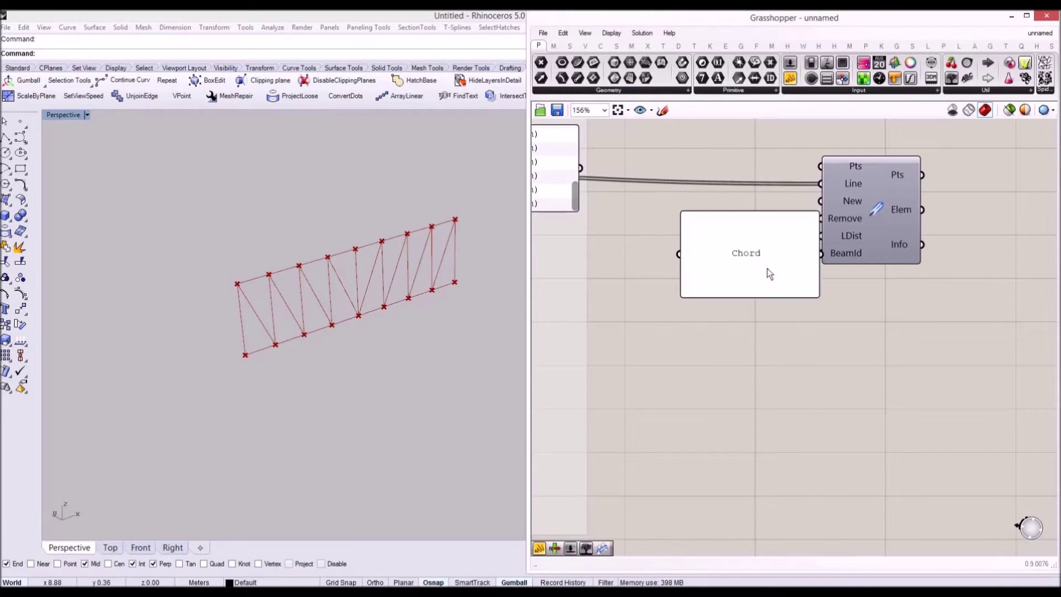
{"action": "left_click", "coordinate": [814, 292]}
{"action": "left_click_drag", "start_coordinate": [815, 293], "coordinate": [733, 222]}
{"action": "left_click_drag", "start_coordinate": [804, 253], "coordinate": [820, 253]}
{"action": "left_click_drag", "start_coordinate": [699, 219], "coordinate": [756, 245]}
{"action": "scroll", "coordinate": [854, 210], "scroll_direction": "down", "scroll_amount": 4}
Duplicate the Line to Beam component below the original and connect the vertical post lines to the copy's Line input.
{"action": "left_click", "coordinate": [869, 217]}
{"action": "left_click_drag", "start_coordinate": [868, 217], "coordinate": [877, 294], "text": "alt"}
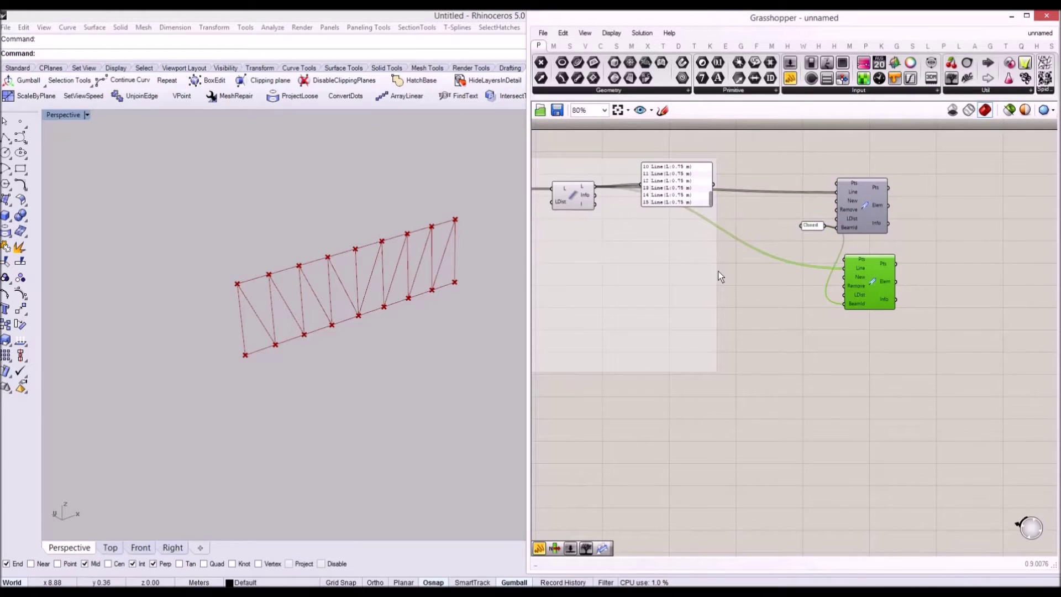
{"action": "right_click_drag", "start_coordinate": [717, 271], "coordinate": [885, 264]}
{"action": "scroll", "coordinate": [868, 259], "scroll_direction": "down", "scroll_amount": 3}
{"action": "scroll", "coordinate": [727, 241], "scroll_direction": "up", "scroll_amount": 2}
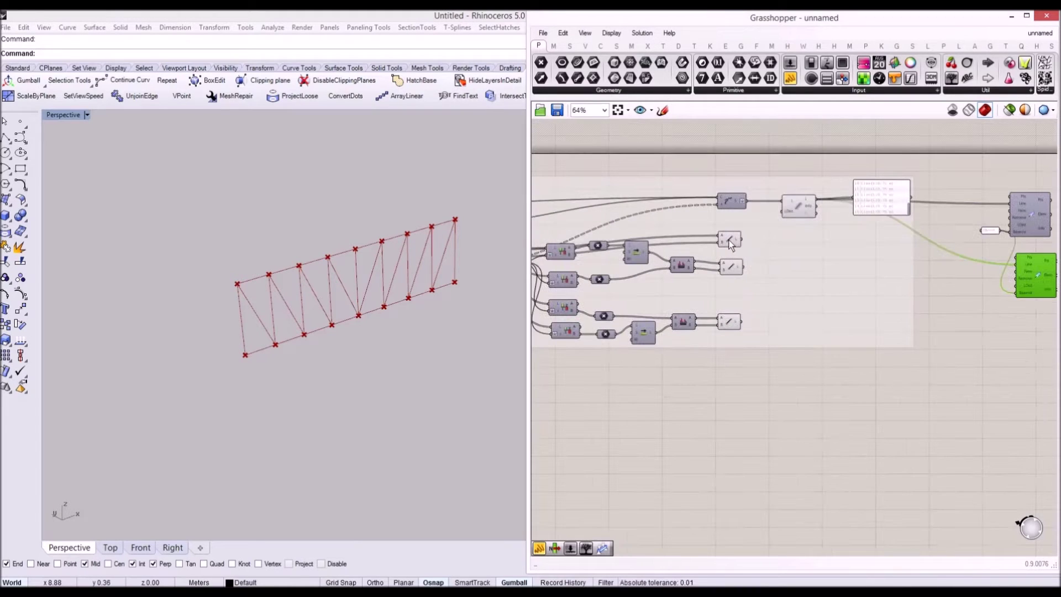
{"action": "left_click", "coordinate": [729, 241]}
{"action": "left_click_drag", "start_coordinate": [742, 240], "coordinate": [1016, 266]}
{"action": "right_click_drag", "start_coordinate": [1016, 265], "coordinate": [893, 277]}
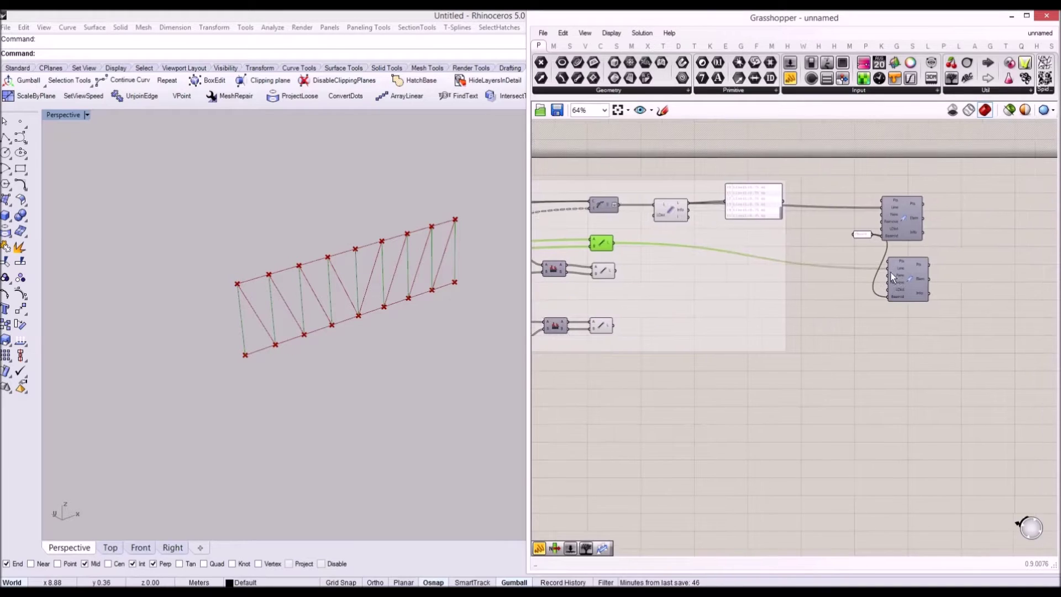
Duplicate the Chord panel, change the copy's text to Post and connect it to the second Line to Beam's BeamId input.
{"action": "scroll", "coordinate": [892, 276], "scroll_direction": "up", "scroll_amount": 2}
{"action": "left_click", "coordinate": [831, 222]}
{"action": "left_click_drag", "start_coordinate": [831, 223], "coordinate": [820, 289]}
{"action": "double_click", "coordinate": [821, 289]}
{"action": "type", "text": "Post"}
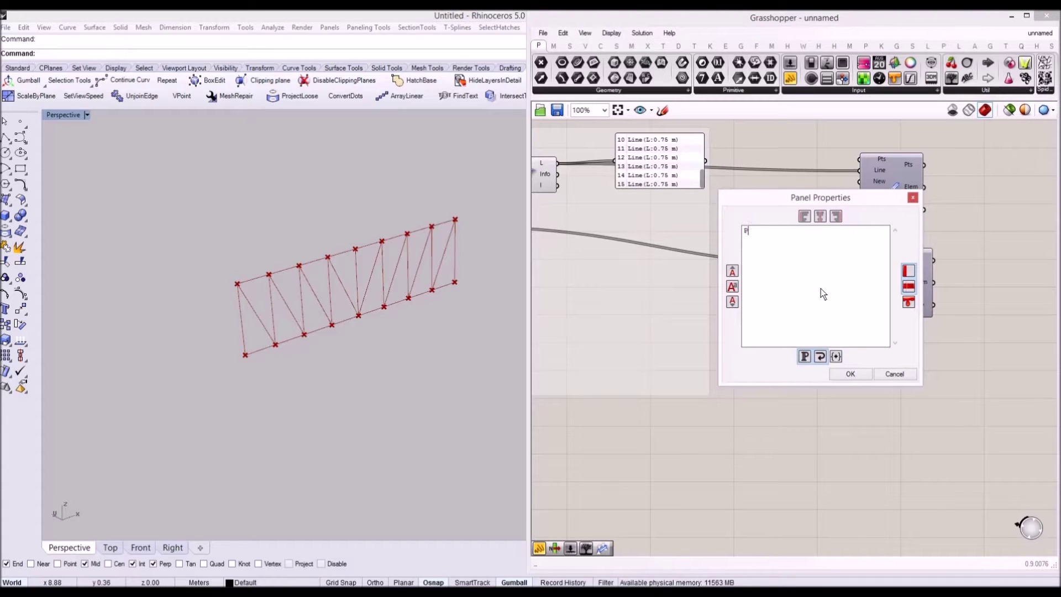
{"action": "left_click", "coordinate": [854, 377]}
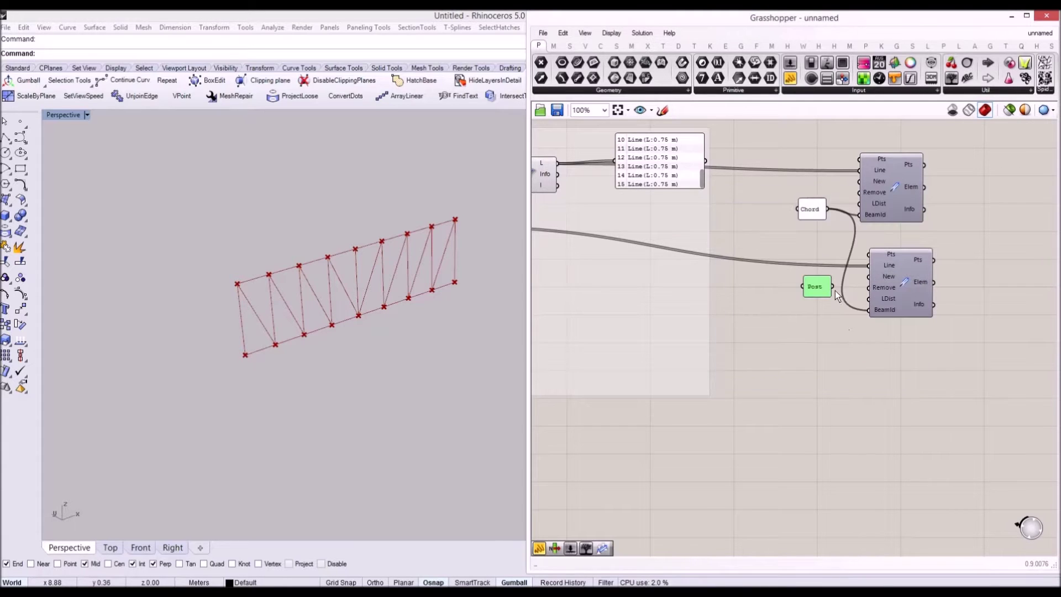
{"action": "left_click_drag", "start_coordinate": [871, 313], "coordinate": [848, 306]}
Duplicate the Post beam component with its panel and connect both sets of diagonal lines to the copy's Line input.
{"action": "scroll", "coordinate": [837, 277], "scroll_direction": "down", "scroll_amount": 5}
{"action": "scroll", "coordinate": [855, 283], "scroll_direction": "up", "scroll_amount": 3}
{"action": "left_click", "coordinate": [768, 284]}
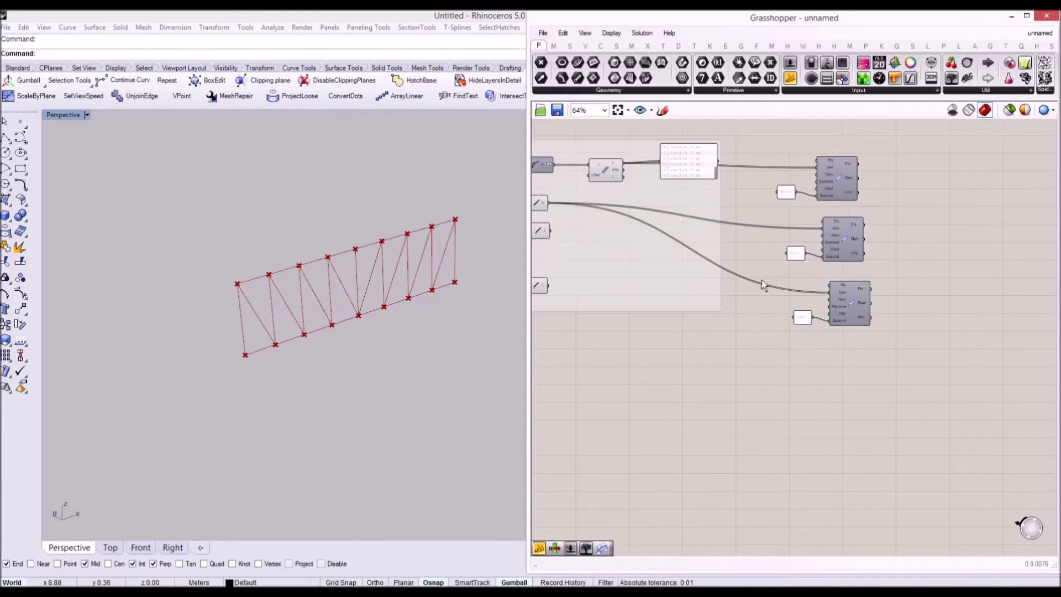
{"action": "right_click_drag", "start_coordinate": [553, 232], "coordinate": [627, 234]}
{"action": "left_click_drag", "start_coordinate": [621, 235], "coordinate": [900, 294]}
{"action": "left_click_drag", "start_coordinate": [621, 288], "coordinate": [933, 309]}
{"action": "scroll", "coordinate": [933, 310], "scroll_direction": "up", "scroll_amount": 3}
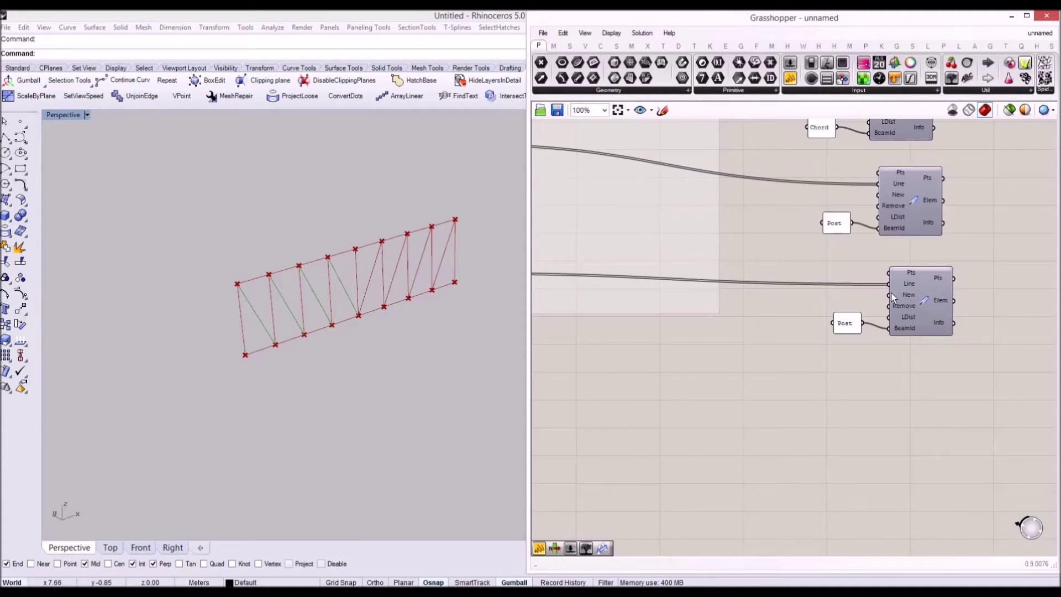
{"action": "scroll", "coordinate": [891, 295], "scroll_direction": "down", "scroll_amount": 3}
{"action": "left_click_drag", "start_coordinate": [609, 226], "coordinate": [891, 288], "text": "shift"}
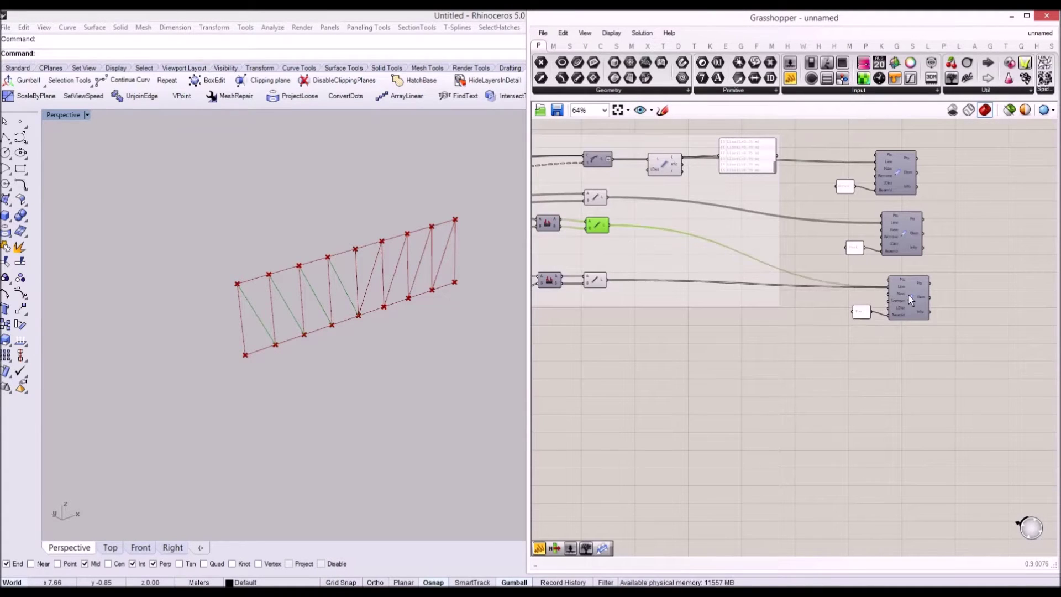
Change the text of the third Line to Beam component's ID panel to Web.
{"action": "left_click", "coordinate": [910, 295]}
{"action": "scroll", "coordinate": [910, 296], "scroll_direction": "up", "scroll_amount": 3}
{"action": "double_click", "coordinate": [838, 324]}
{"action": "type", "text": "Web"}
{"action": "left_click", "coordinate": [868, 408]}
{"action": "left_click", "coordinate": [863, 369]}
{"action": "scroll", "coordinate": [850, 365], "scroll_direction": "down", "scroll_amount": 4}
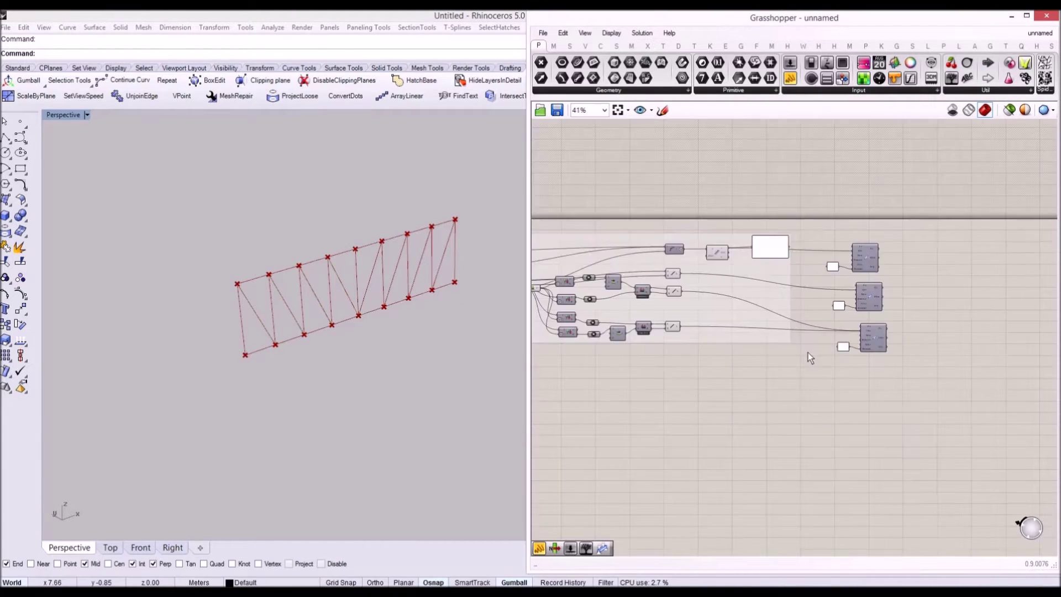
Align the three Line to Beam components in one column and the Chord, Post and Web panels in another.
{"action": "right_click_drag", "start_coordinate": [808, 352], "coordinate": [867, 353]}
{"action": "scroll", "coordinate": [737, 355], "scroll_direction": "up", "scroll_amount": 1}
{"action": "left_click_drag", "start_coordinate": [748, 378], "coordinate": [722, 237]}
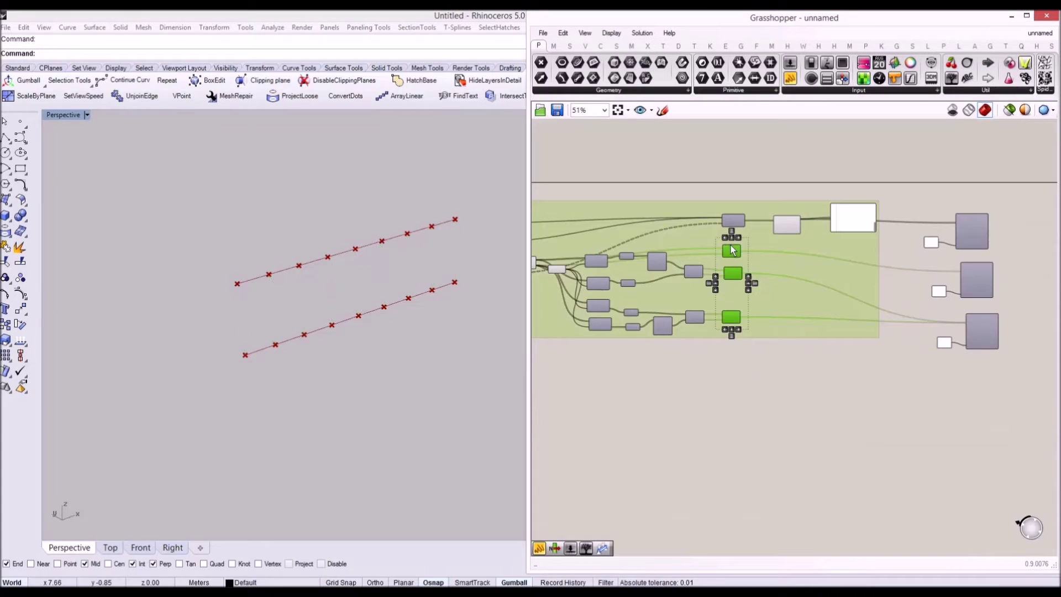
{"action": "scroll", "coordinate": [814, 347], "scroll_direction": "up", "scroll_amount": 3}
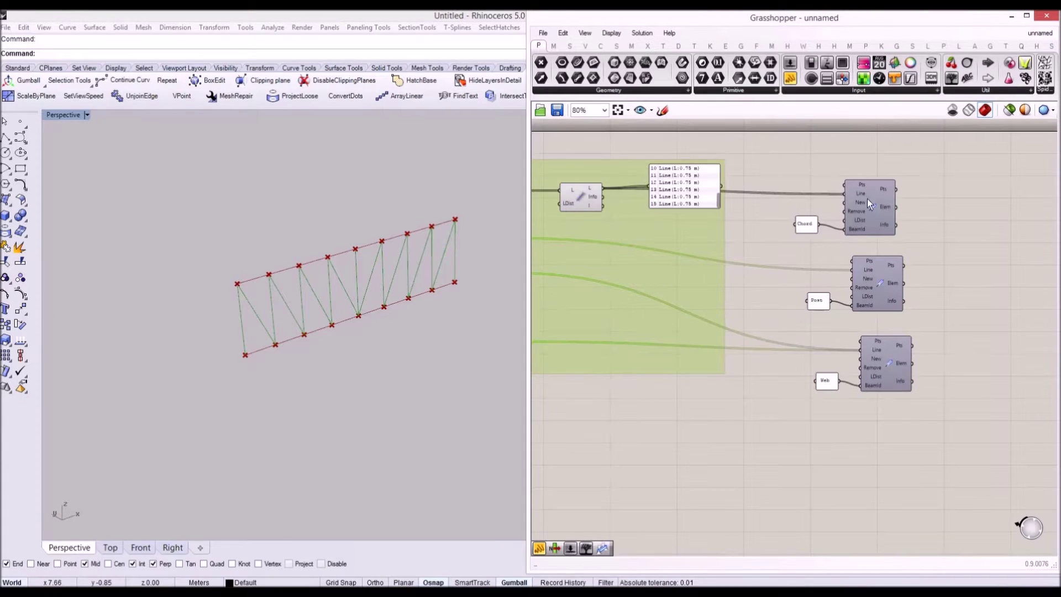
{"action": "left_click_drag", "start_coordinate": [867, 198], "coordinate": [885, 199]}
{"action": "left_click", "coordinate": [580, 196]}
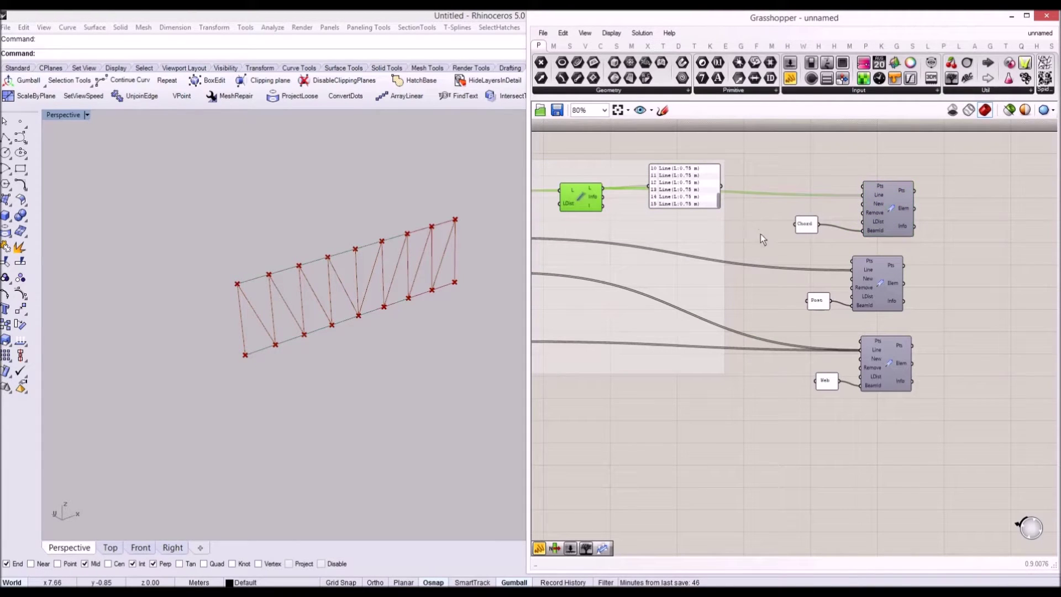
{"action": "left_click", "coordinate": [761, 235]}
{"action": "left_click_drag", "start_coordinate": [927, 419], "coordinate": [856, 147]}
{"action": "left_click", "coordinate": [875, 173]}
{"action": "left_click_drag", "start_coordinate": [824, 194], "coordinate": [755, 398]}
{"action": "left_click", "coordinate": [788, 302]}
{"action": "left_click", "coordinate": [807, 203]}
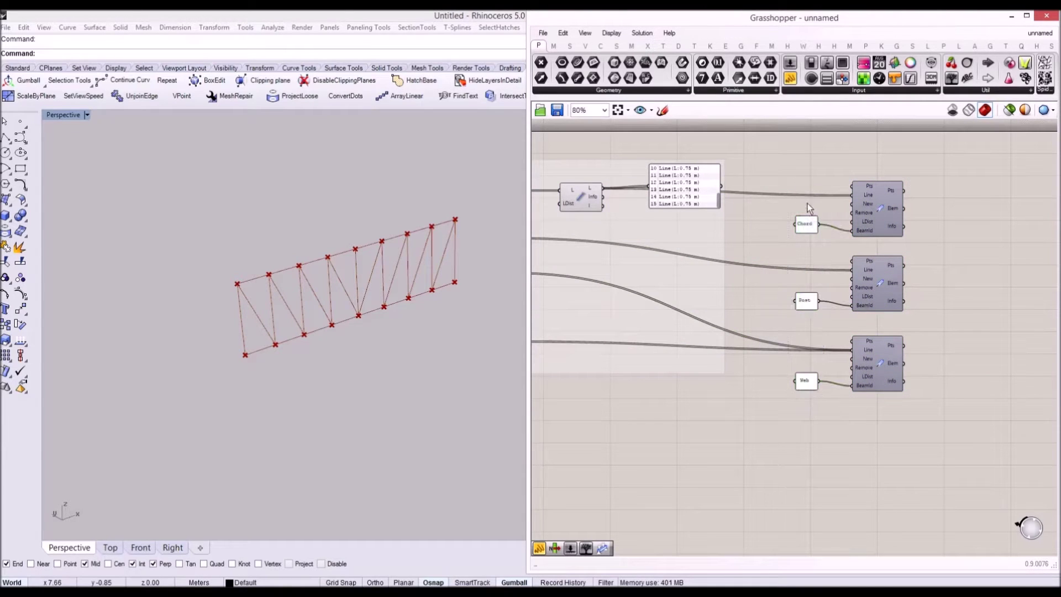
Add a Karamba Support component below the Web Line to Beam component for the truss's lower end points.
{"action": "scroll", "coordinate": [813, 231], "scroll_direction": "down", "scroll_amount": 3}
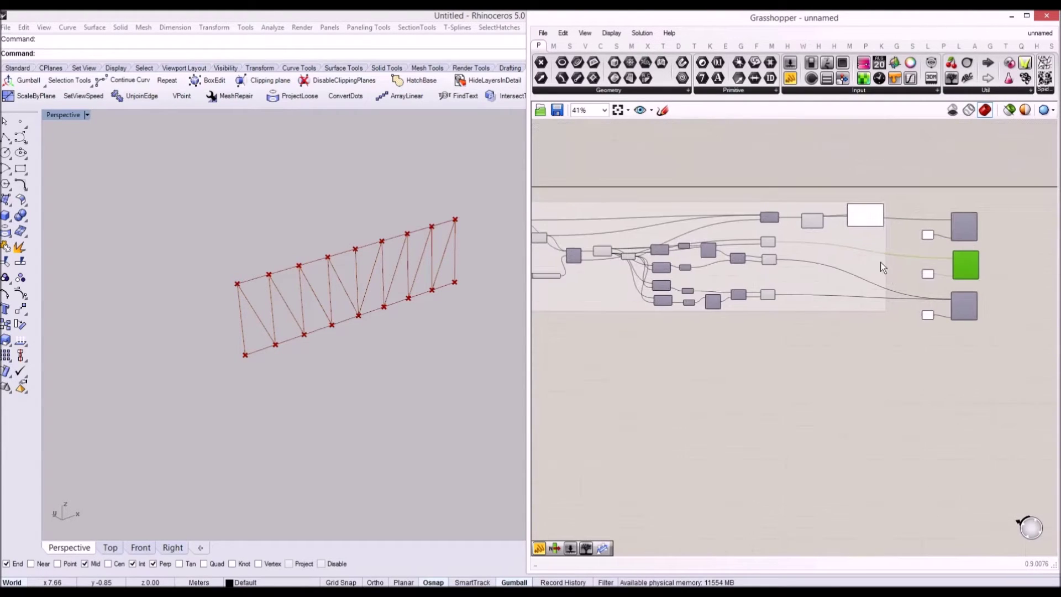
{"action": "left_click", "coordinate": [244, 327]}
{"action": "right_click_drag", "start_coordinate": [243, 328], "coordinate": [275, 319]}
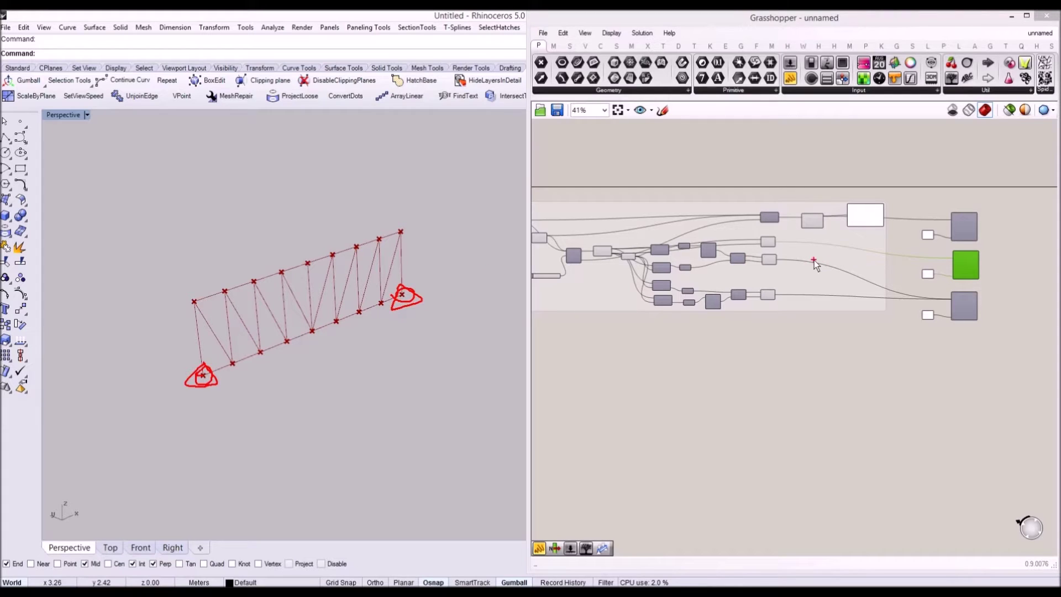
{"action": "key", "text": "Escape"}
{"action": "scroll", "coordinate": [862, 326], "scroll_direction": "up", "scroll_amount": 4}
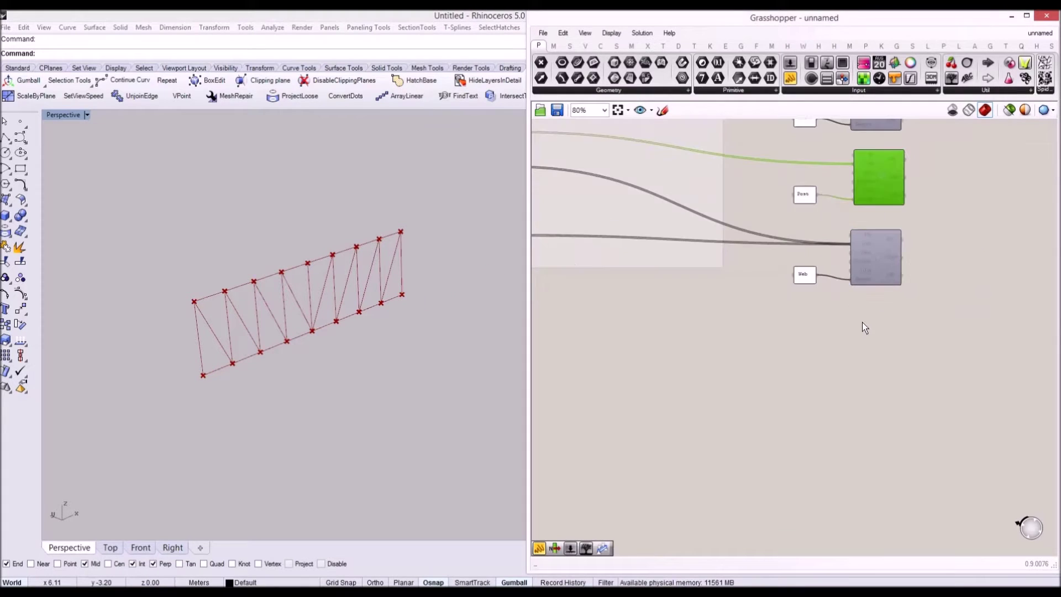
{"action": "double_click", "coordinate": [836, 329]}
{"action": "type", "text": "suppor"}
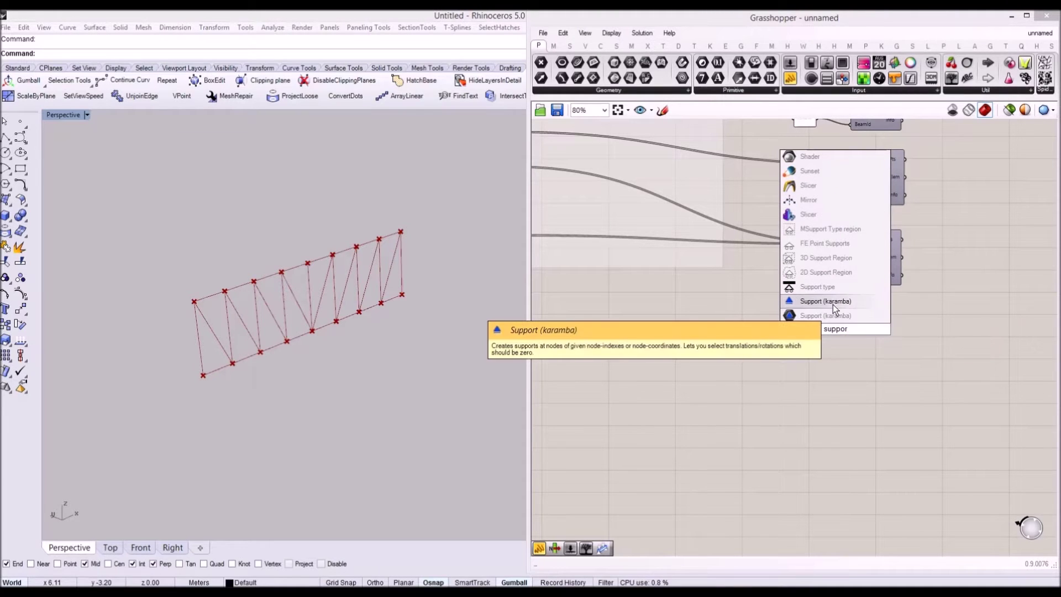
{"action": "left_click", "coordinate": [831, 314]}
{"action": "scroll", "coordinate": [847, 370], "scroll_direction": "down", "scroll_amount": 3}
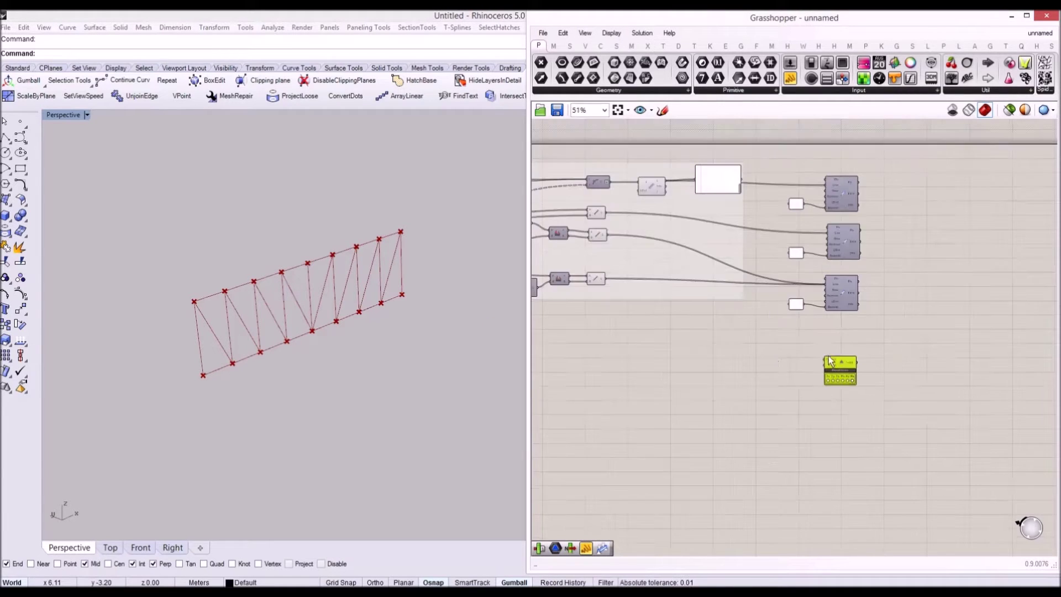
Shift the Construct Point component at the start of the truss definition slightly away from the Move component.
{"action": "right_click_drag", "start_coordinate": [695, 337], "coordinate": [848, 349]}
{"action": "right_click_drag", "start_coordinate": [630, 327], "coordinate": [884, 344]}
{"action": "scroll", "coordinate": [884, 344], "scroll_direction": "down", "scroll_amount": 2}
{"action": "scroll", "coordinate": [596, 279], "scroll_direction": "up", "scroll_amount": 3}
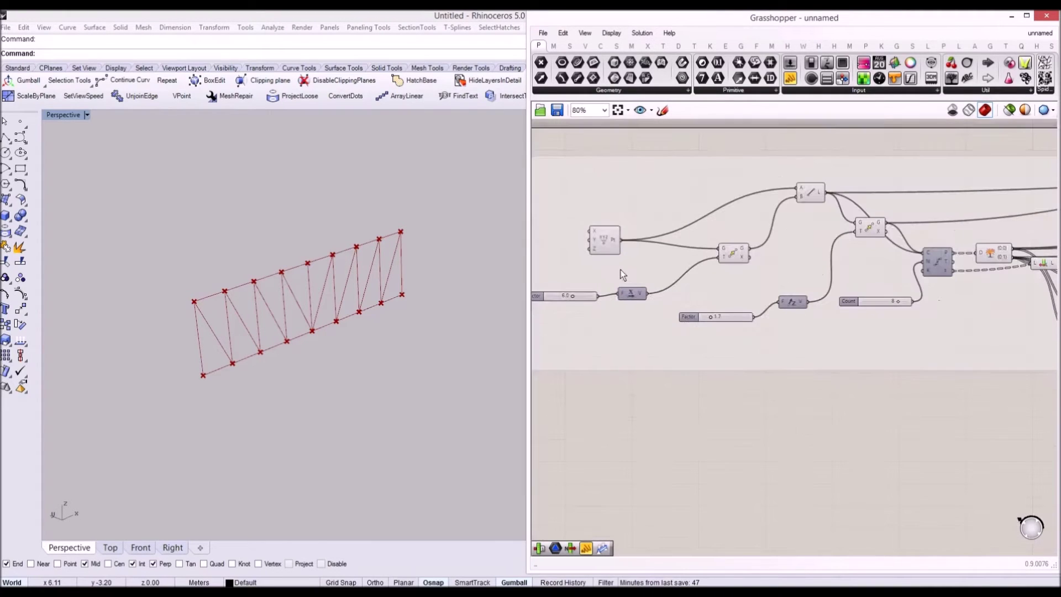
{"action": "left_click", "coordinate": [603, 240]}
{"action": "left_click_drag", "start_coordinate": [596, 240], "coordinate": [591, 243]}
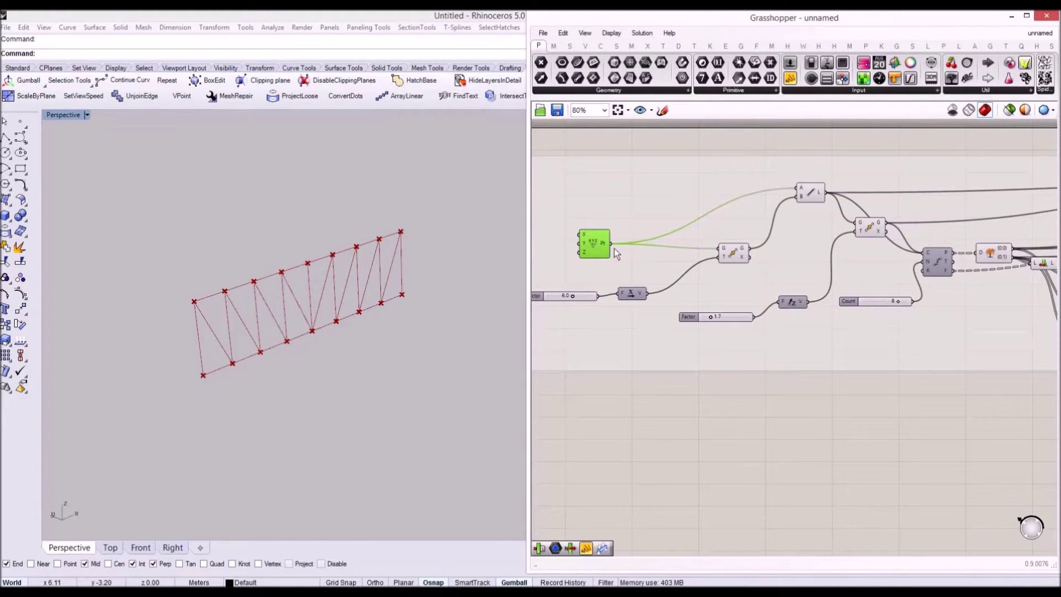
Connect both the Construct Point and the first Move geometry outputs to the Support's Pos|Ind input, and place the Support closer below the Web beam component.
{"action": "scroll", "coordinate": [616, 250], "scroll_direction": "down", "scroll_amount": 1}
{"action": "right_click_drag", "start_coordinate": [727, 249], "coordinate": [651, 254]}
{"action": "scroll", "coordinate": [635, 256], "scroll_direction": "up", "scroll_amount": 1}
{"action": "left_click", "coordinate": [637, 259]}
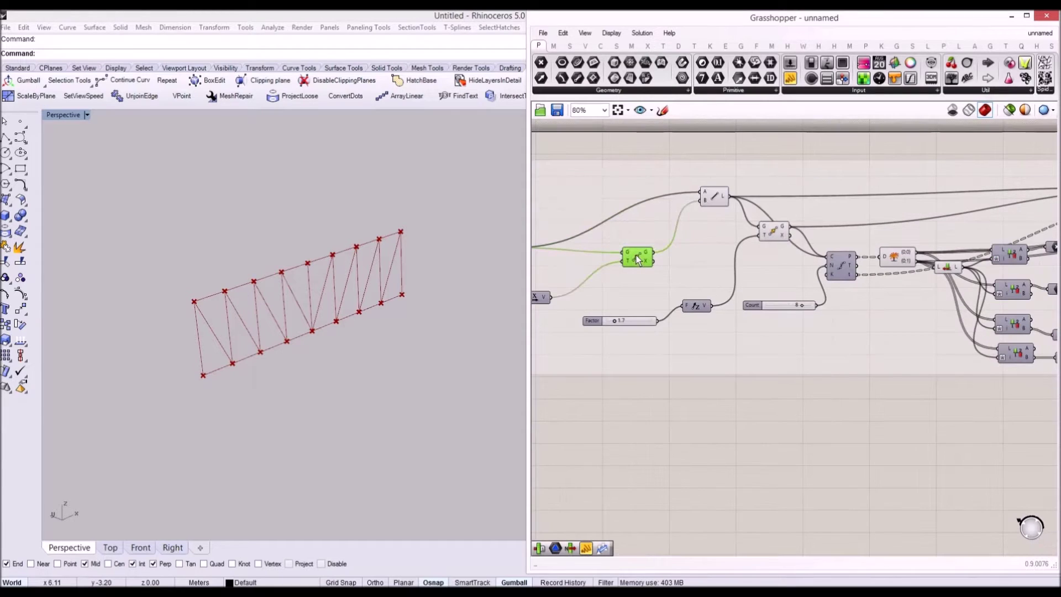
{"action": "scroll", "coordinate": [713, 263], "scroll_direction": "down", "scroll_amount": 3}
{"action": "scroll", "coordinate": [775, 266], "scroll_direction": "up", "scroll_amount": 2}
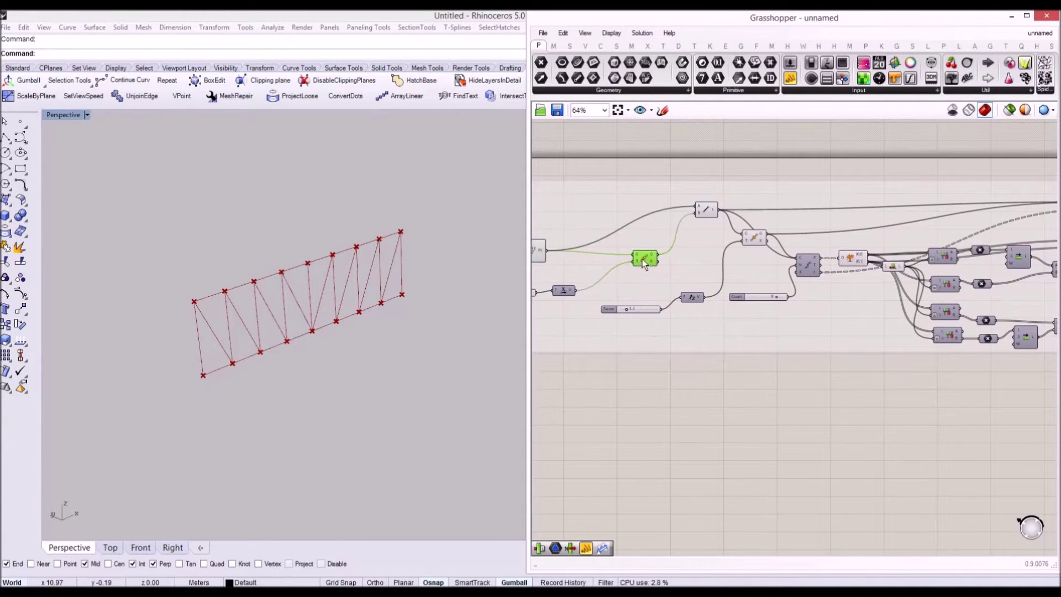
{"action": "scroll", "coordinate": [644, 262], "scroll_direction": "down", "scroll_amount": 4}
{"action": "scroll", "coordinate": [622, 263], "scroll_direction": "up", "scroll_amount": 1}
{"action": "scroll", "coordinate": [619, 261], "scroll_direction": "down", "scroll_amount": 2}
{"action": "scroll", "coordinate": [615, 256], "scroll_direction": "up", "scroll_amount": 2}
{"action": "left_click_drag", "start_coordinate": [612, 256], "coordinate": [953, 365]}
{"action": "scroll", "coordinate": [953, 368], "scroll_direction": "down", "scroll_amount": 3}
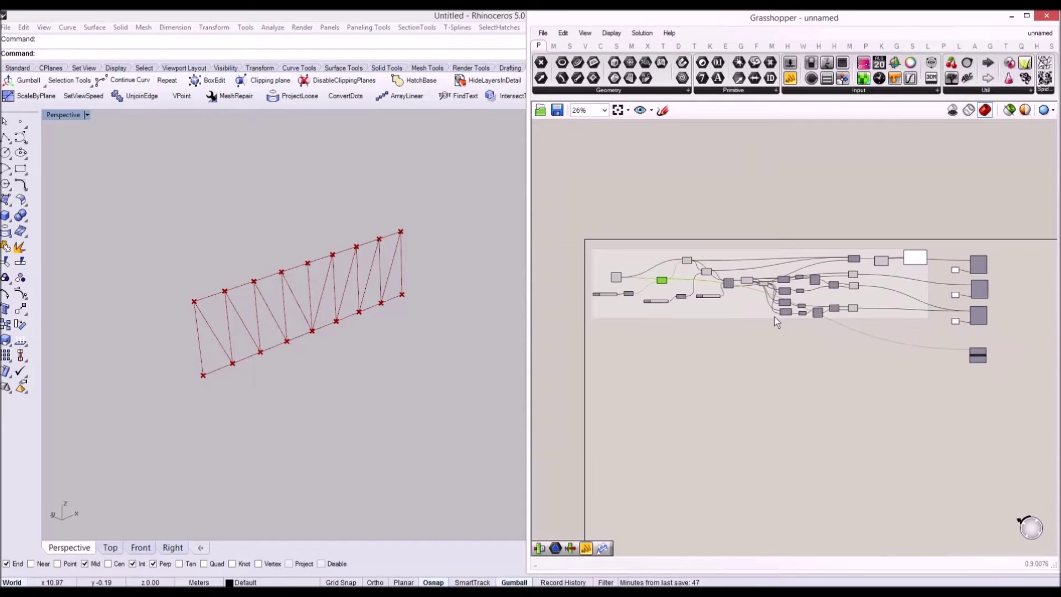
{"action": "scroll", "coordinate": [970, 354], "scroll_direction": "up", "scroll_amount": 5}
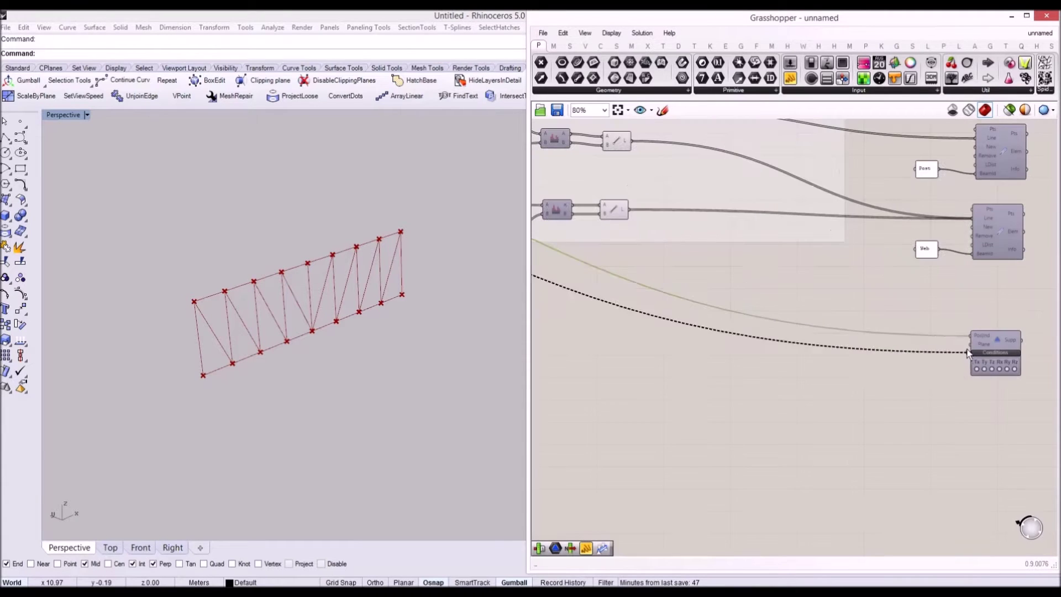
{"action": "left_click_drag", "start_coordinate": [993, 336], "coordinate": [1003, 304]}
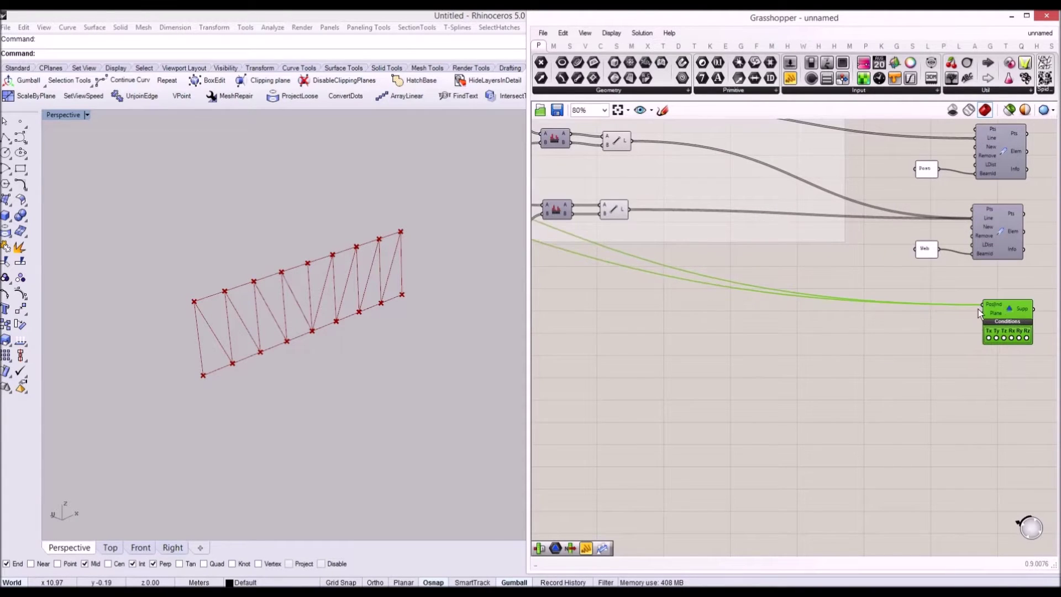
Fix all six conditions of the Support component: Tx, Ty, Tz, Rx, Ry and Rz.
{"action": "right_click_drag", "start_coordinate": [1002, 307], "coordinate": [895, 310]}
{"action": "left_click_drag", "start_coordinate": [900, 314], "coordinate": [892, 315]}
{"action": "scroll", "coordinate": [880, 334], "scroll_direction": "up", "scroll_amount": 1}
{"action": "left_click", "coordinate": [874, 345]}
{"action": "scroll", "coordinate": [875, 344], "scroll_direction": "up", "scroll_amount": 1}
{"action": "left_click", "coordinate": [882, 345]}
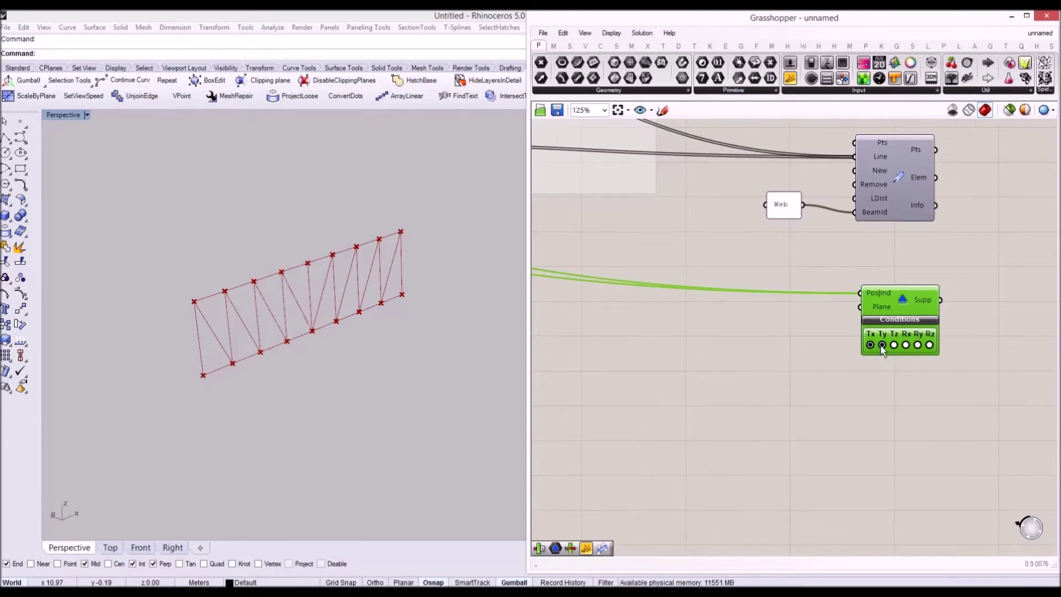
{"action": "left_click", "coordinate": [894, 345]}
{"action": "left_click", "coordinate": [906, 345]}
{"action": "left_click", "coordinate": [930, 345]}
{"action": "right_click_drag", "start_coordinate": [911, 303], "coordinate": [771, 306]}
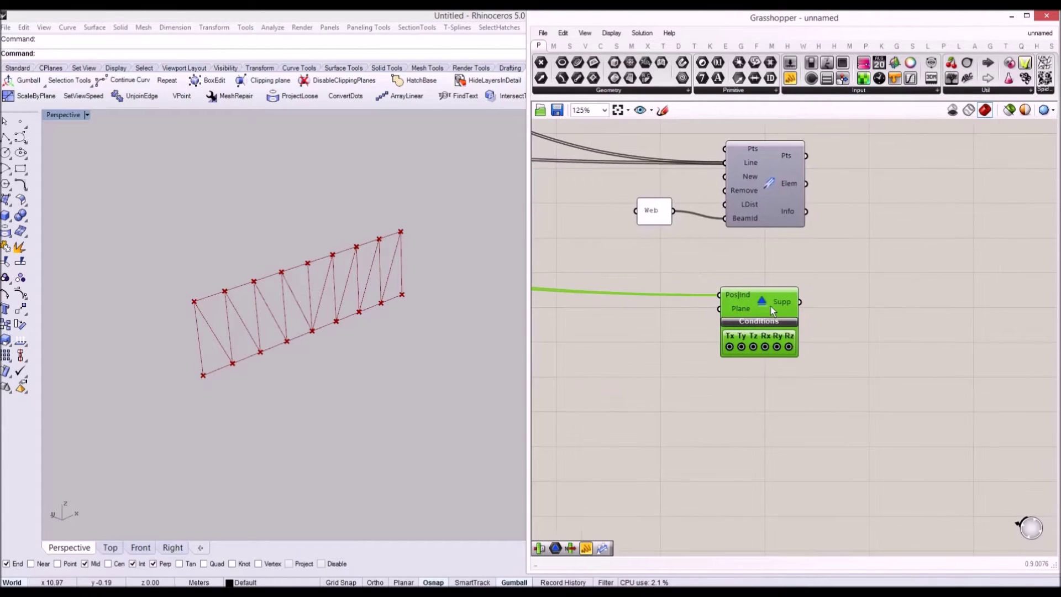
{"action": "scroll", "coordinate": [771, 307], "scroll_direction": "up", "scroll_amount": 2}
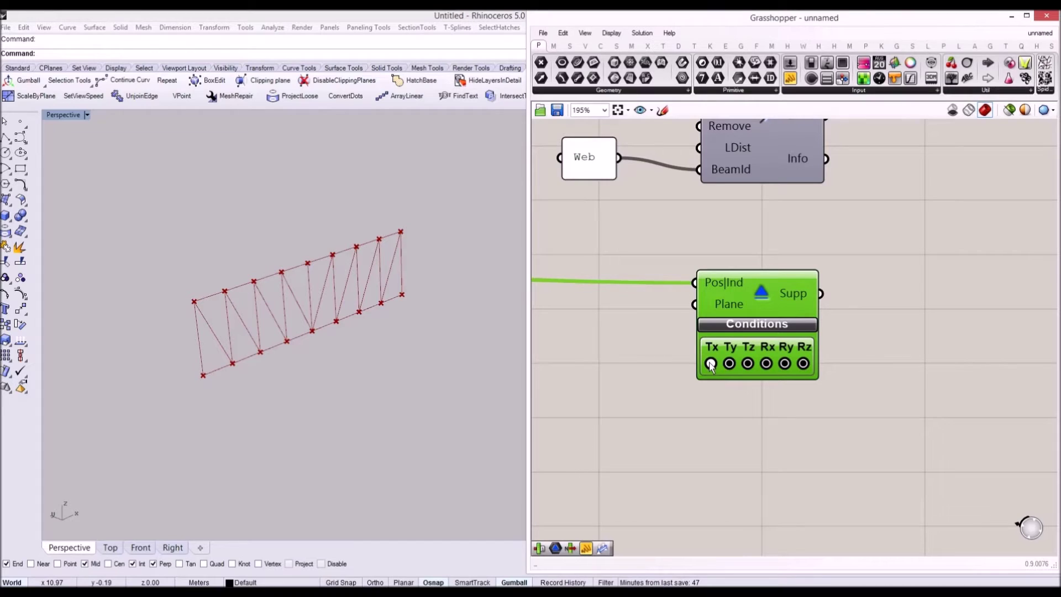
{"action": "left_click", "coordinate": [729, 364]}
{"action": "right_click_drag", "start_coordinate": [748, 362], "coordinate": [718, 357]}
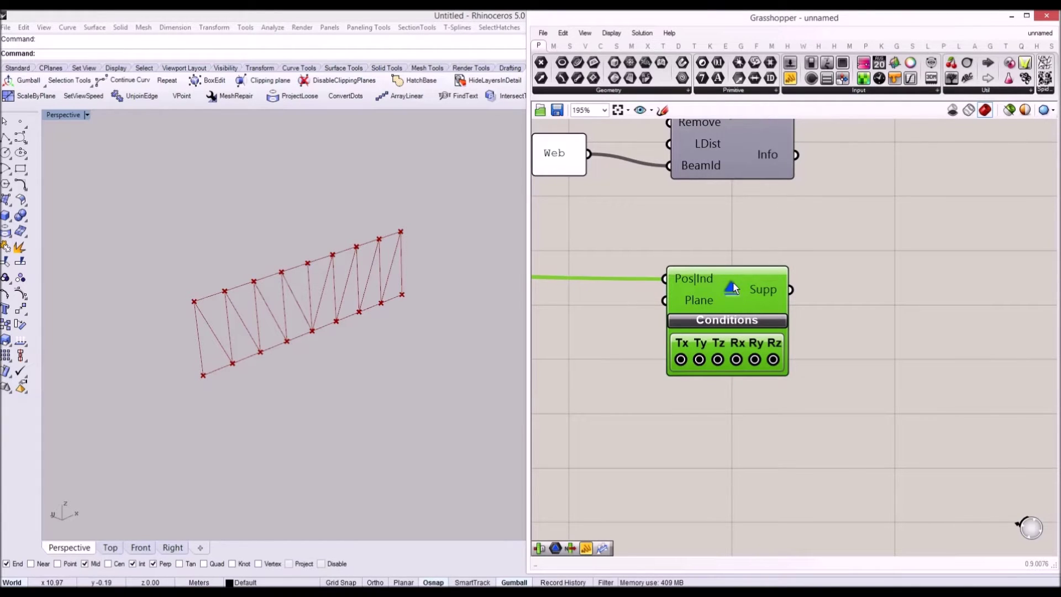
{"action": "left_click_drag", "start_coordinate": [733, 283], "coordinate": [735, 280]}
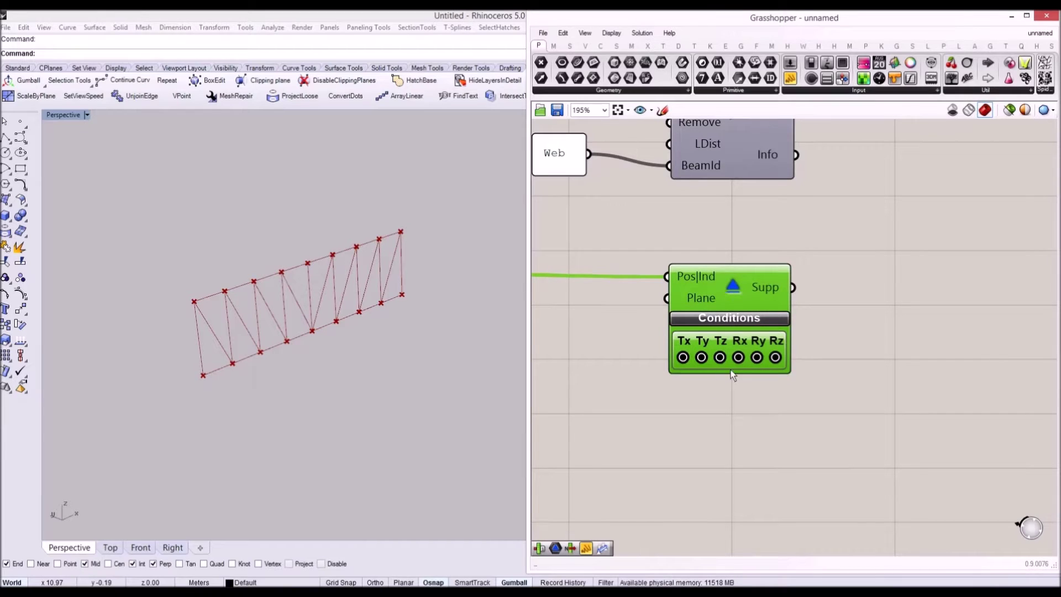
Add a Karamba Loads component of type Gravity directly below the Support component.
{"action": "scroll", "coordinate": [723, 382], "scroll_direction": "down", "scroll_amount": 10}
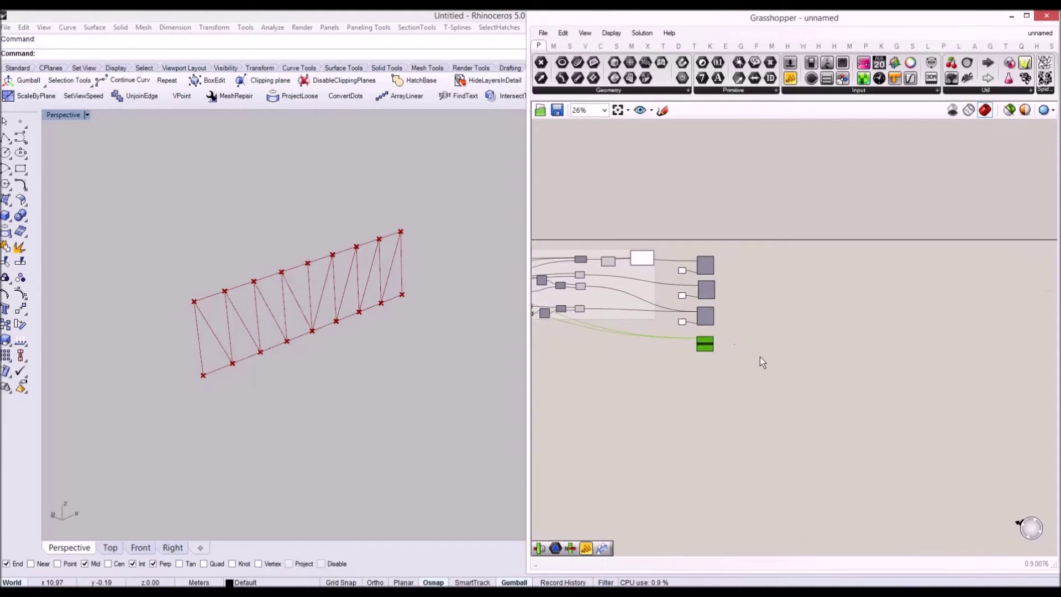
{"action": "scroll", "coordinate": [701, 358], "scroll_direction": "up", "scroll_amount": 5}
{"action": "double_click", "coordinate": [697, 360]}
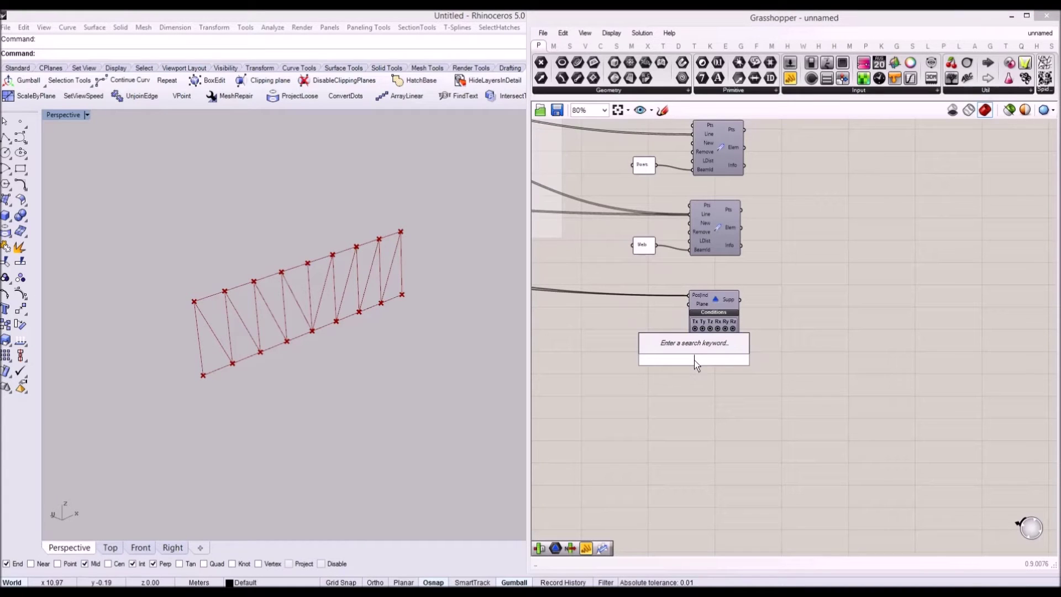
{"action": "type", "text": "load"}
{"action": "key", "text": "Up"}
{"action": "key", "text": "Up"}
{"action": "key", "text": "Return"}
{"action": "left_click_drag", "start_coordinate": [717, 368], "coordinate": [722, 375]}
{"action": "scroll", "coordinate": [713, 337], "scroll_direction": "up", "scroll_amount": 3}
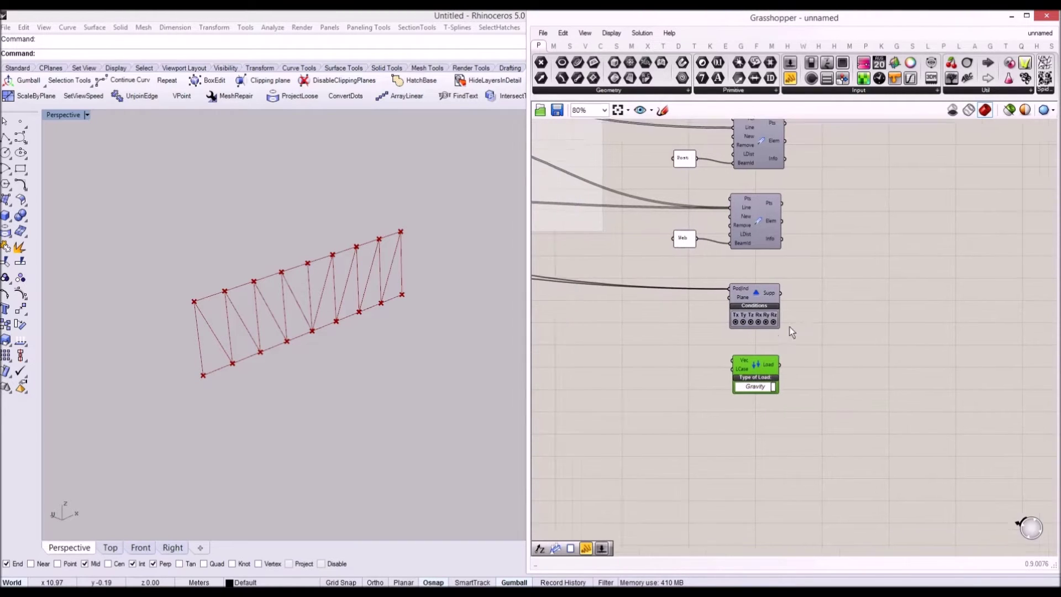
Add a Unit Z vector beside the Gravity load and connect it to the load's Vec input.
{"action": "double_click", "coordinate": [704, 354]}
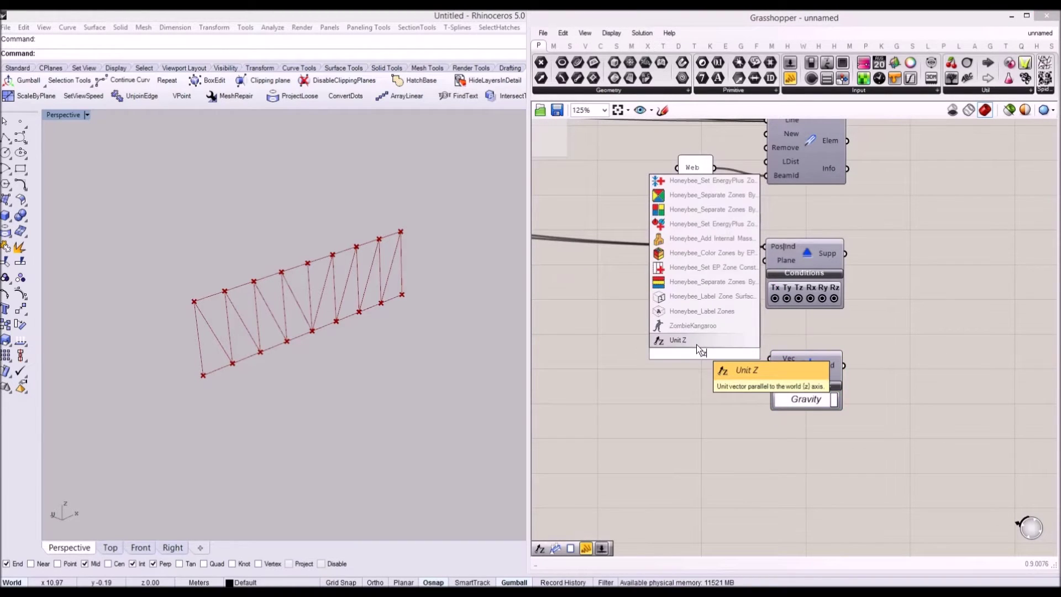
{"action": "left_click", "coordinate": [696, 342]}
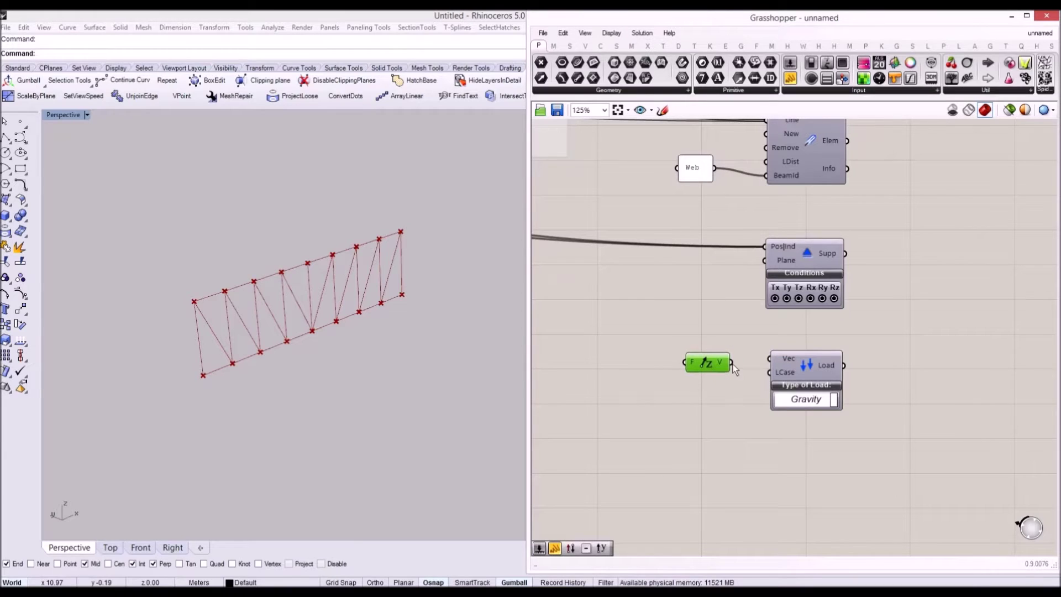
{"action": "left_click_drag", "start_coordinate": [730, 363], "coordinate": [769, 358]}
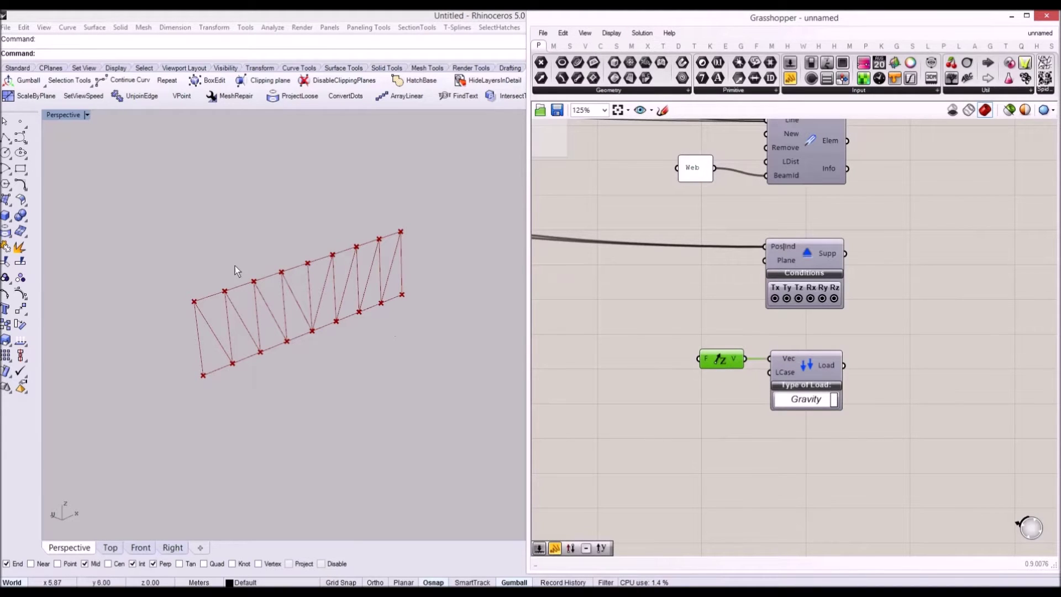
Add a panel containing -1 and connect it to the Unit Z component's F input.
{"action": "right_click_drag", "start_coordinate": [720, 378], "coordinate": [761, 367]}
{"action": "double_click", "coordinate": [715, 373]}
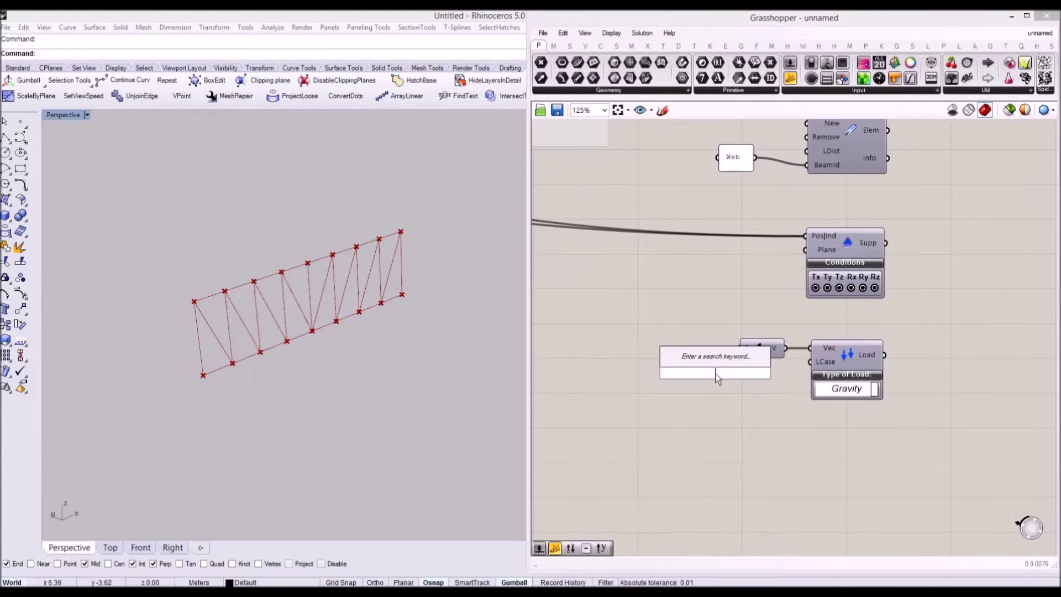
{"action": "type", "text": "//"}
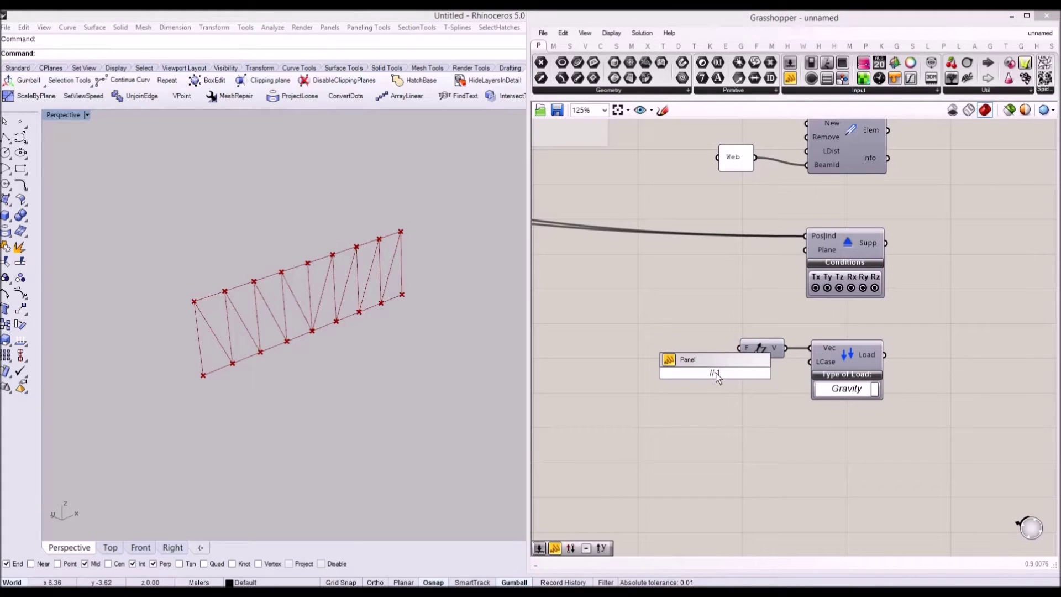
{"action": "type", "text": "-1"}
{"action": "key", "text": "Return"}
{"action": "left_click_drag", "start_coordinate": [766, 403], "coordinate": [740, 348]}
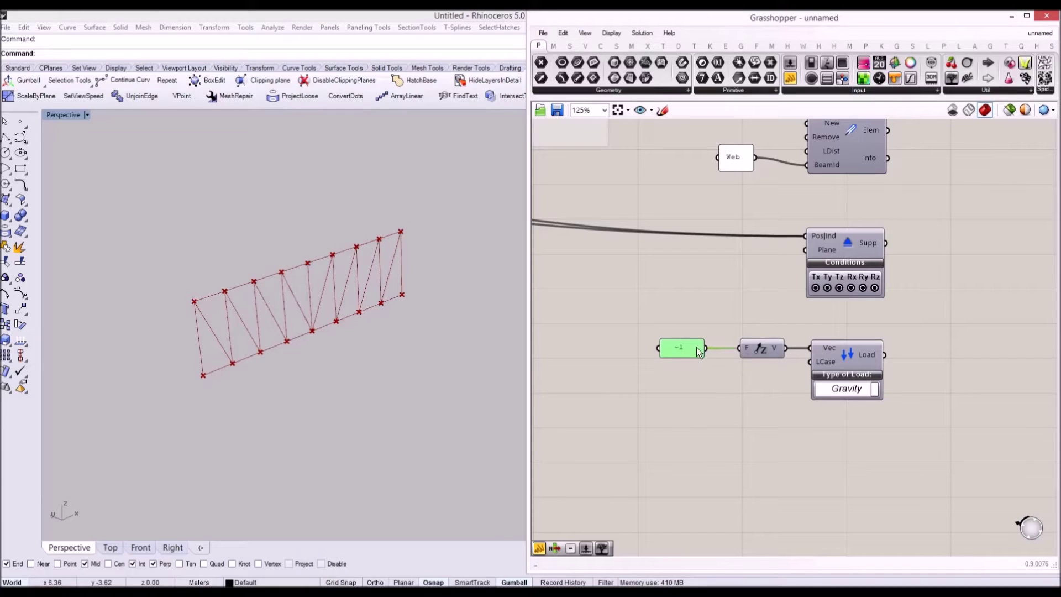
Duplicate the -1 panel, set the copy's text to 0 and connect it to the Gravity load's LCase input.
{"action": "scroll", "coordinate": [692, 347], "scroll_direction": "down", "scroll_amount": 2}
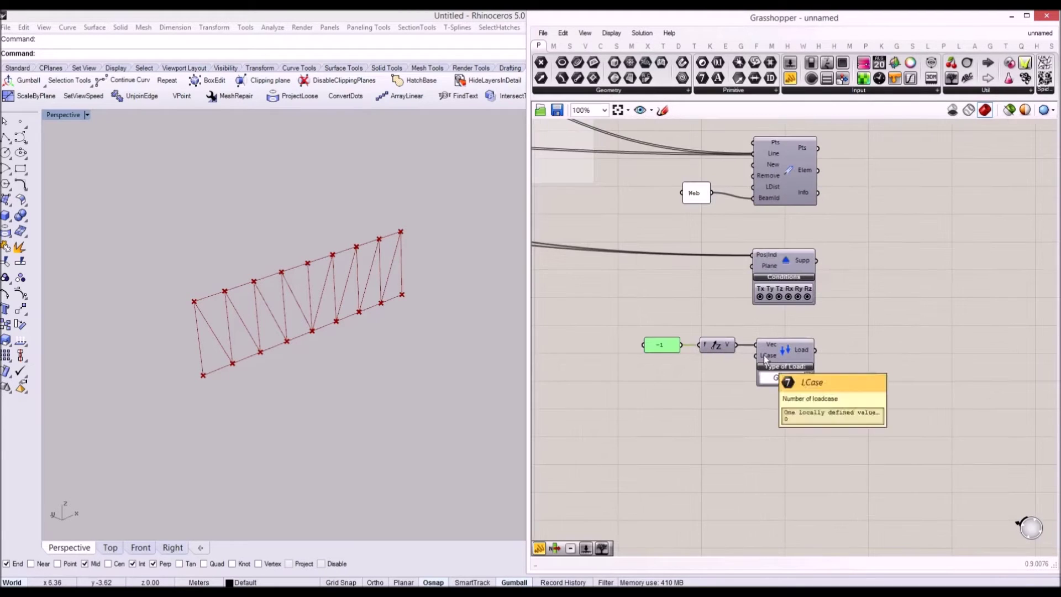
{"action": "scroll", "coordinate": [741, 332], "scroll_direction": "up", "scroll_amount": 3}
{"action": "left_click_drag", "start_coordinate": [662, 317], "coordinate": [720, 347], "text": "alt"}
{"action": "double_click", "coordinate": [720, 347]}
{"action": "type", "text": "0"}
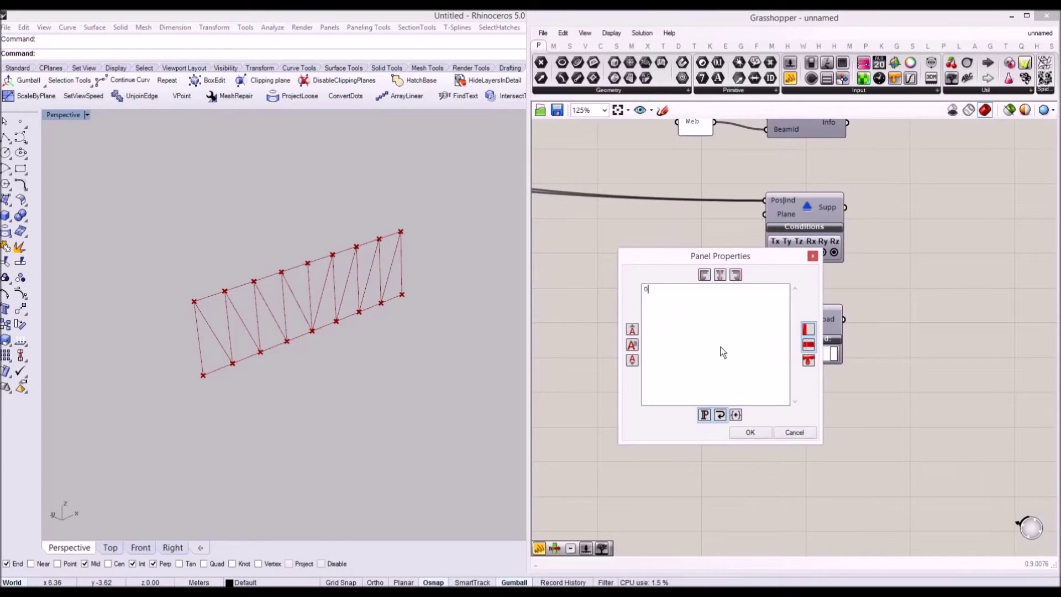
{"action": "left_click", "coordinate": [750, 432]}
{"action": "scroll", "coordinate": [718, 362], "scroll_direction": "up", "scroll_amount": 1}
{"action": "left_click_drag", "start_coordinate": [725, 338], "coordinate": [781, 323]}
{"action": "left_click", "coordinate": [789, 369]}
Duplicate the Gravity load with its Unit Z vector and both panels, and place the copy directly below the original.
{"action": "scroll", "coordinate": [773, 370], "scroll_direction": "down", "scroll_amount": 4}
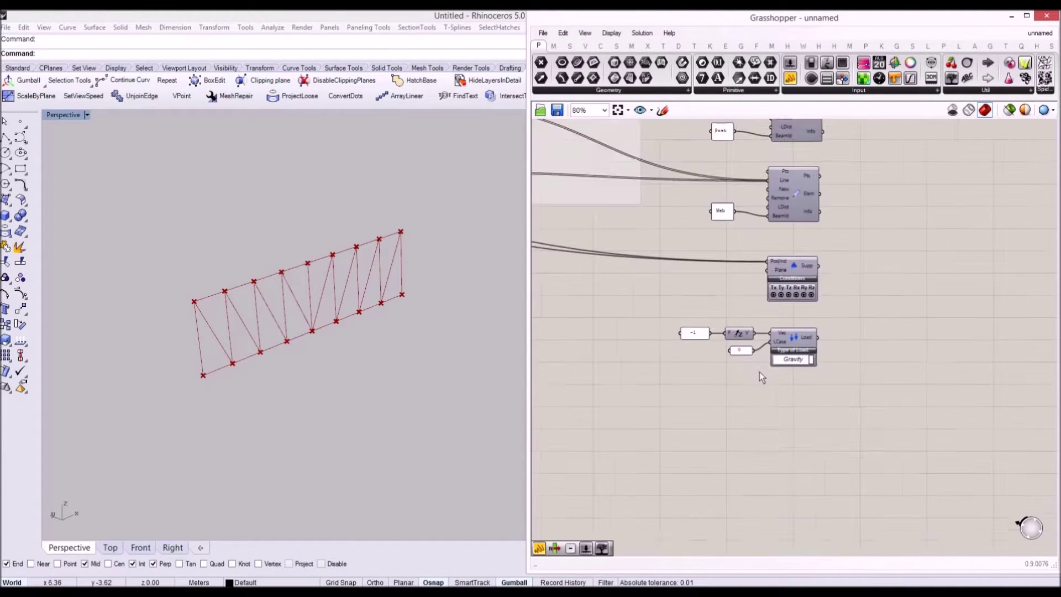
{"action": "left_click_drag", "start_coordinate": [738, 357], "coordinate": [641, 296]}
{"action": "key", "text": "ctrl+c"}
{"action": "key", "text": "ctrl+v"}
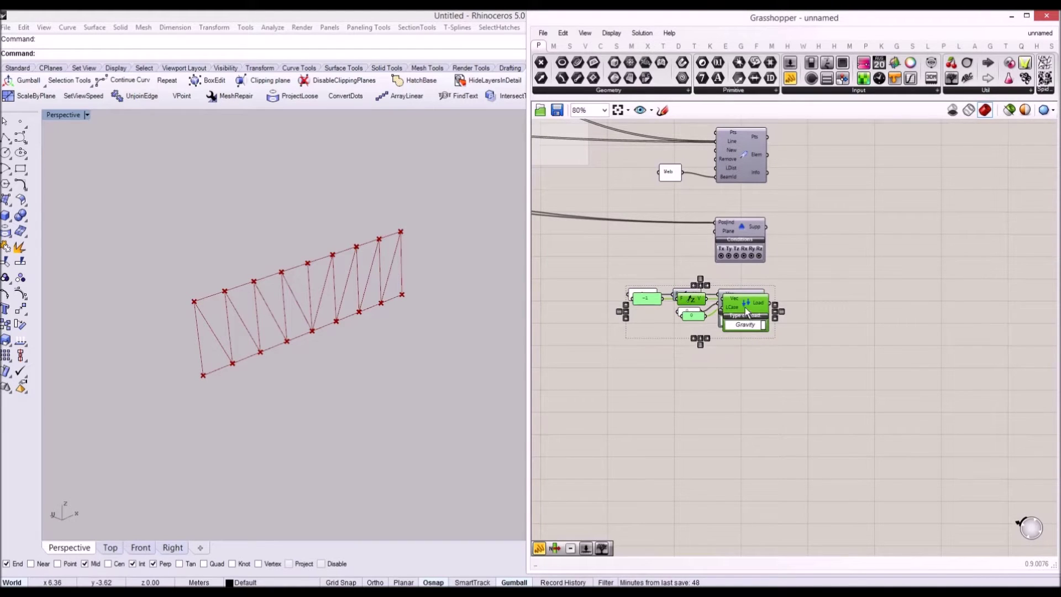
{"action": "left_click_drag", "start_coordinate": [748, 309], "coordinate": [744, 374]}
{"action": "left_click", "coordinate": [858, 366]}
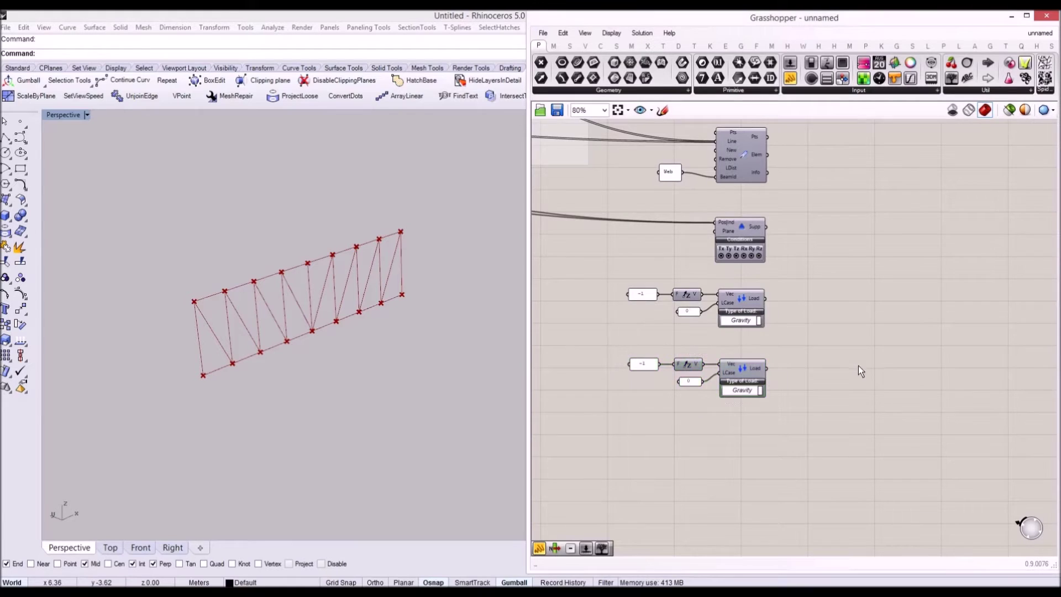
Set the copied load's type to Uniform Line and connect its Unit Z vector to the Vec input.
{"action": "scroll", "coordinate": [768, 359], "scroll_direction": "up", "scroll_amount": 2}
{"action": "left_click", "coordinate": [756, 385]}
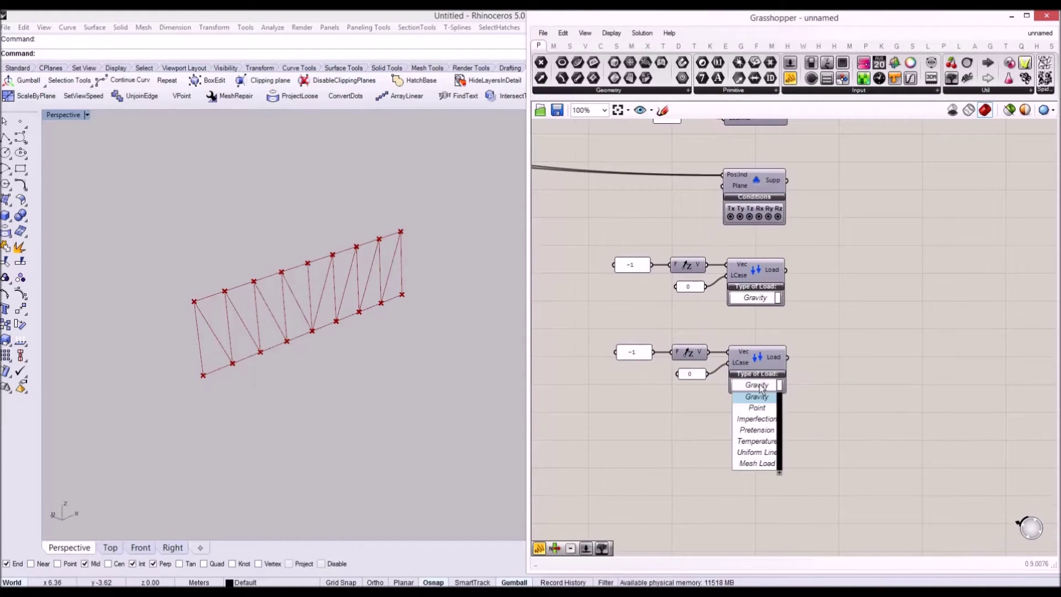
{"action": "left_click", "coordinate": [761, 452]}
{"action": "left_click_drag", "start_coordinate": [748, 367], "coordinate": [759, 370]}
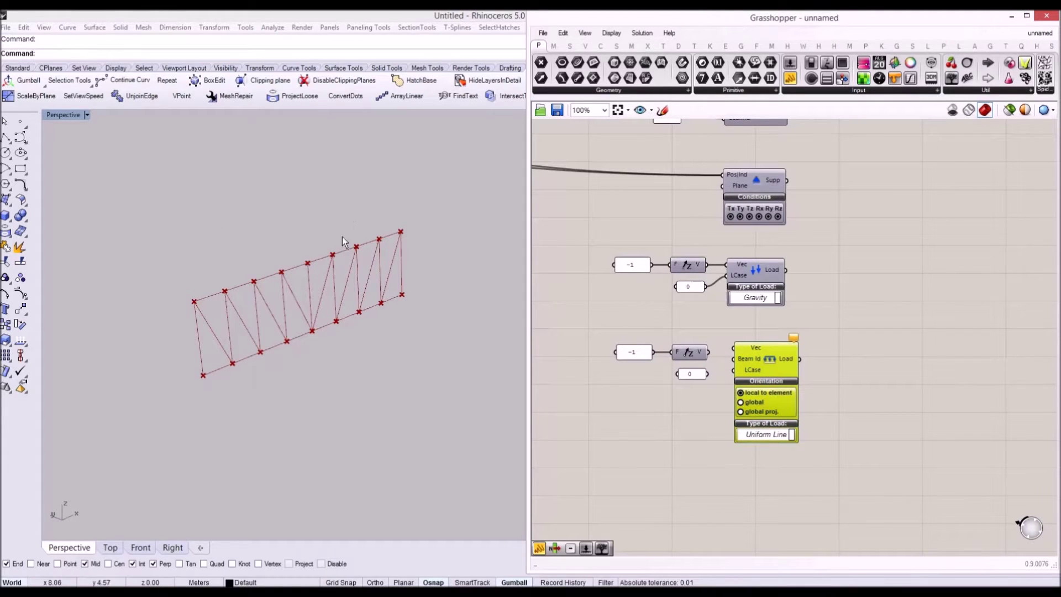
{"action": "scroll", "coordinate": [628, 323], "scroll_direction": "up", "scroll_amount": 4}
{"action": "left_click", "coordinate": [655, 336]}
{"action": "left_click_drag", "start_coordinate": [653, 331], "coordinate": [713, 331]}
{"action": "right_click_drag", "start_coordinate": [650, 318], "coordinate": [657, 283]}
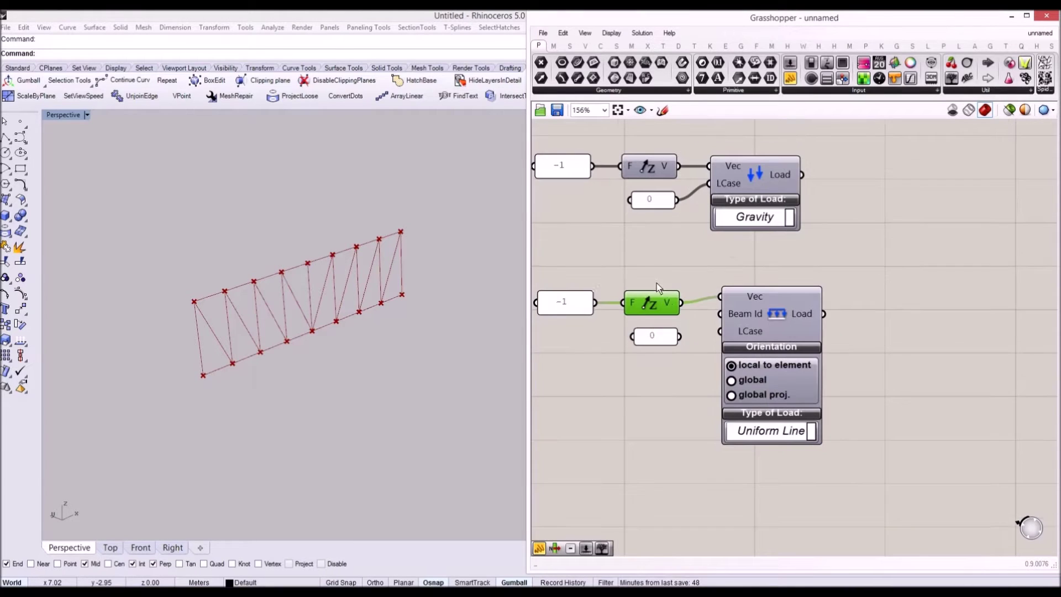
Change the copied load case panel to 1 and connect it to the Uniform Line load's LCase input.
{"action": "double_click", "coordinate": [663, 336]}
{"action": "type", "text": "1"}
{"action": "left_click", "coordinate": [689, 415]}
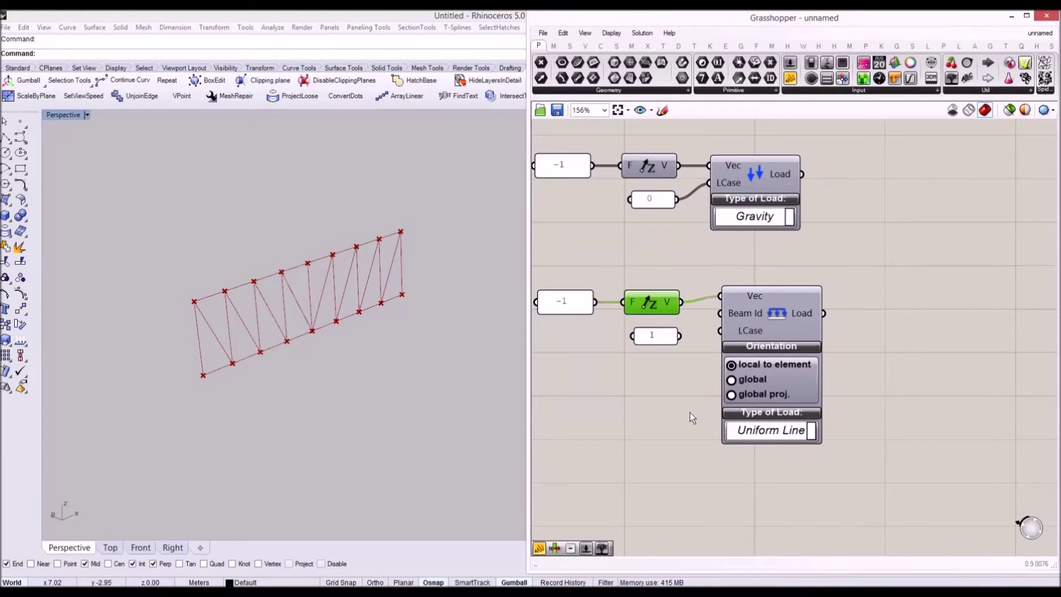
{"action": "left_click_drag", "start_coordinate": [681, 336], "coordinate": [720, 331]}
{"action": "left_click", "coordinate": [793, 319]}
Add a Karamba Assemble Model component to the right of the beam components.
{"action": "scroll", "coordinate": [793, 318], "scroll_direction": "down", "scroll_amount": 3}
{"action": "left_click", "coordinate": [851, 296]}
{"action": "right_click_drag", "start_coordinate": [851, 297], "coordinate": [810, 346]}
{"action": "scroll", "coordinate": [810, 346], "scroll_direction": "down", "scroll_amount": 2}
{"action": "right_click_drag", "start_coordinate": [804, 294], "coordinate": [753, 350]}
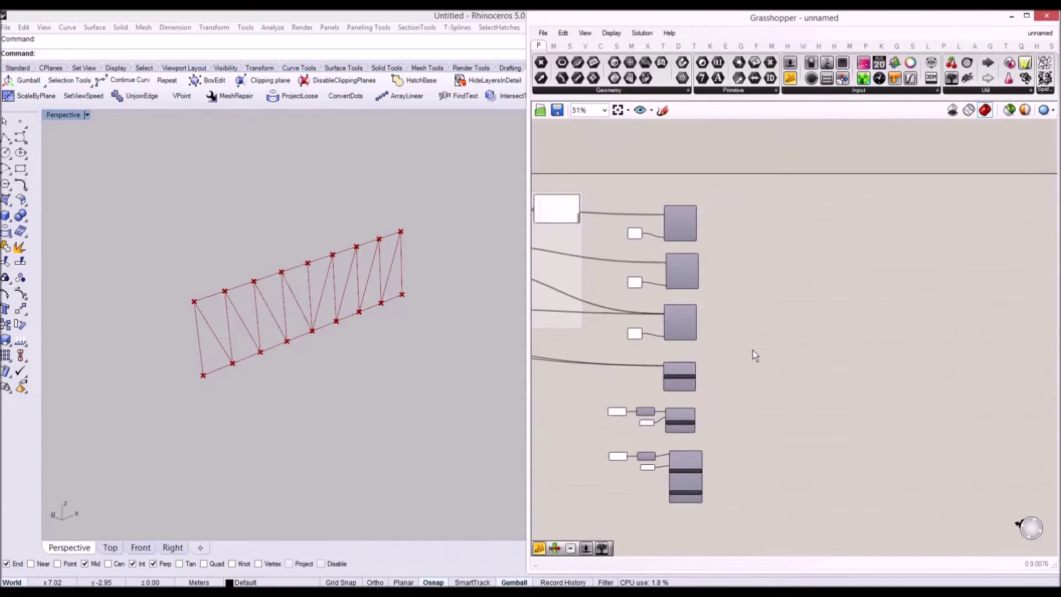
{"action": "scroll", "coordinate": [742, 332], "scroll_direction": "up", "scroll_amount": 2}
{"action": "scroll", "coordinate": [697, 248], "scroll_direction": "down", "scroll_amount": 2}
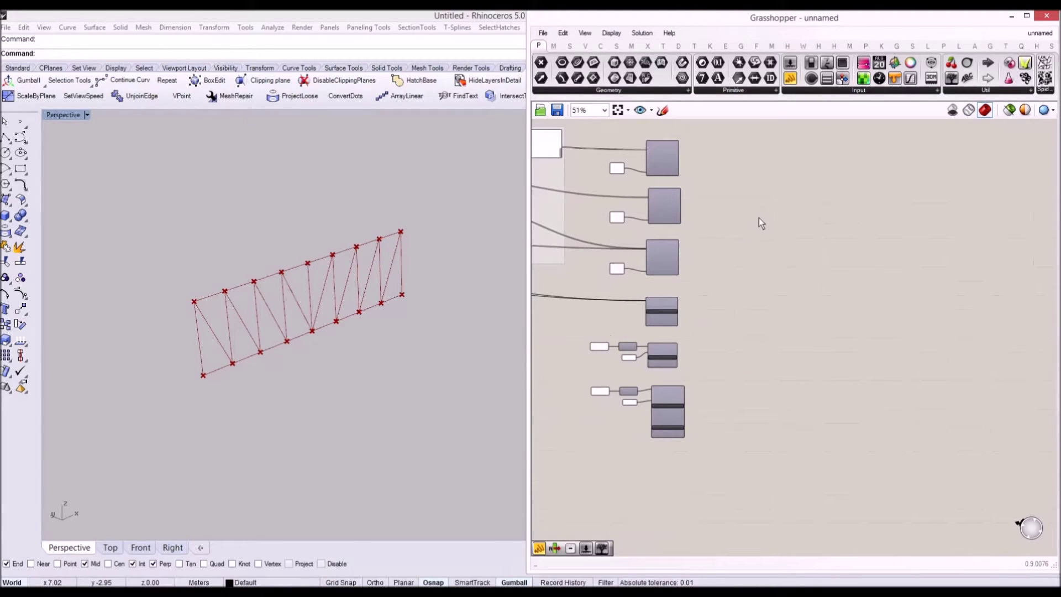
{"action": "double_click", "coordinate": [758, 218]}
{"action": "type", "text": "ass"}
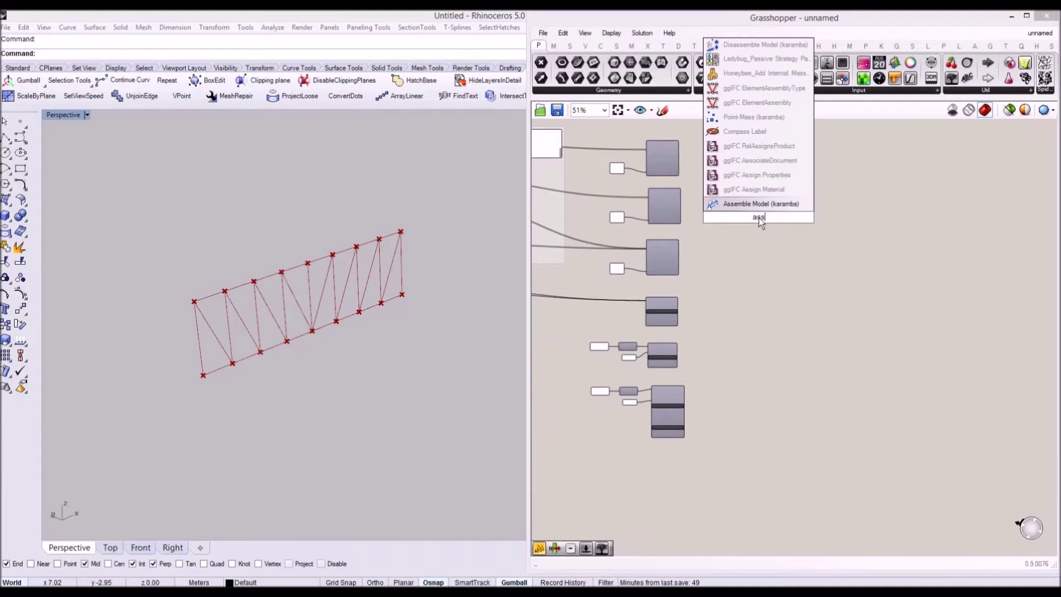
{"action": "key", "text": "Return"}
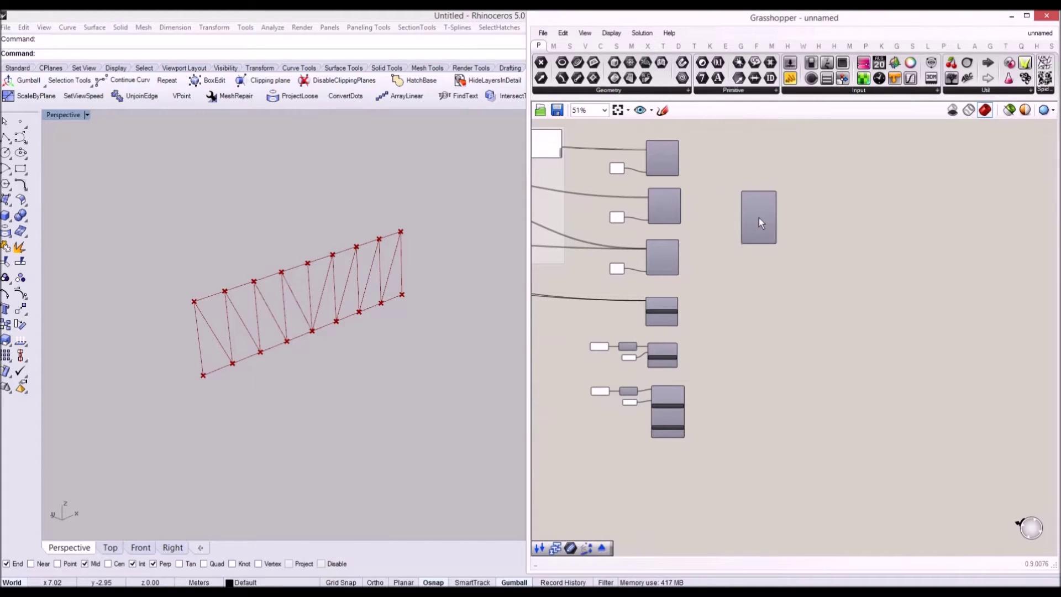
{"action": "scroll", "coordinate": [774, 220], "scroll_direction": "up", "scroll_amount": 2}
{"action": "left_click_drag", "start_coordinate": [809, 200], "coordinate": [824, 175]}
Group the Gravity and Uniform Line loads together with their Unit Z vectors and panels.
{"action": "right_click_drag", "start_coordinate": [679, 185], "coordinate": [725, 170]}
{"action": "scroll", "coordinate": [724, 170], "scroll_direction": "down", "scroll_amount": 1}
{"action": "left_click_drag", "start_coordinate": [693, 146], "coordinate": [652, 242]}
{"action": "left_click_drag", "start_coordinate": [697, 302], "coordinate": [663, 329]}
{"action": "right_click_drag", "start_coordinate": [692, 390], "coordinate": [690, 319]}
{"action": "left_click_drag", "start_coordinate": [684, 286], "coordinate": [647, 406]}
{"action": "left_click_drag", "start_coordinate": [735, 408], "coordinate": [566, 273]}
{"action": "key", "text": "ctrl+g"}
Move the load group and the Support component down to space them apart from the beam components.
{"action": "left_click_drag", "start_coordinate": [678, 325], "coordinate": [672, 358]}
{"action": "left_click", "coordinate": [683, 285]}
{"action": "left_click_drag", "start_coordinate": [665, 248], "coordinate": [662, 269]}
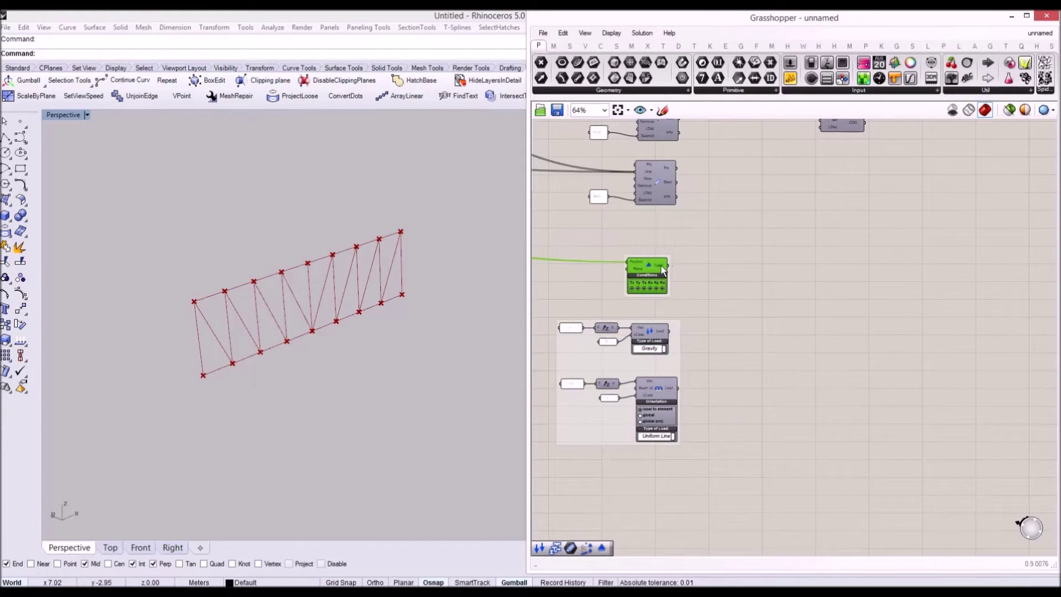
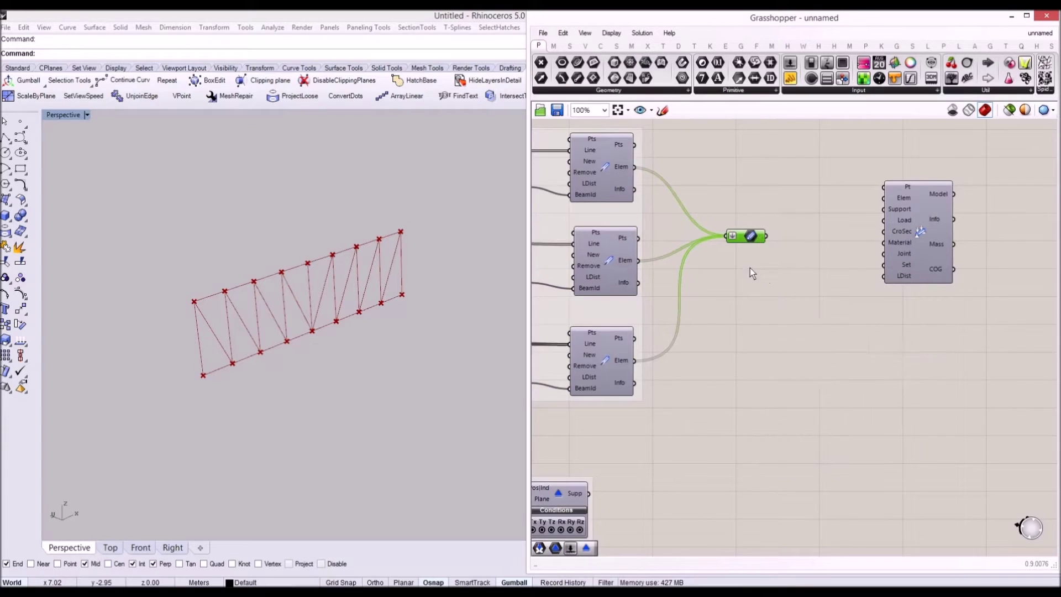
Connect the flattened beam element parameter to the Assemble Model's Elem input and place a Karamba Support parameter below it.
{"action": "left_click_drag", "start_coordinate": [713, 222], "coordinate": [840, 230]}
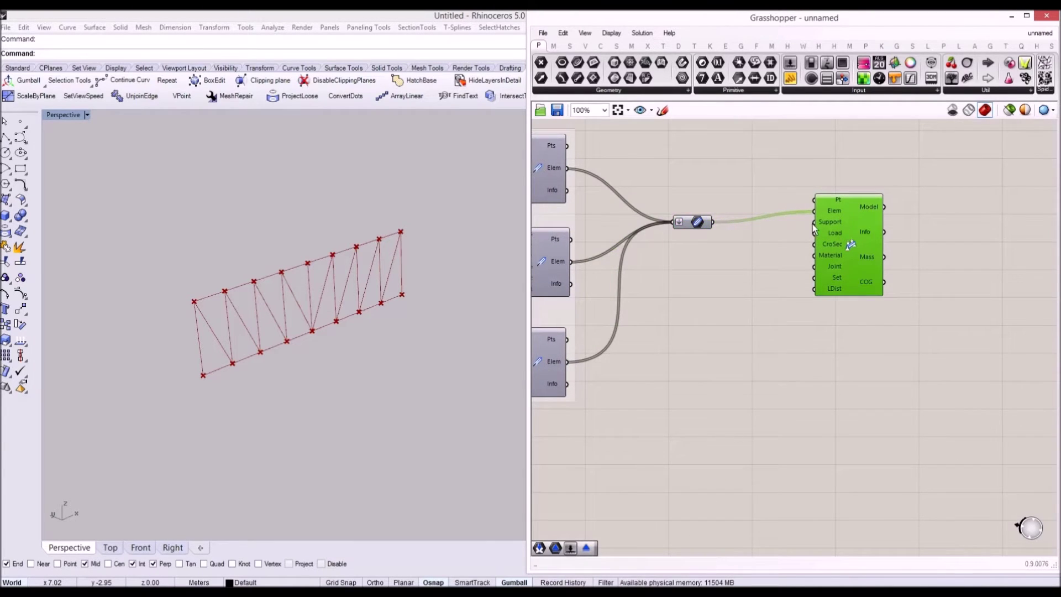
{"action": "scroll", "coordinate": [847, 230], "scroll_direction": "down", "scroll_amount": 3}
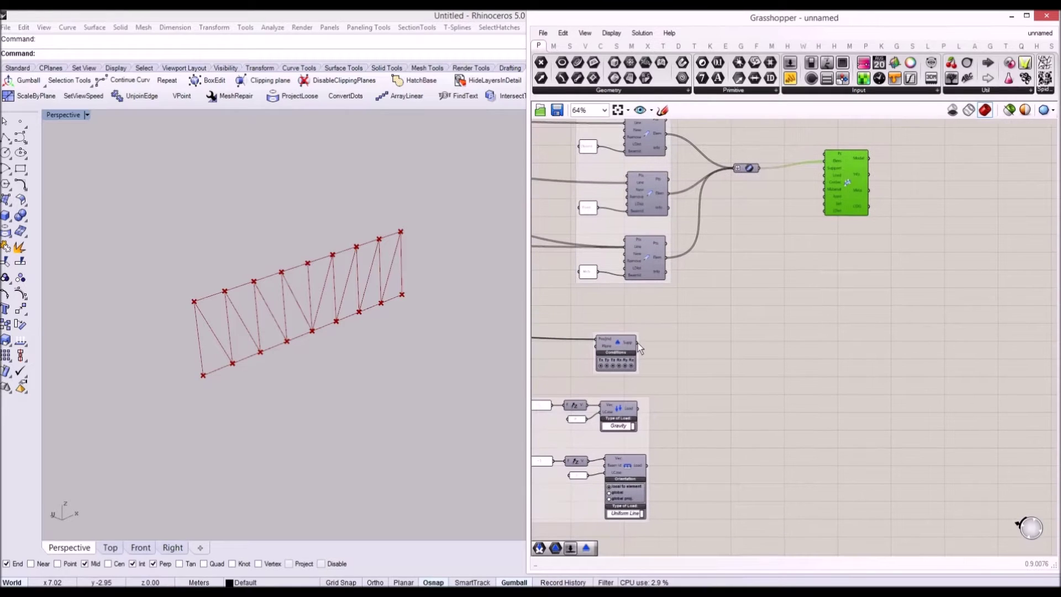
{"action": "double_click", "coordinate": [738, 240]}
{"action": "type", "text": "suppo"}
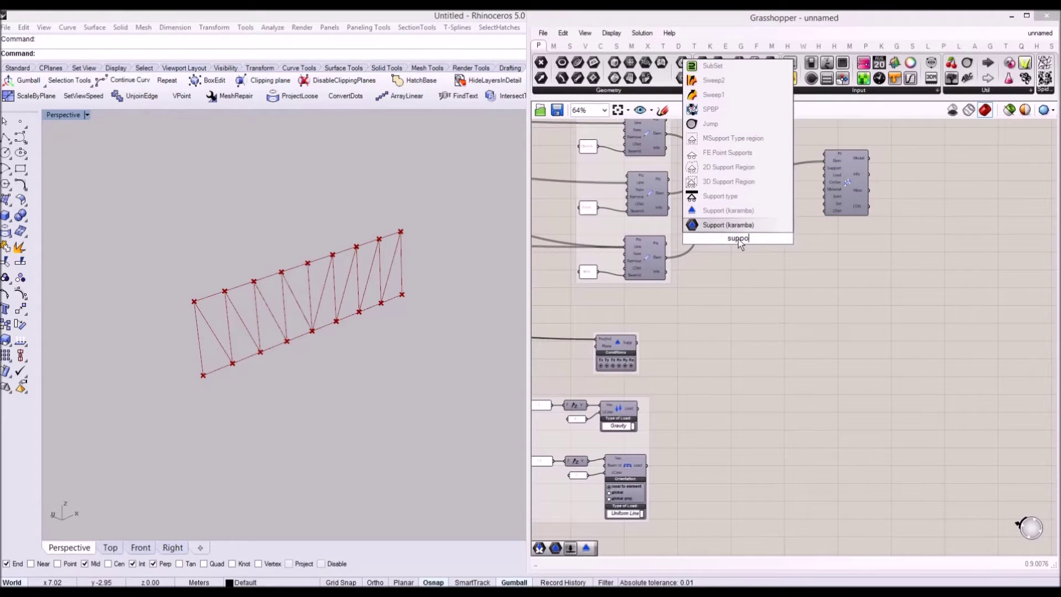
{"action": "key", "text": "Return"}
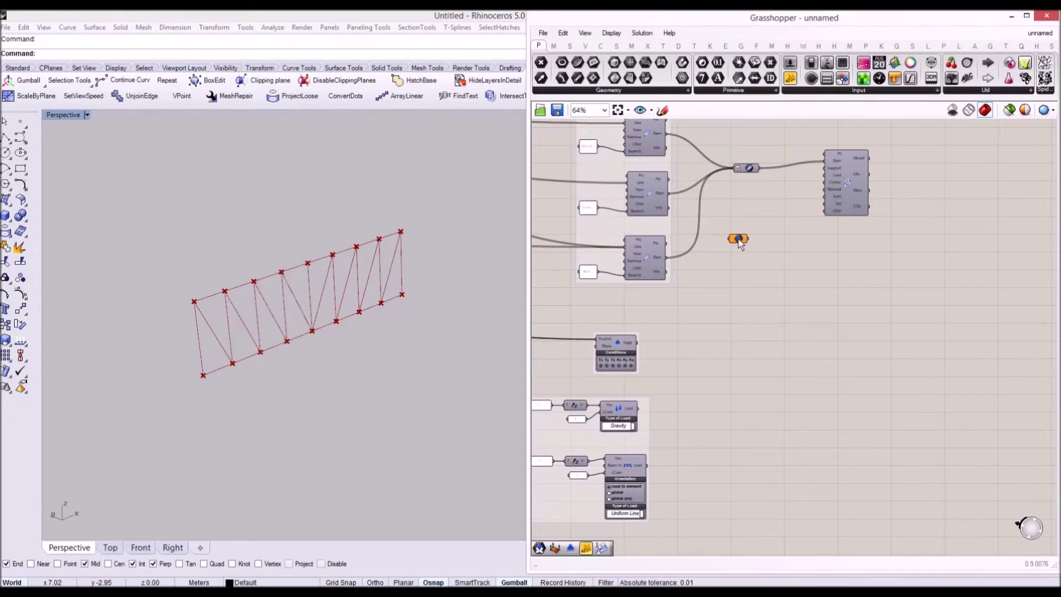
Feed the Support component through the flattened Support parameter into the Assemble Model's Support input.
{"action": "left_click_drag", "start_coordinate": [638, 342], "coordinate": [751, 217]}
{"action": "right_click", "coordinate": [751, 216]}
{"action": "left_click", "coordinate": [784, 302]}
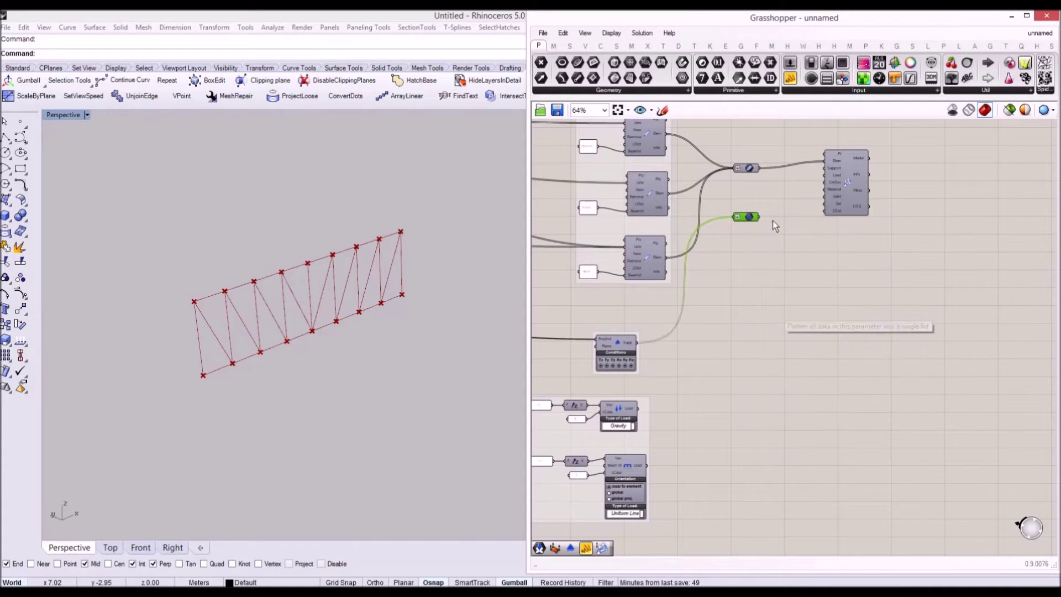
{"action": "scroll", "coordinate": [773, 220], "scroll_direction": "up", "scroll_amount": 3}
{"action": "left_click_drag", "start_coordinate": [687, 239], "coordinate": [823, 189]}
{"action": "scroll", "coordinate": [804, 182], "scroll_direction": "down", "scroll_amount": 3}
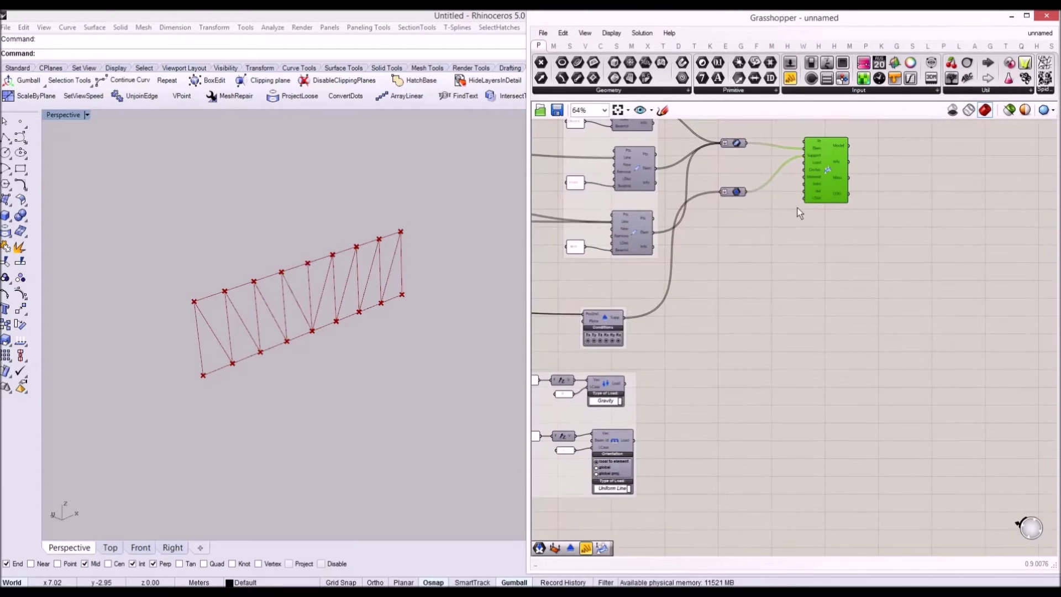
Add a Karamba Load parameter below the Support parameter and set it to flatten its data.
{"action": "double_click", "coordinate": [702, 260]}
{"action": "type", "text": "load"}
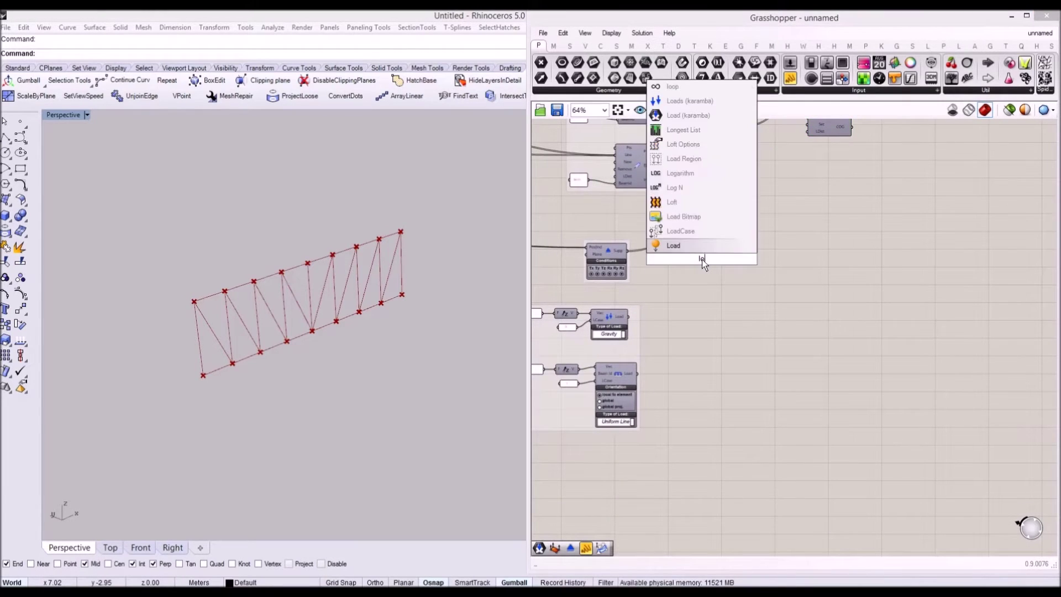
{"action": "key", "text": "Return"}
{"action": "left_click_drag", "start_coordinate": [702, 260], "coordinate": [730, 179]}
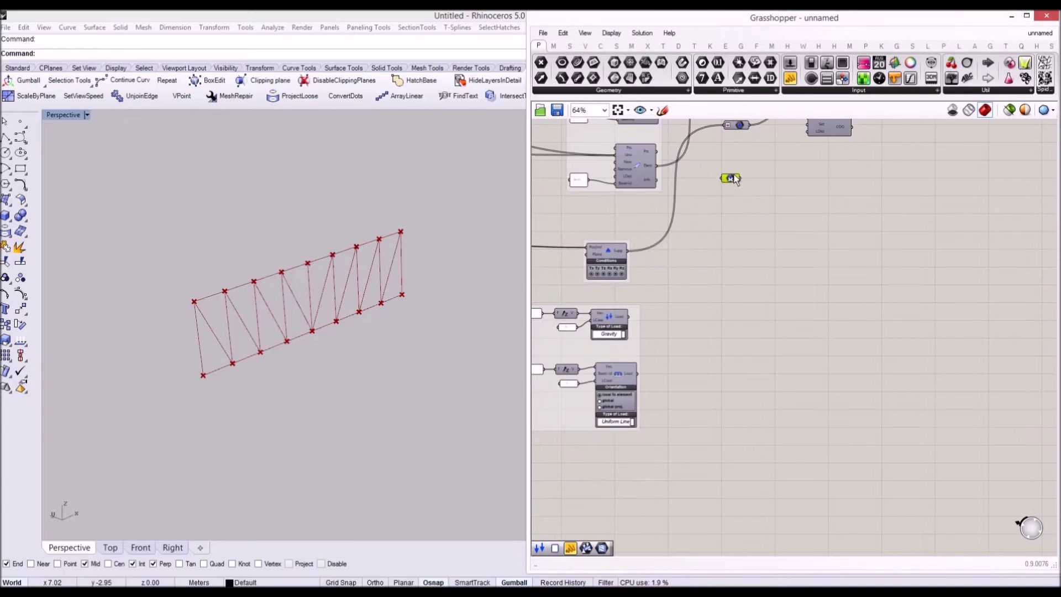
{"action": "scroll", "coordinate": [721, 196], "scroll_direction": "up", "scroll_amount": 3}
{"action": "right_click", "coordinate": [718, 196]}
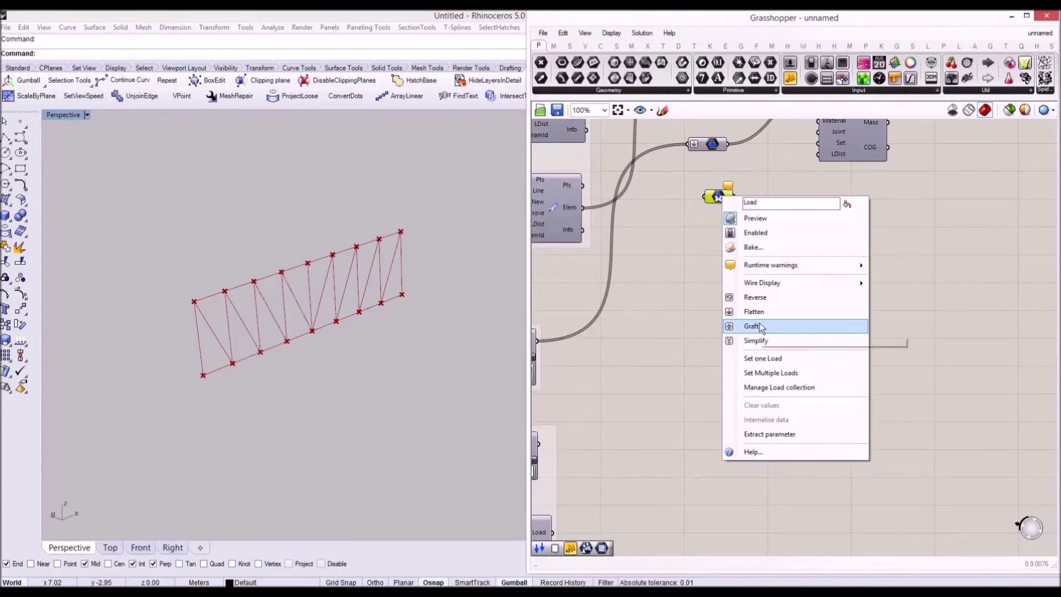
{"action": "left_click", "coordinate": [761, 326]}
{"action": "right_click", "coordinate": [712, 199]}
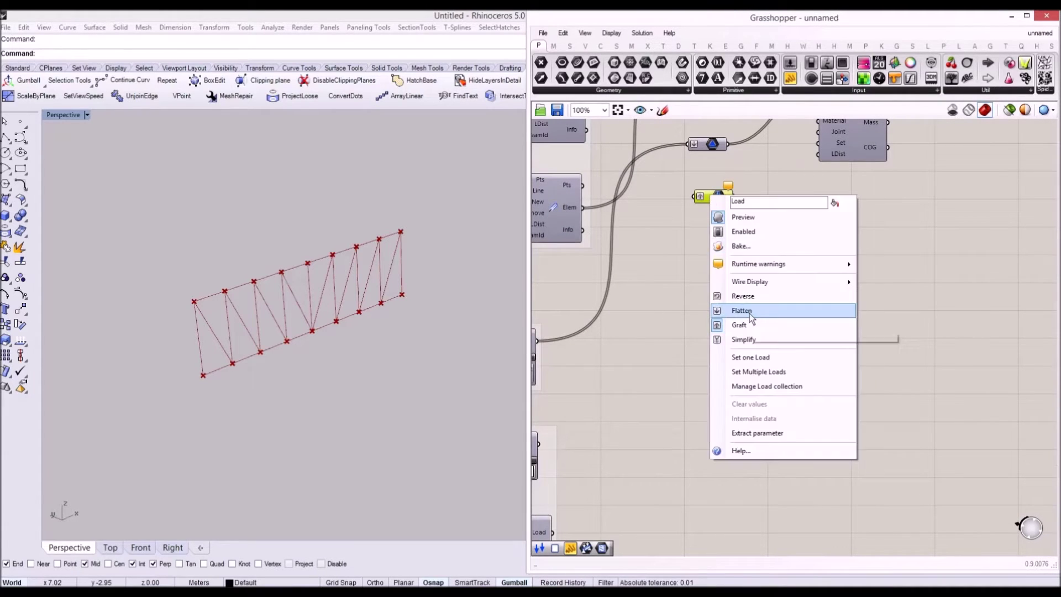
{"action": "left_click", "coordinate": [749, 313]}
Try to connect the Gravity and Uniform Line loads directly to the Assemble Model's Load input.
{"action": "scroll", "coordinate": [713, 237], "scroll_direction": "down", "scroll_amount": 3}
{"action": "right_click_drag", "start_coordinate": [600, 350], "coordinate": [637, 352]}
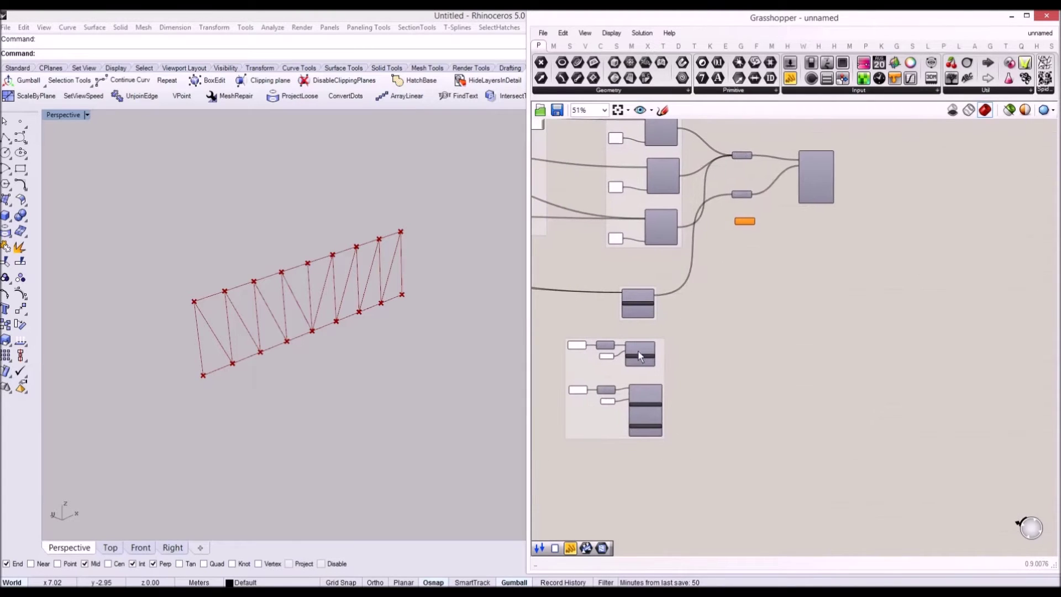
{"action": "scroll", "coordinate": [636, 351], "scroll_direction": "up", "scroll_amount": 1}
{"action": "left_click_drag", "start_coordinate": [650, 349], "coordinate": [839, 172]}
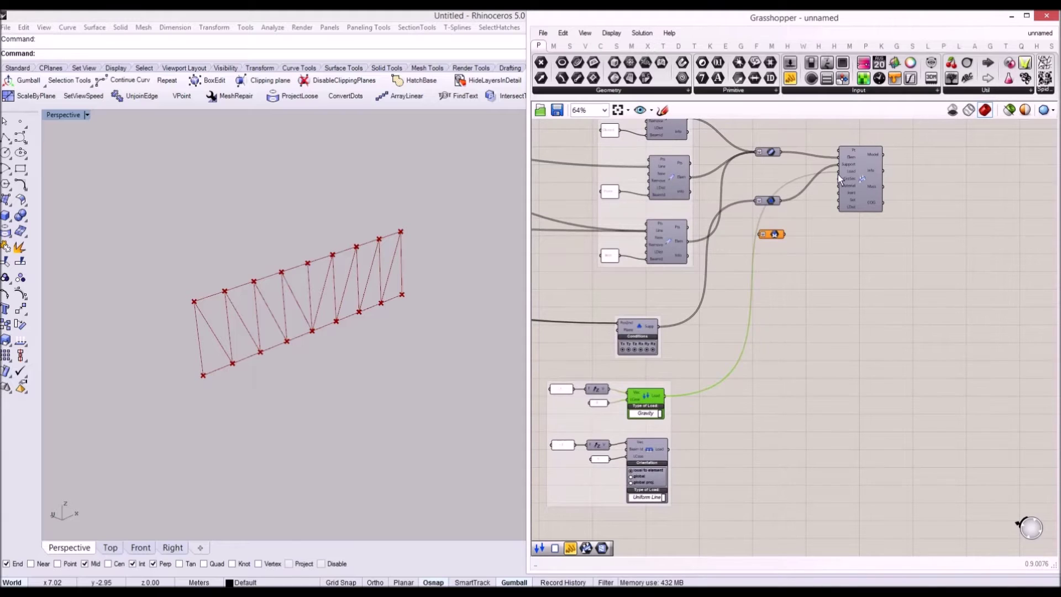
{"action": "left_click_drag", "start_coordinate": [669, 449], "coordinate": [839, 171]}
{"action": "scroll", "coordinate": [829, 181], "scroll_direction": "up", "scroll_amount": 3}
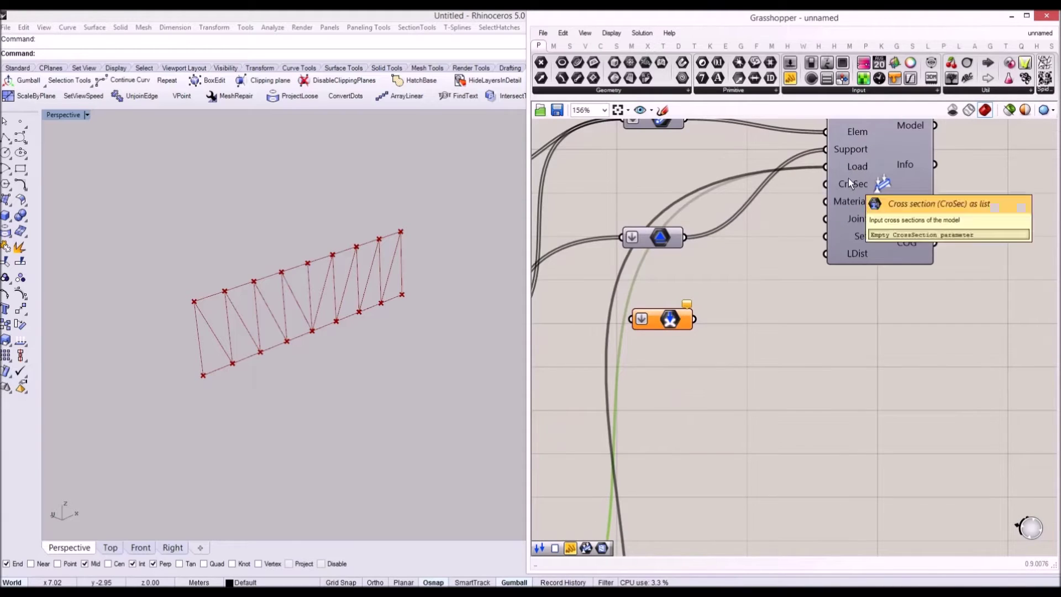
{"action": "scroll", "coordinate": [840, 188], "scroll_direction": "down", "scroll_amount": 1}
{"action": "scroll", "coordinate": [697, 346], "scroll_direction": "down", "scroll_amount": 2}
{"action": "right_click_drag", "start_coordinate": [697, 347], "coordinate": [736, 278]}
{"action": "key", "text": "ctrl+z"}
{"action": "key", "text": "ctrl+z"}
Line up the Load parameter in a column beneath the Element and Support parameters.
{"action": "left_click", "coordinate": [756, 221]}
{"action": "right_click_drag", "start_coordinate": [758, 224], "coordinate": [739, 264]}
{"action": "left_click_drag", "start_coordinate": [747, 289], "coordinate": [739, 163]}
{"action": "scroll", "coordinate": [725, 167], "scroll_direction": "up", "scroll_amount": 1}
{"action": "left_click", "coordinate": [721, 167]}
{"action": "left_click", "coordinate": [726, 162]}
{"action": "left_click", "coordinate": [865, 198]}
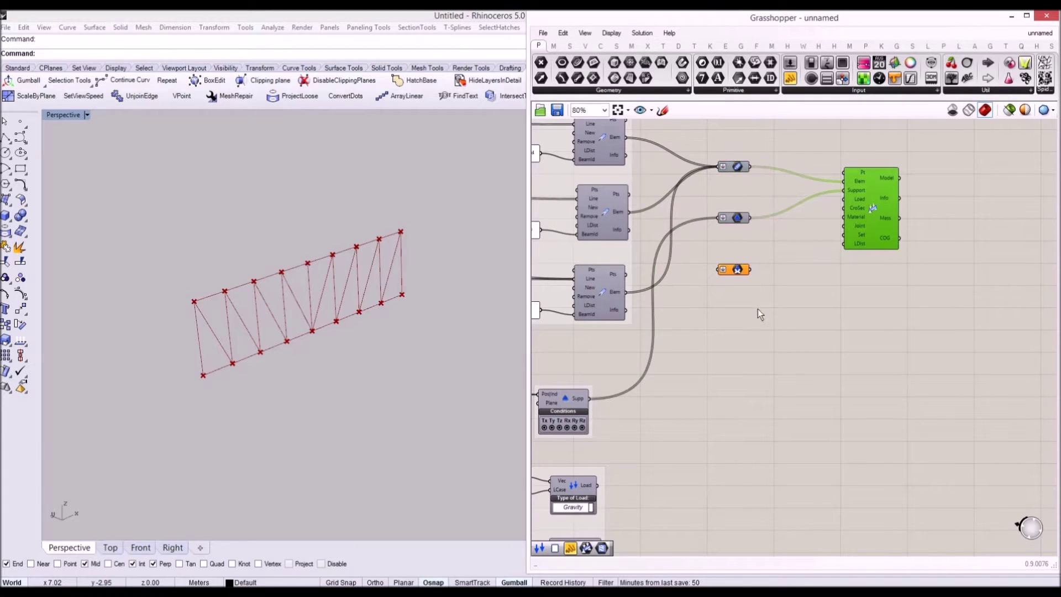
Connect both the Gravity and the Uniform Line load outputs to the Load parameter.
{"action": "right_click_drag", "start_coordinate": [751, 314], "coordinate": [829, 262]}
{"action": "right_click_drag", "start_coordinate": [782, 216], "coordinate": [737, 243]}
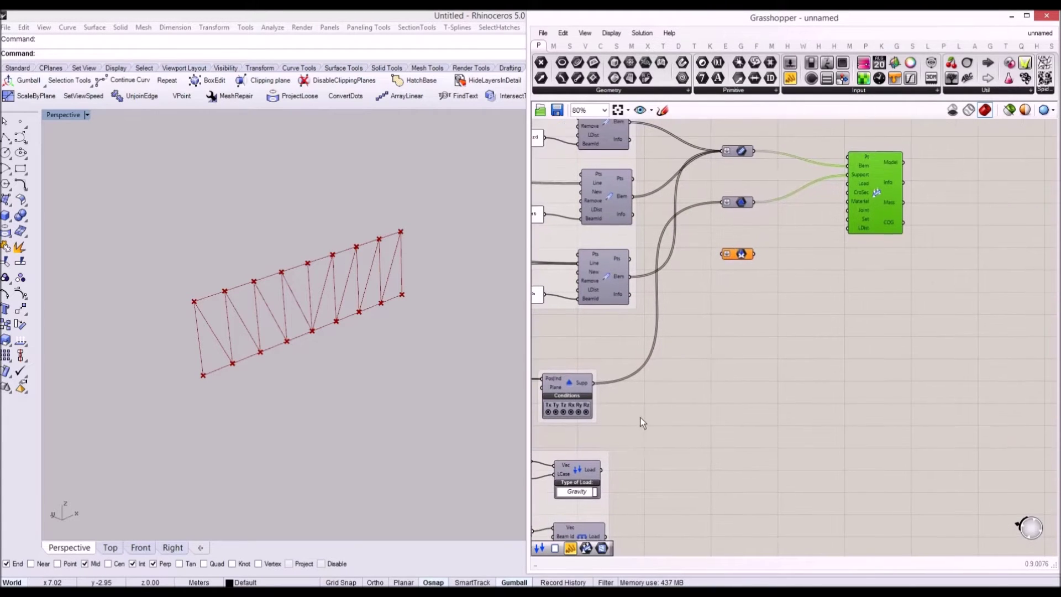
{"action": "right_click_drag", "start_coordinate": [620, 451], "coordinate": [655, 399]}
{"action": "left_click_drag", "start_coordinate": [639, 414], "coordinate": [758, 203]}
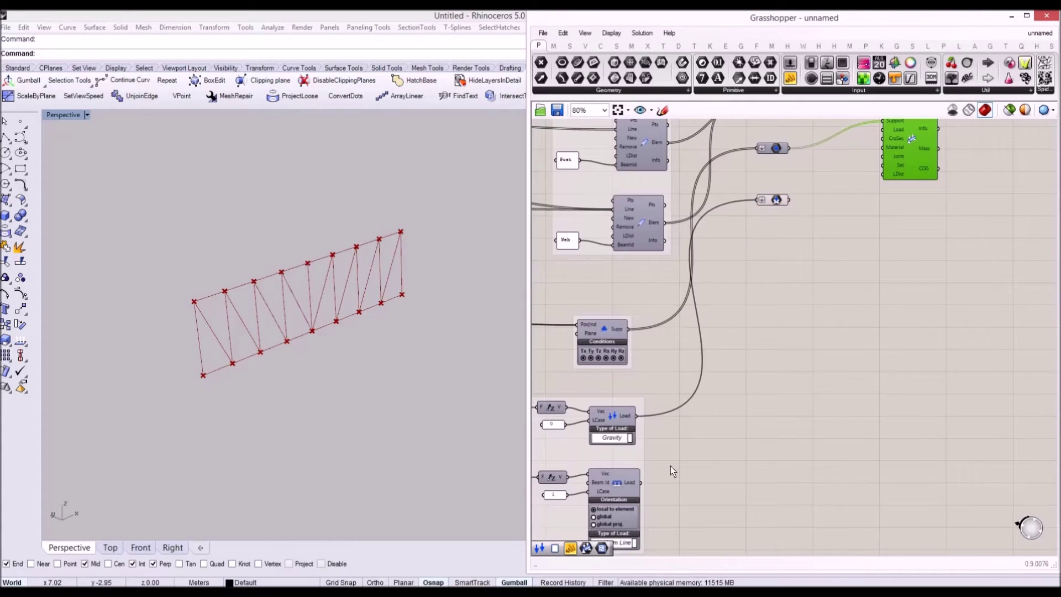
{"action": "scroll", "coordinate": [774, 203], "scroll_direction": "up", "scroll_amount": 3}
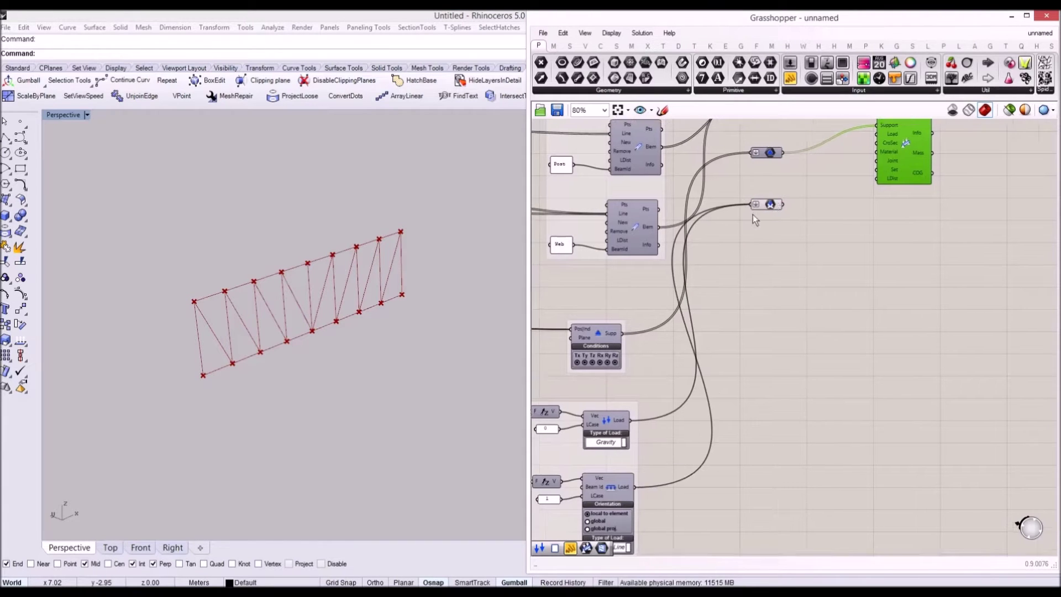
Connect the Load parameter to the Assemble Model's Load input and move it closer to the Support parameter.
{"action": "left_click_drag", "start_coordinate": [669, 270], "coordinate": [668, 250]}
{"action": "right_click_drag", "start_coordinate": [678, 255], "coordinate": [646, 295]}
{"action": "left_click_drag", "start_coordinate": [649, 296], "coordinate": [811, 220]}
{"action": "scroll", "coordinate": [811, 220], "scroll_direction": "down", "scroll_amount": 3}
{"action": "left_click_drag", "start_coordinate": [695, 266], "coordinate": [699, 267]}
{"action": "right_click_drag", "start_coordinate": [734, 290], "coordinate": [745, 266]}
{"action": "left_click", "coordinate": [760, 275]}
{"action": "scroll", "coordinate": [762, 280], "scroll_direction": "down", "scroll_amount": 3}
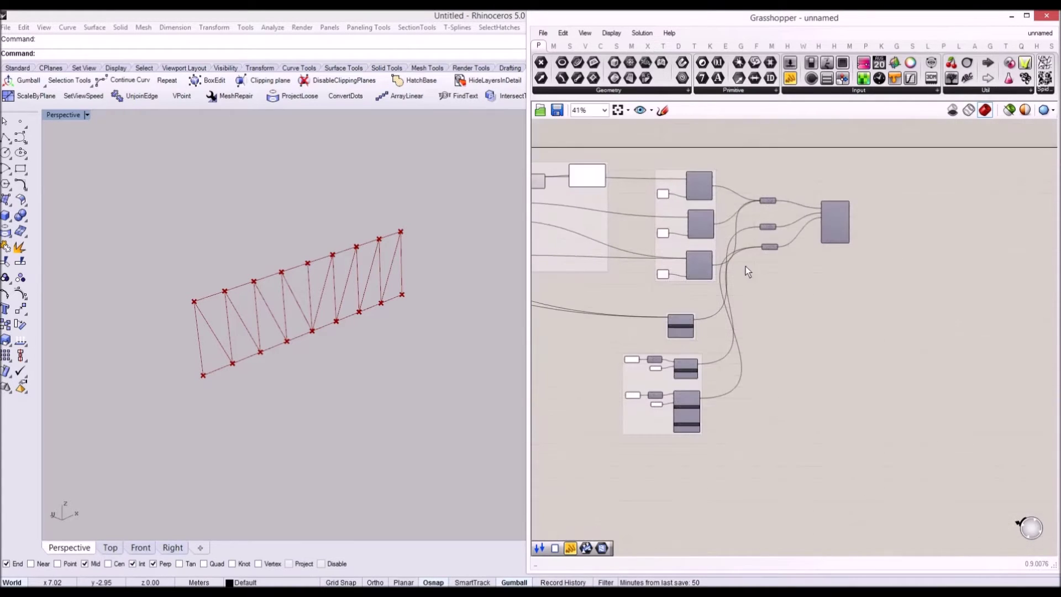
Add a Karamba Cross Sections component of type Box below the load group.
{"action": "scroll", "coordinate": [833, 290], "scroll_direction": "up", "scroll_amount": 2}
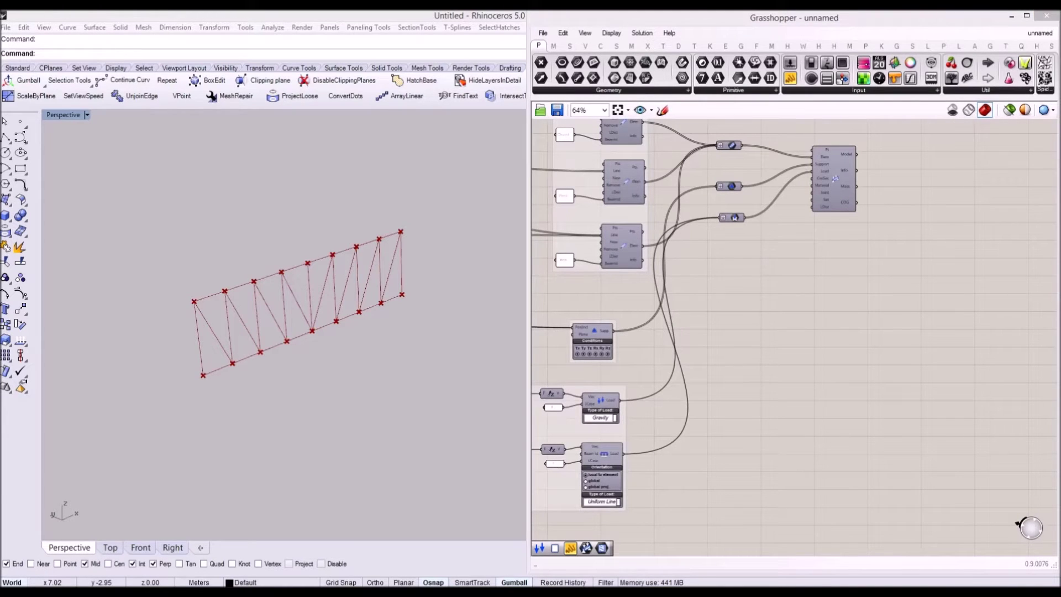
{"action": "right_click_drag", "start_coordinate": [664, 367], "coordinate": [706, 288]}
{"action": "scroll", "coordinate": [720, 293], "scroll_direction": "down", "scroll_amount": 2}
{"action": "scroll", "coordinate": [684, 302], "scroll_direction": "up", "scroll_amount": 2}
{"action": "left_click_drag", "start_coordinate": [684, 309], "coordinate": [686, 297]}
{"action": "right_click_drag", "start_coordinate": [715, 381], "coordinate": [745, 300]}
{"action": "double_click", "coordinate": [712, 390]}
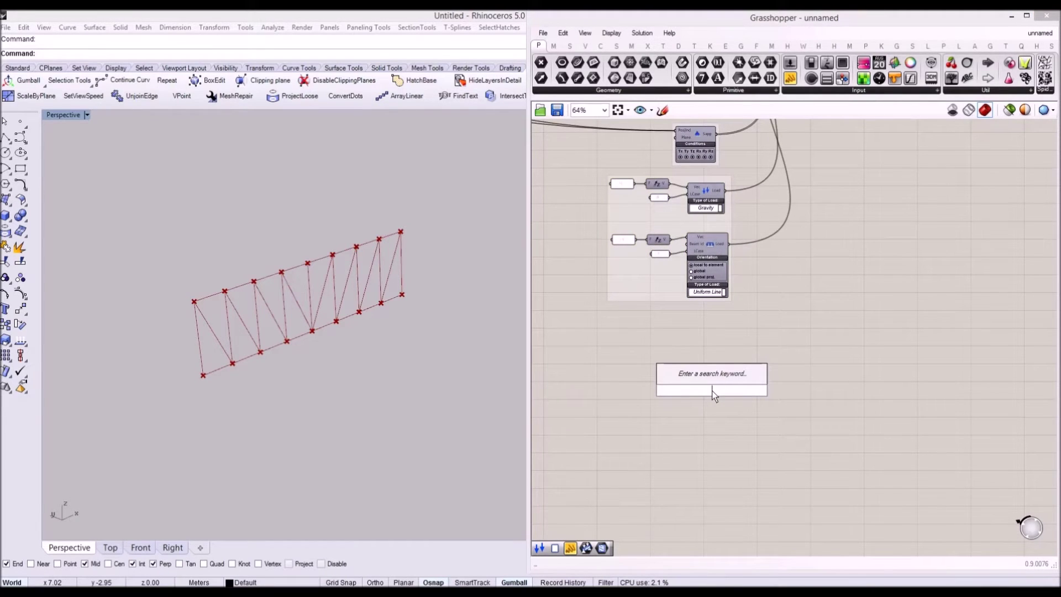
{"action": "type", "text": "cro"}
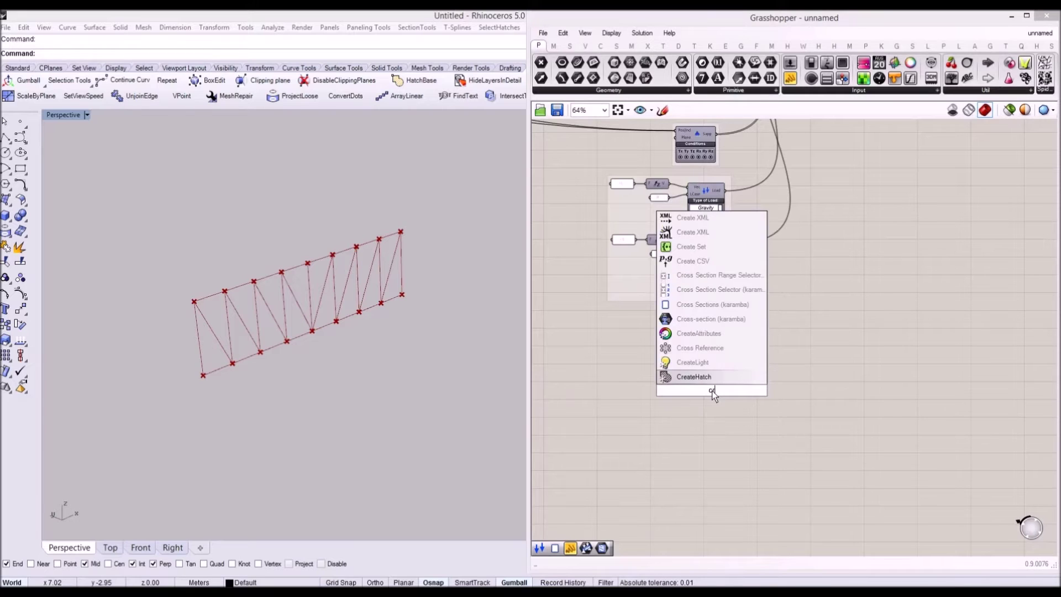
{"action": "key", "text": "Up"}
{"action": "key", "text": "Up"}
{"action": "key", "text": "Return"}
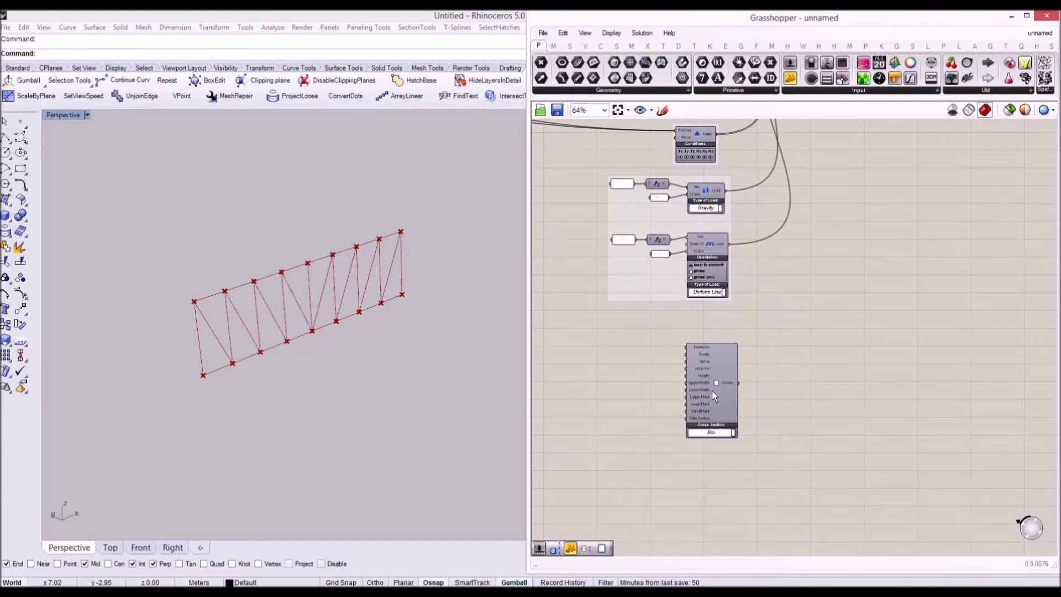
{"action": "scroll", "coordinate": [711, 395], "scroll_direction": "up", "scroll_amount": 1}
{"action": "left_click", "coordinate": [715, 380]}
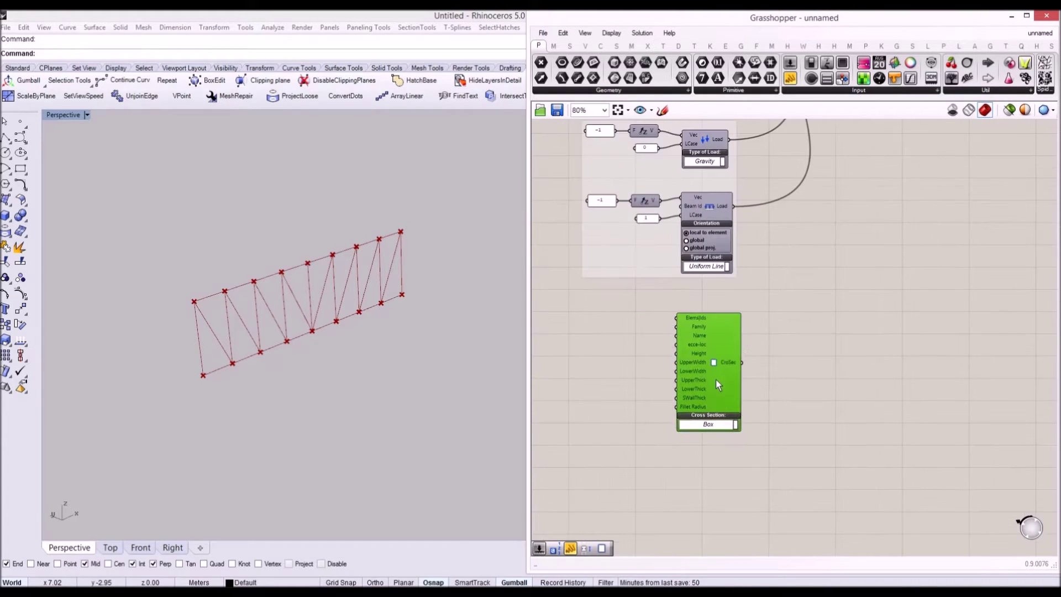
Copy the Chord panel from the beam group and move the copy down beside the Cross Sections component.
{"action": "right_click_drag", "start_coordinate": [645, 370], "coordinate": [710, 408]}
{"action": "scroll", "coordinate": [686, 395], "scroll_direction": "down", "scroll_amount": 5}
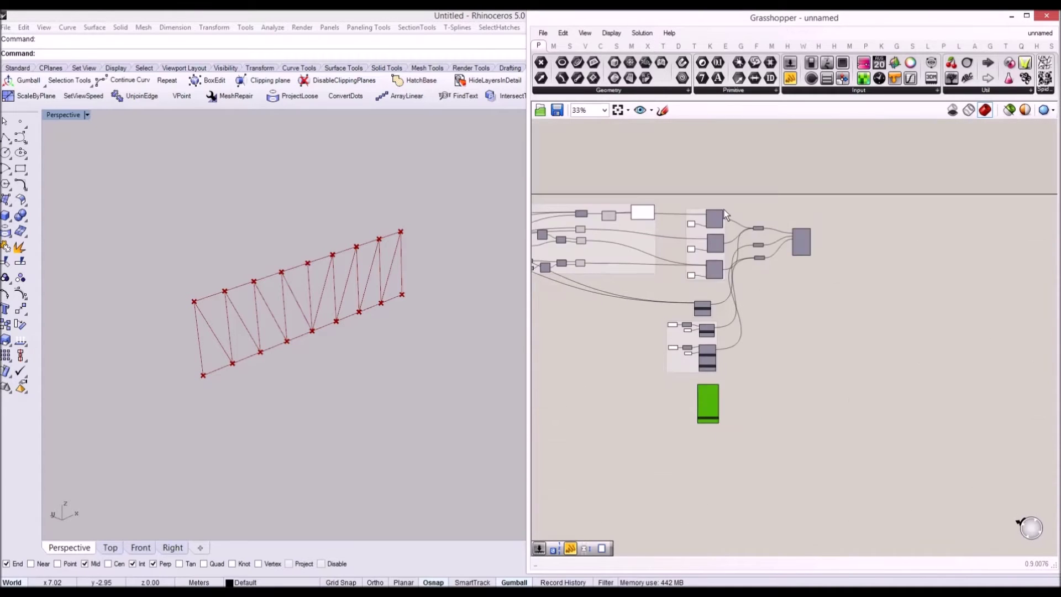
{"action": "scroll", "coordinate": [705, 215], "scroll_direction": "up", "scroll_amount": 4}
{"action": "scroll", "coordinate": [675, 237], "scroll_direction": "up", "scroll_amount": 1}
{"action": "left_click", "coordinate": [674, 238]}
{"action": "key", "text": "ctrl+c"}
{"action": "key", "text": "ctrl+v"}
{"action": "left_click_drag", "start_coordinate": [676, 237], "coordinate": [570, 400]}
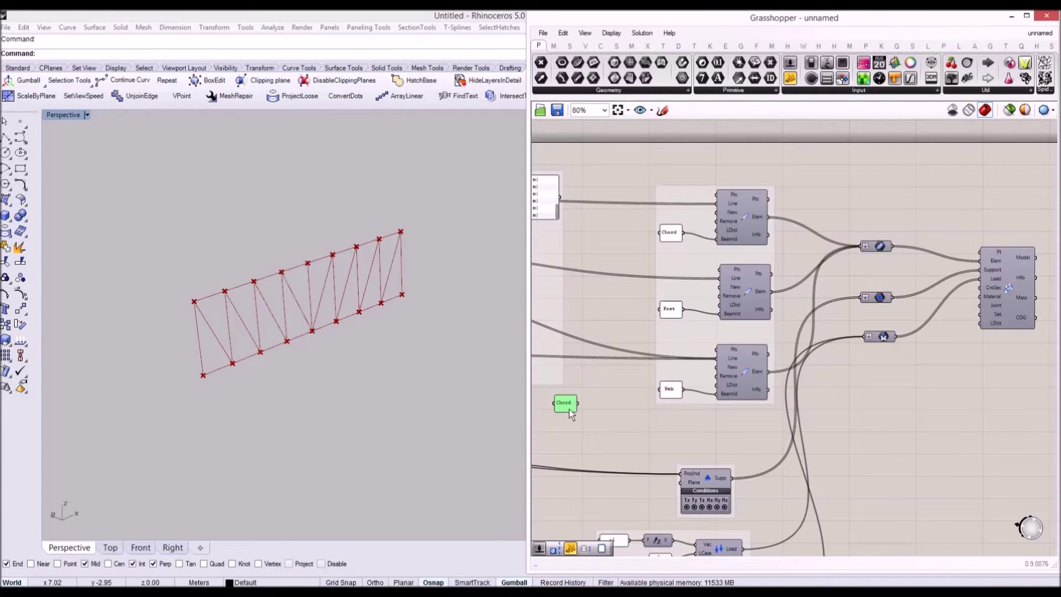
{"action": "right_click_drag", "start_coordinate": [569, 400], "coordinate": [655, 261]}
{"action": "scroll", "coordinate": [654, 261], "scroll_direction": "down", "scroll_amount": 3}
{"action": "left_click_drag", "start_coordinate": [654, 261], "coordinate": [675, 455]}
Connect the copied Chord panel to the Elems|Ids input of the Cross Sections component.
{"action": "scroll", "coordinate": [699, 462], "scroll_direction": "up", "scroll_amount": 6}
{"action": "left_click_drag", "start_coordinate": [613, 429], "coordinate": [713, 327]}
{"action": "scroll", "coordinate": [700, 348], "scroll_direction": "up", "scroll_amount": 2}
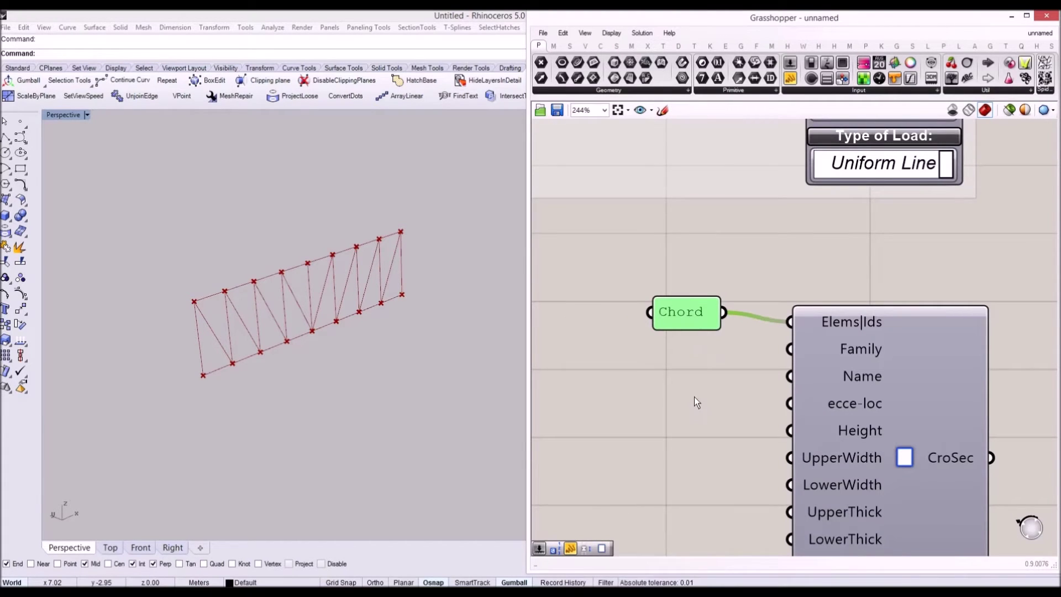
Add a number slider for the Cross Sections component's Height input, connect it and set it to 18 cm.
{"action": "right_click_drag", "start_coordinate": [665, 399], "coordinate": [705, 358]}
{"action": "left_click", "coordinate": [637, 390]}
{"action": "double_click", "coordinate": [636, 390]}
{"action": "type", "text": "19"}
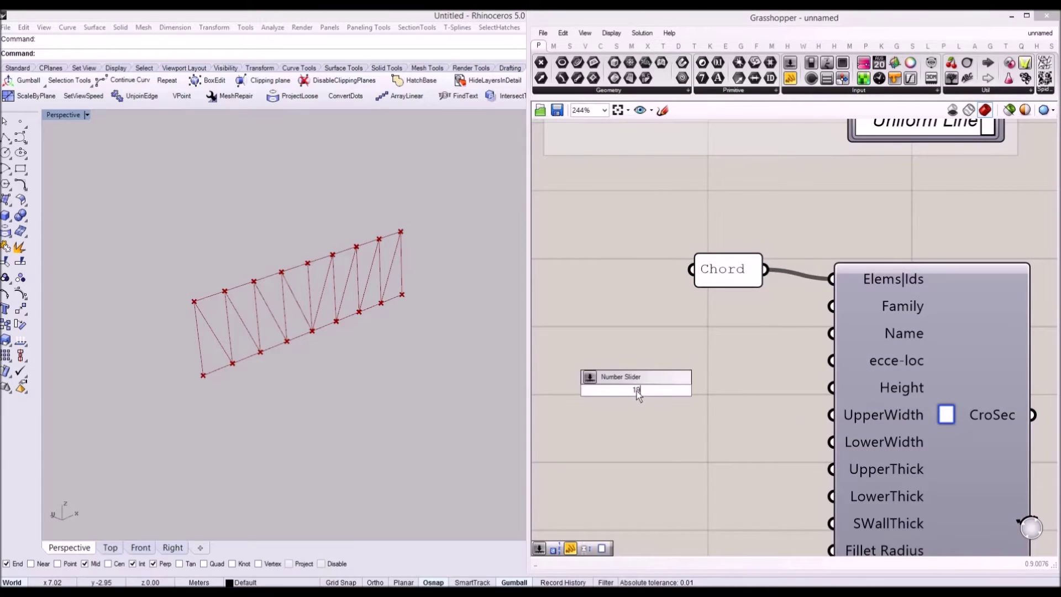
{"action": "key", "text": "Return"}
{"action": "mouse_move", "coordinate": [620, 389]}
{"action": "left_mouse_down"}
{"action": "mouse_move", "coordinate": [675, 390]}
{"action": "mouse_move", "coordinate": [611, 389]}
{"action": "mouse_move", "coordinate": [628, 390]}
{"action": "left_mouse_up"}
{"action": "left_click_drag", "start_coordinate": [746, 390], "coordinate": [830, 388]}
{"action": "left_click_drag", "start_coordinate": [601, 389], "coordinate": [601, 371]}
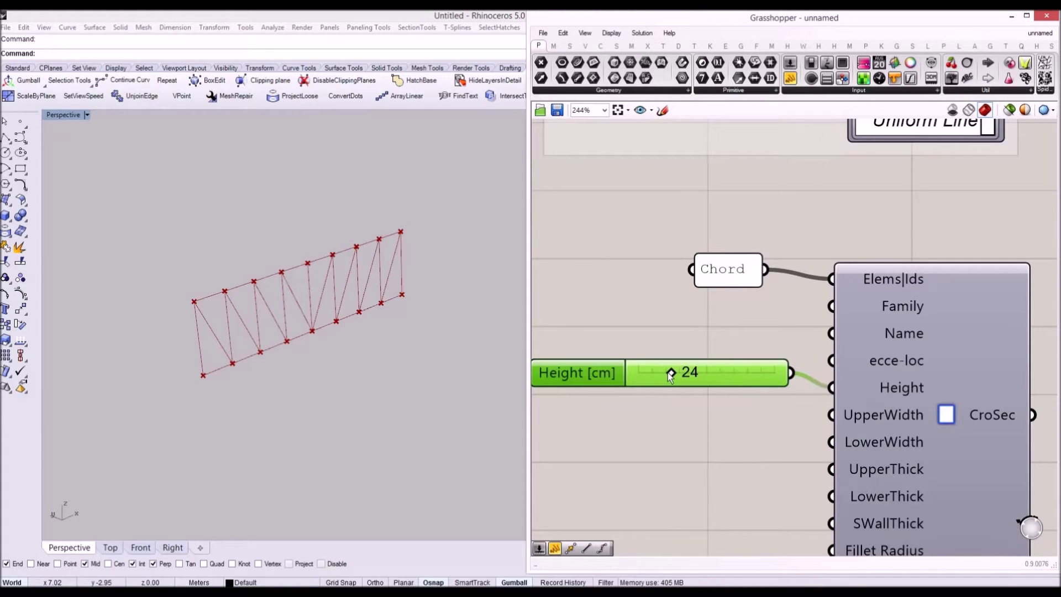
{"action": "left_click_drag", "start_coordinate": [669, 375], "coordinate": [662, 374]}
Add a number slider set to 9.3 below the Height slider and connect it to the UpperWidth input.
{"action": "scroll", "coordinate": [671, 359], "scroll_direction": "down", "scroll_amount": 3}
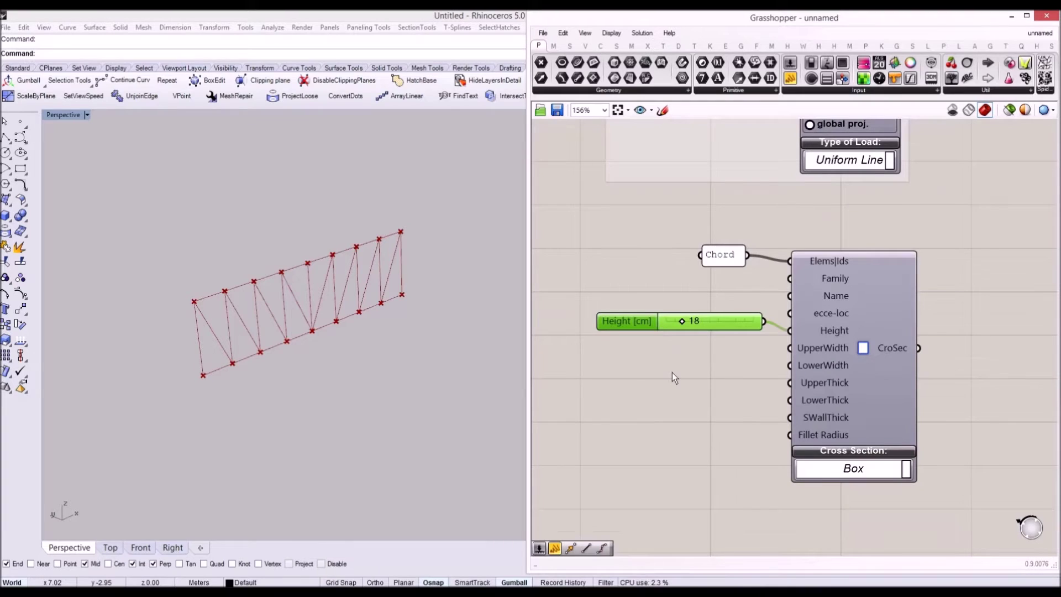
{"action": "double_click", "coordinate": [682, 359]}
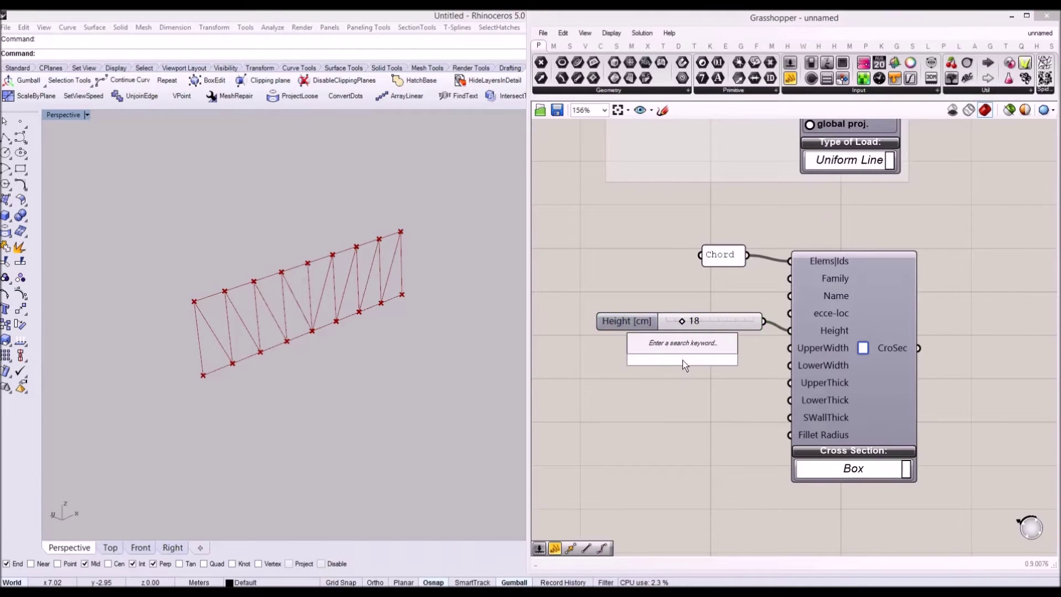
{"action": "type", "text": "9.2"}
{"action": "key", "text": "Return"}
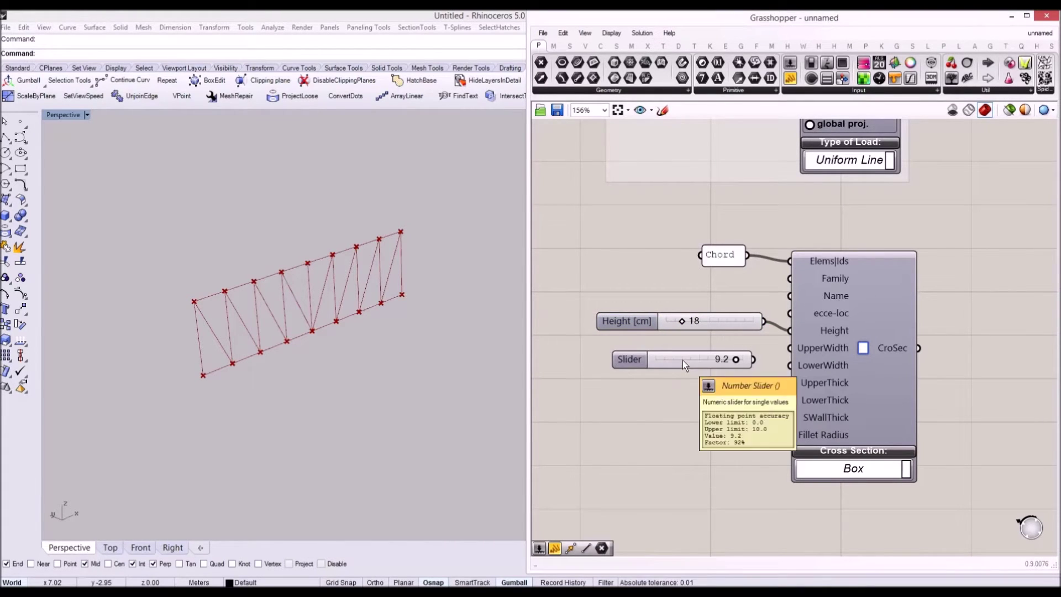
{"action": "mouse_move", "coordinate": [736, 360]}
{"action": "left_mouse_down"}
{"action": "mouse_move", "coordinate": [705, 358]}
{"action": "mouse_move", "coordinate": [735, 351]}
{"action": "left_mouse_up"}
{"action": "scroll", "coordinate": [714, 360], "scroll_direction": "up", "scroll_amount": 3}
{"action": "left_click_drag", "start_coordinate": [604, 360], "coordinate": [643, 366]}
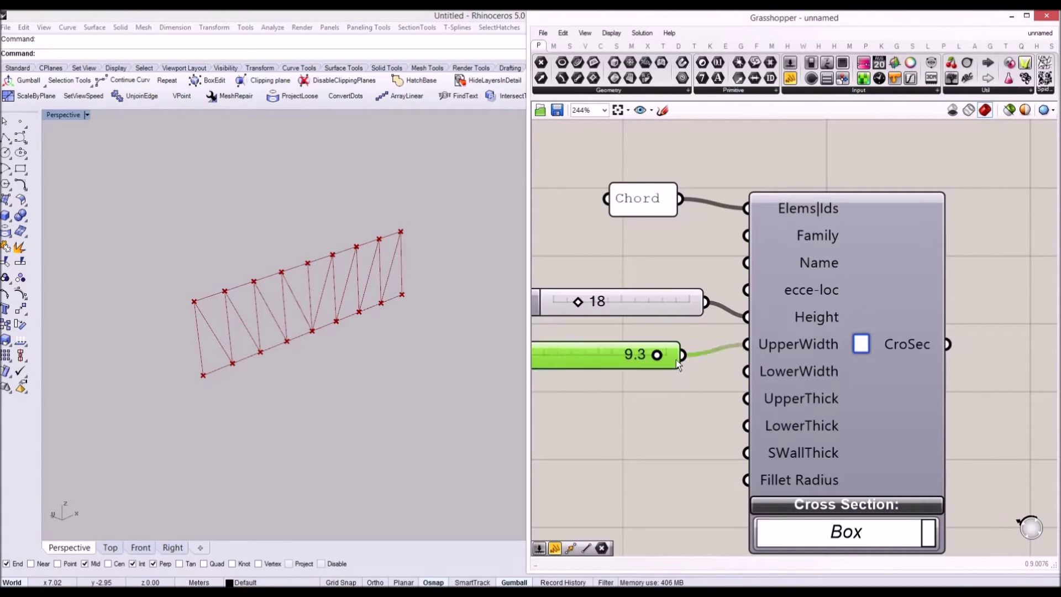
Connect the 9.3 cm width slider to the LowerWidth input as well and align the left edges of the Height and width sliders.
{"action": "scroll", "coordinate": [680, 342], "scroll_direction": "down", "scroll_amount": 5}
{"action": "left_click_drag", "start_coordinate": [651, 338], "coordinate": [596, 267]}
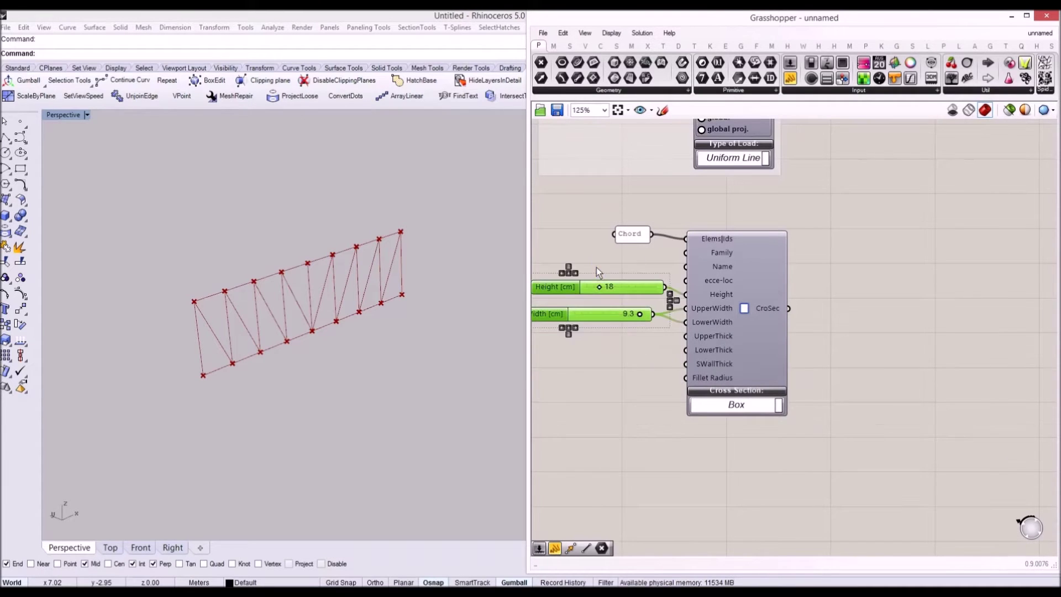
{"action": "right_click_drag", "start_coordinate": [689, 281], "coordinate": [754, 286]}
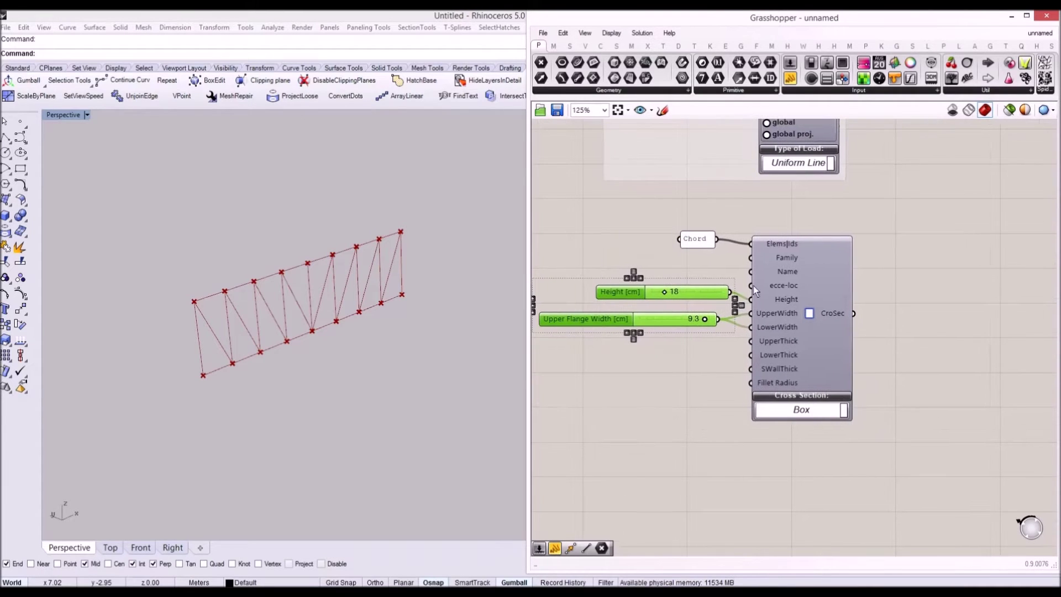
{"action": "left_click", "coordinate": [628, 279]}
{"action": "left_click", "coordinate": [695, 275]}
Nudge the Cross Sections component upward, then shift it slightly together with its Chord panel and sliders.
{"action": "left_click_drag", "start_coordinate": [796, 295], "coordinate": [798, 286]}
{"action": "right_click_drag", "start_coordinate": [862, 294], "coordinate": [858, 253]}
{"action": "left_click", "coordinate": [815, 264]}
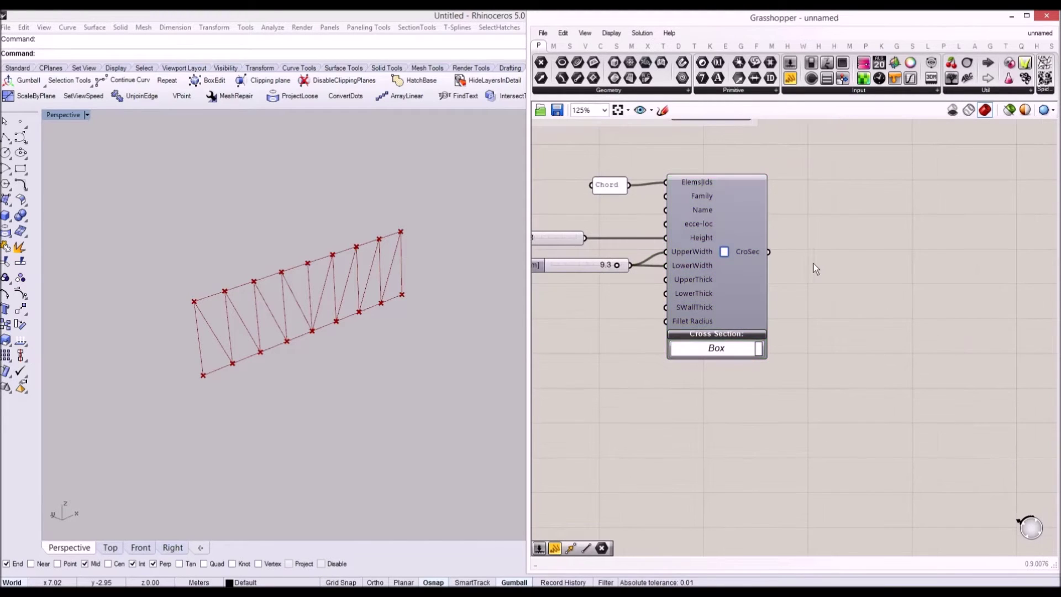
{"action": "scroll", "coordinate": [813, 264], "scroll_direction": "down", "scroll_amount": 2}
{"action": "left_click_drag", "start_coordinate": [843, 329], "coordinate": [631, 187]}
{"action": "left_click_drag", "start_coordinate": [765, 217], "coordinate": [755, 211]}
{"action": "left_click", "coordinate": [857, 244]}
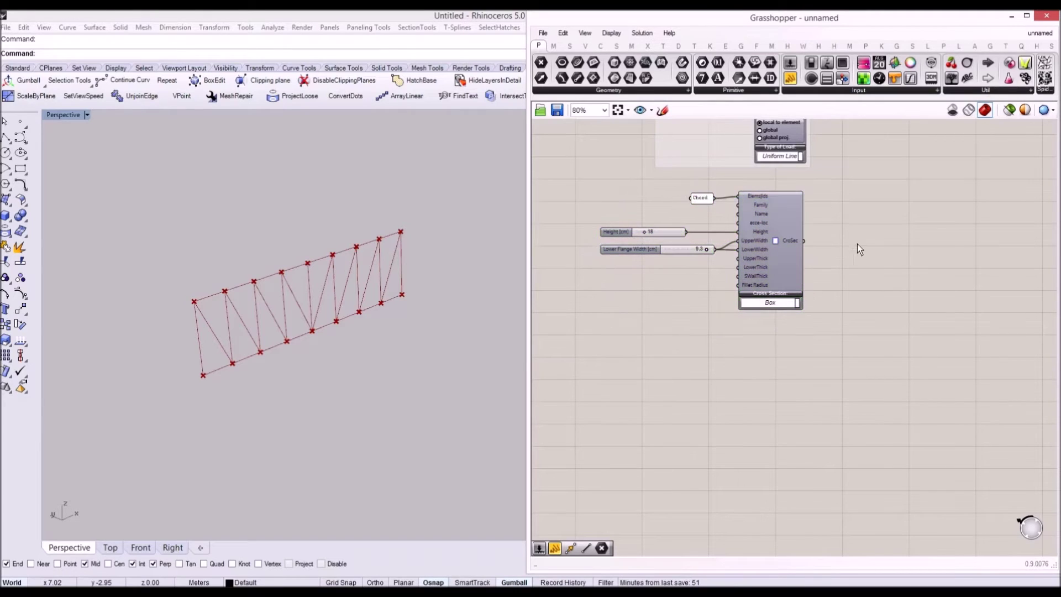
Add a Karamba Cross Section Range Selector below the Cross Sections component.
{"action": "right_click_drag", "start_coordinate": [891, 277], "coordinate": [872, 242]}
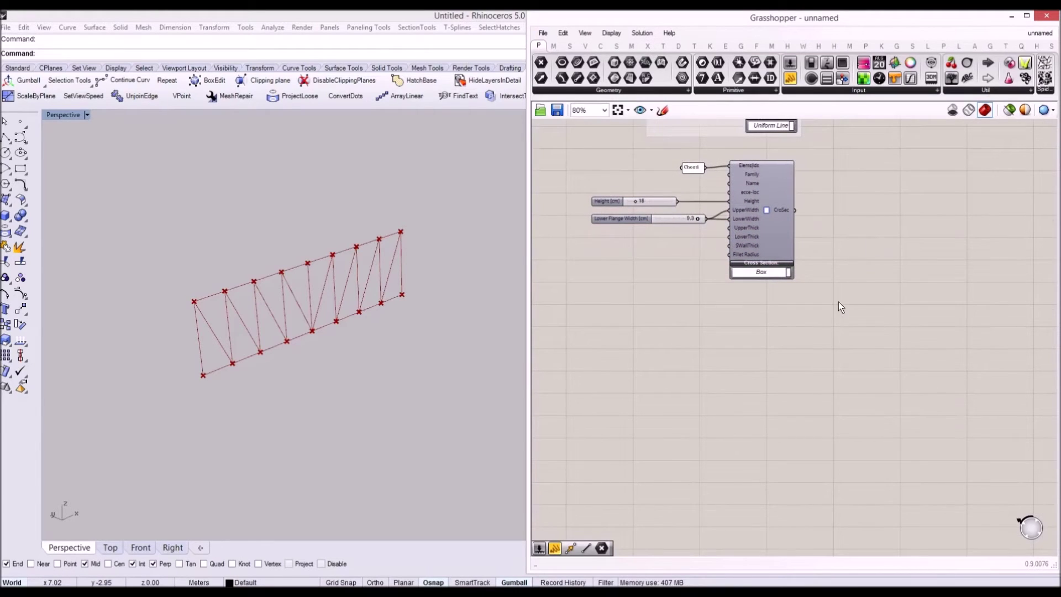
{"action": "right_click_drag", "start_coordinate": [838, 303], "coordinate": [807, 284]}
{"action": "double_click", "coordinate": [767, 299]}
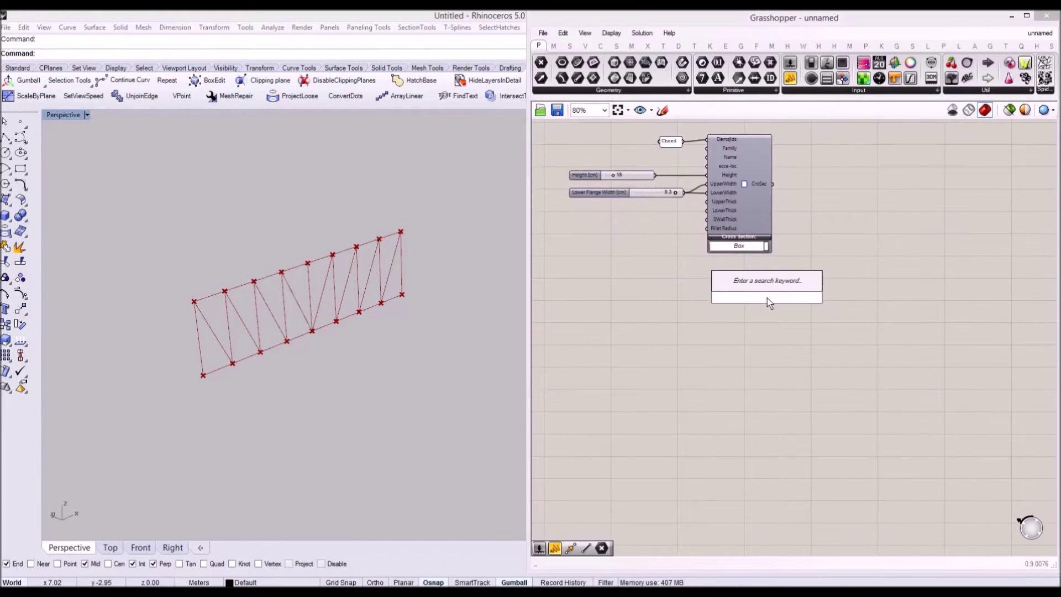
{"action": "type", "text": "cro"}
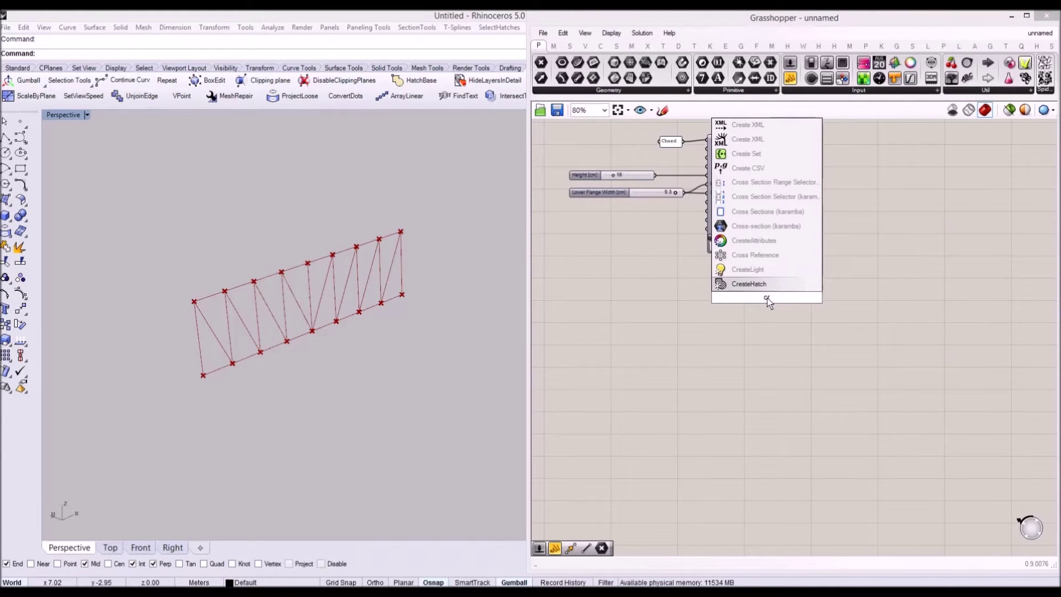
{"action": "type", "text": "ss s"}
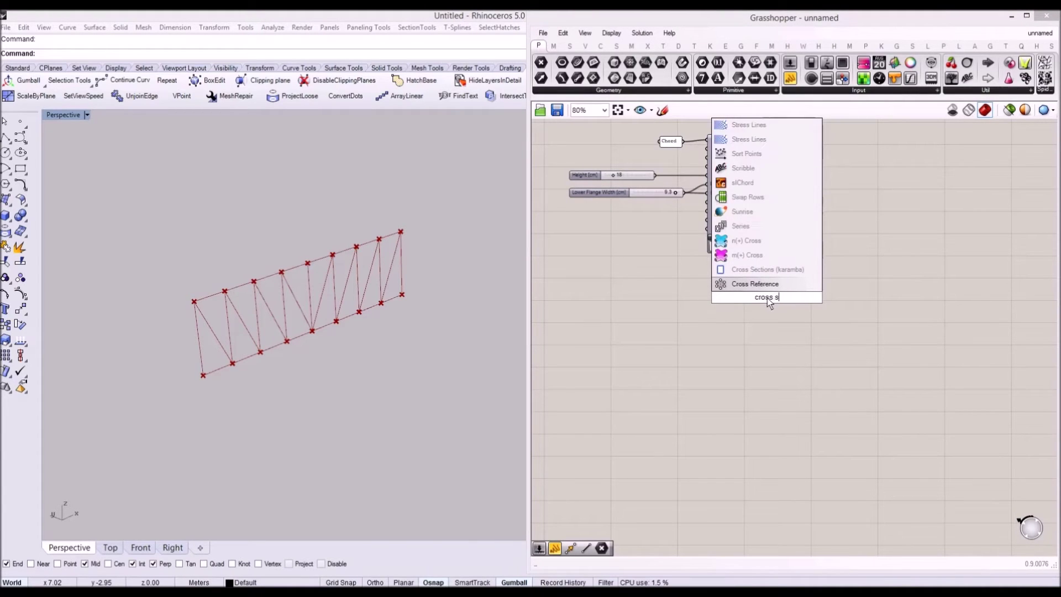
{"action": "type", "text": "ection range"}
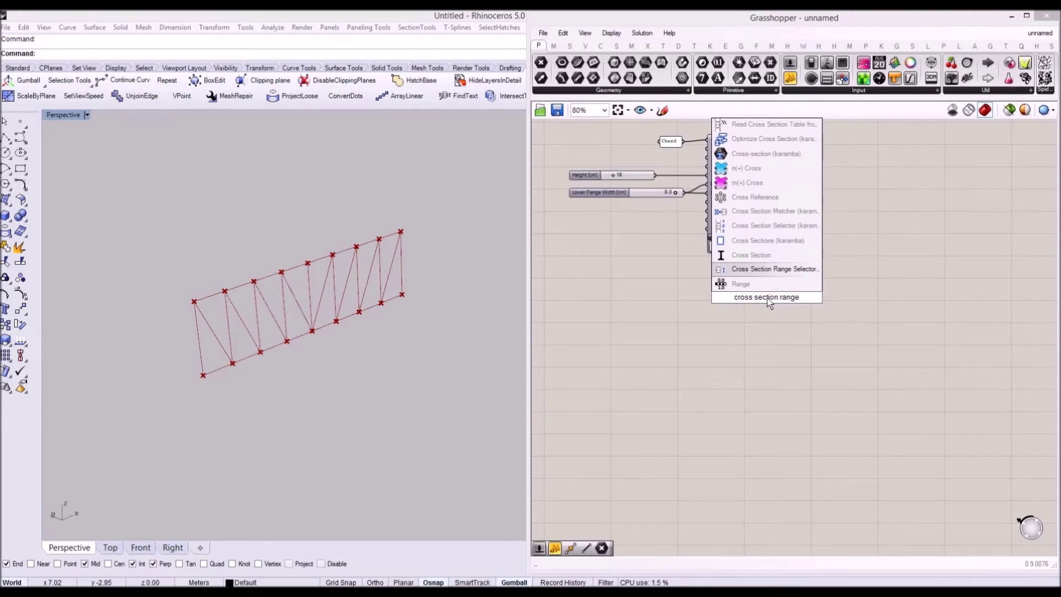
{"action": "key", "text": "Return"}
{"action": "left_click", "coordinate": [773, 311]}
{"action": "left_click_drag", "start_coordinate": [768, 305], "coordinate": [754, 307]}
Set the range selector's Country to UK, Shape to [] and Family to RHSH, and nudge the component slightly sideways.
{"action": "left_click", "coordinate": [759, 330]}
{"action": "left_click", "coordinate": [752, 358]}
{"action": "scroll", "coordinate": [770, 353], "scroll_direction": "up", "scroll_amount": 2}
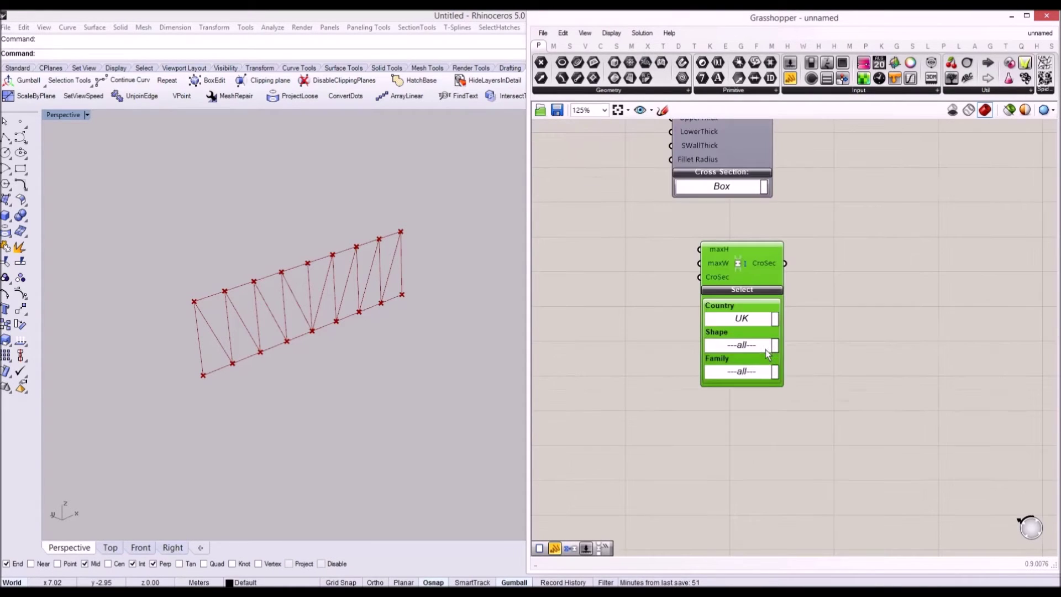
{"action": "left_click", "coordinate": [767, 348]}
{"action": "left_click", "coordinate": [742, 401]}
{"action": "right_click_drag", "start_coordinate": [772, 371], "coordinate": [713, 343]}
{"action": "left_click", "coordinate": [691, 342]}
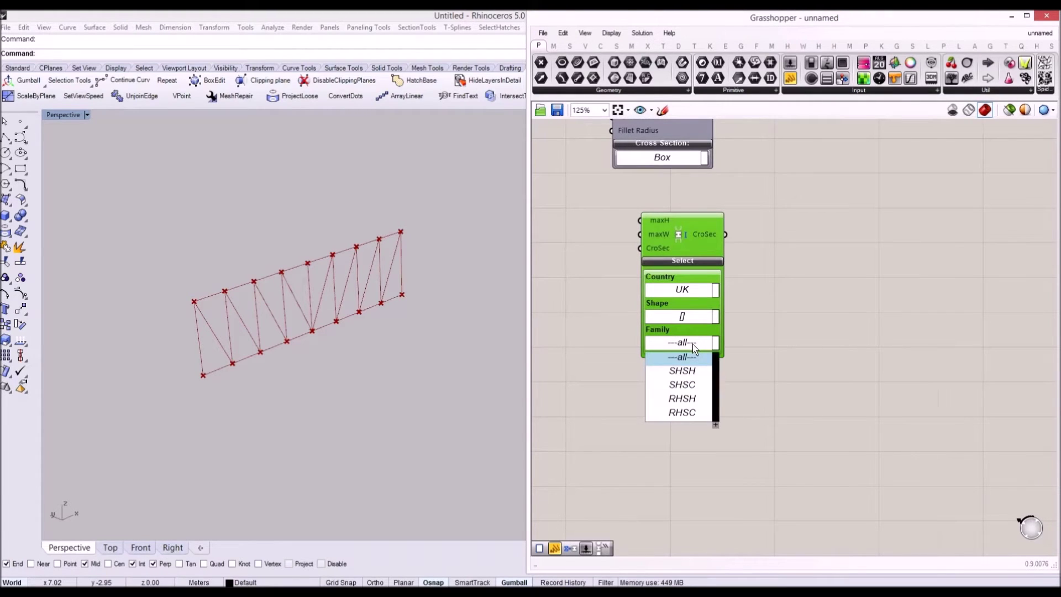
{"action": "left_click", "coordinate": [689, 398]}
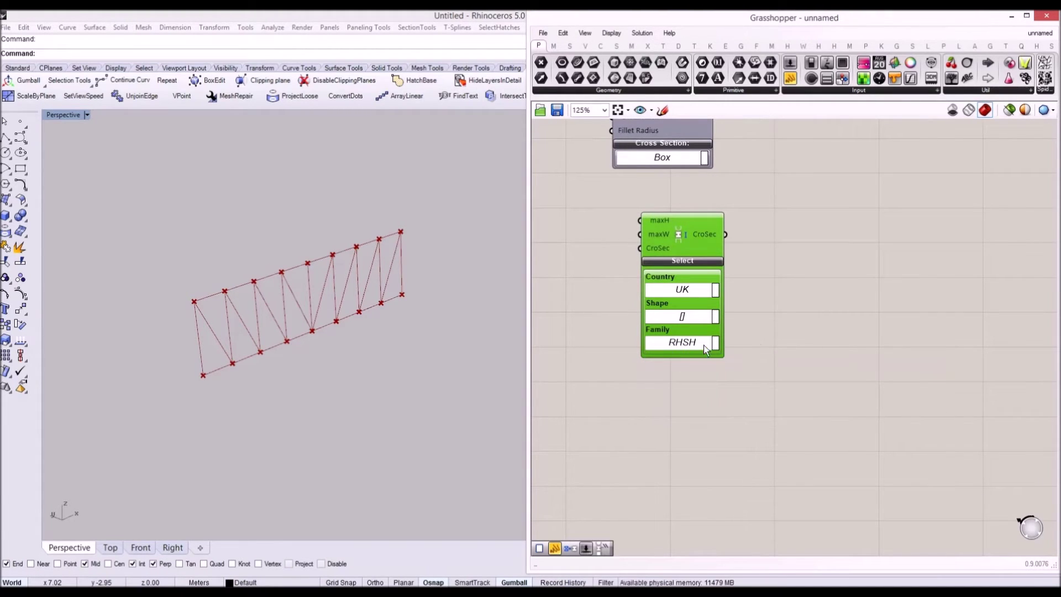
{"action": "left_click_drag", "start_coordinate": [688, 248], "coordinate": [680, 248]}
{"action": "left_click", "coordinate": [752, 238]}
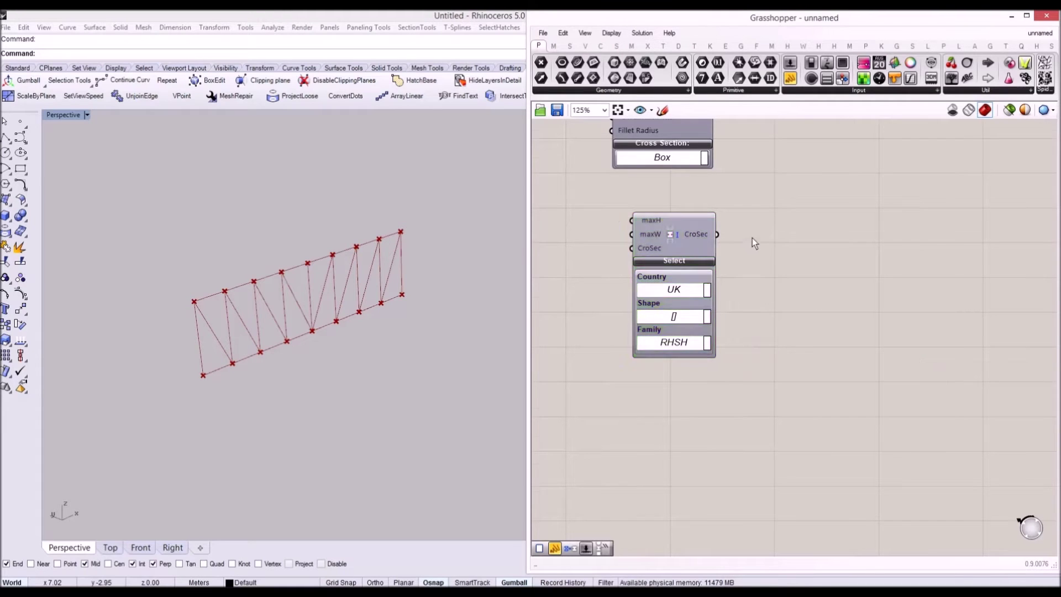
Add a Karamba Cross Section Matcher to the right of the range selector.
{"action": "scroll", "coordinate": [751, 237], "scroll_direction": "down", "scroll_amount": 3}
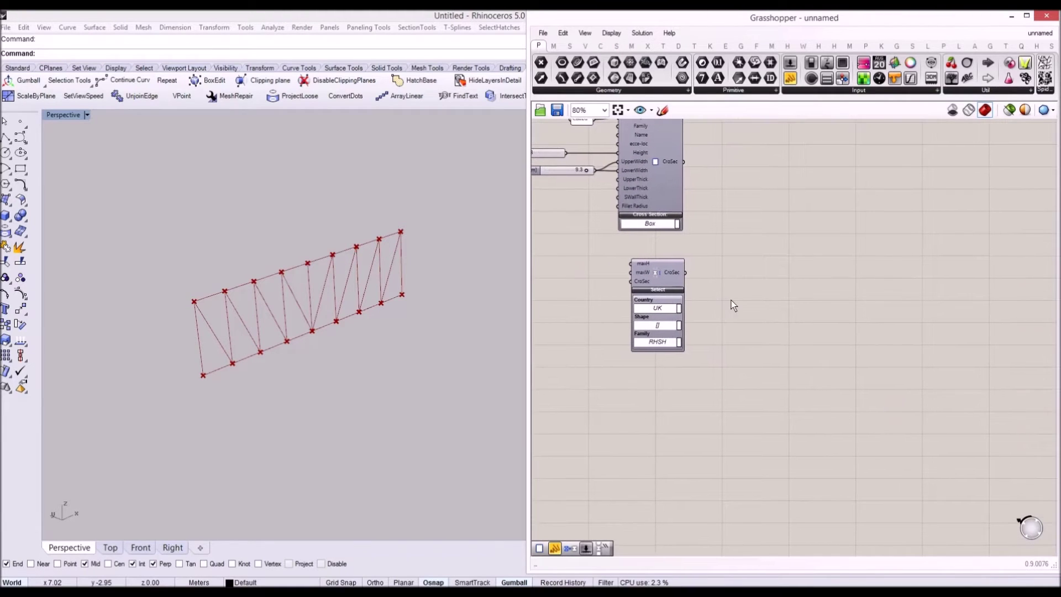
{"action": "double_click", "coordinate": [771, 259]}
{"action": "type", "text": "matc"}
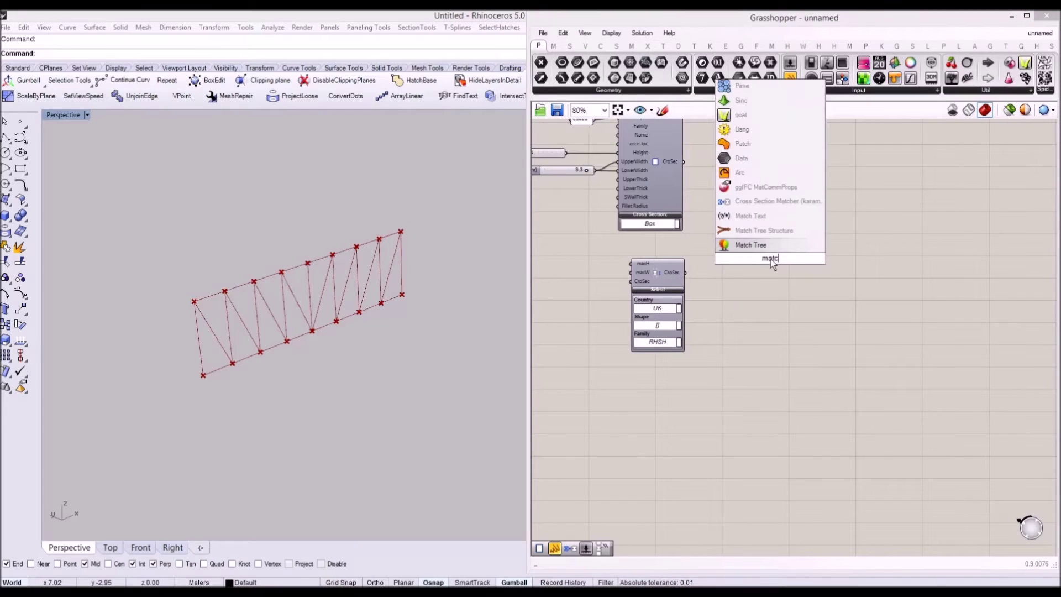
{"action": "key", "text": "Up"}
{"action": "key", "text": "Up"}
{"action": "key", "text": "Up"}
{"action": "key", "text": "Return"}
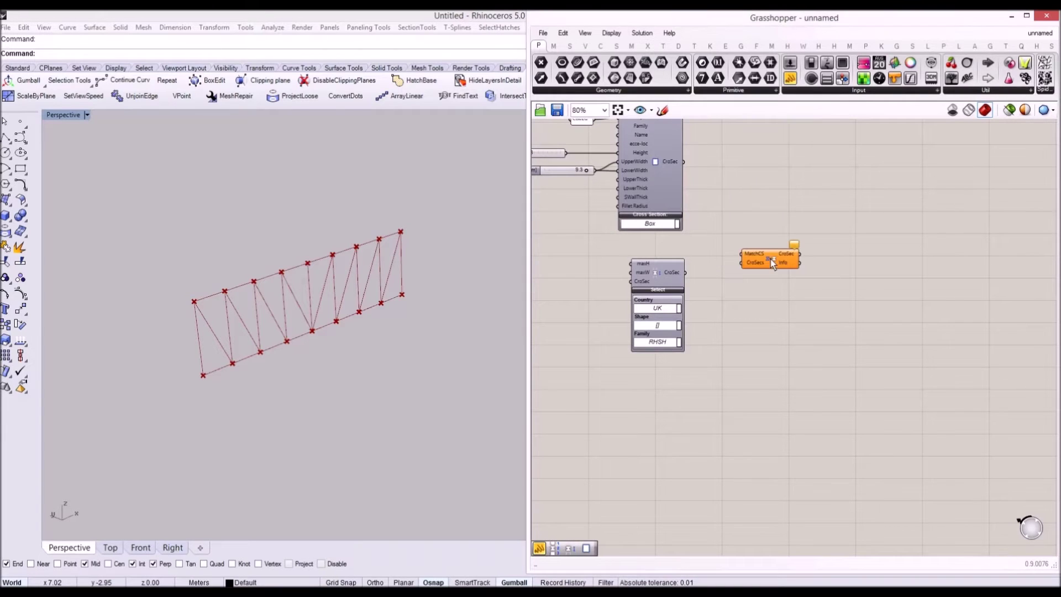
Set the Height slider of the Cross Sections component to 19 cm.
{"action": "left_click", "coordinate": [661, 167]}
{"action": "right_click_drag", "start_coordinate": [661, 166], "coordinate": [742, 197]}
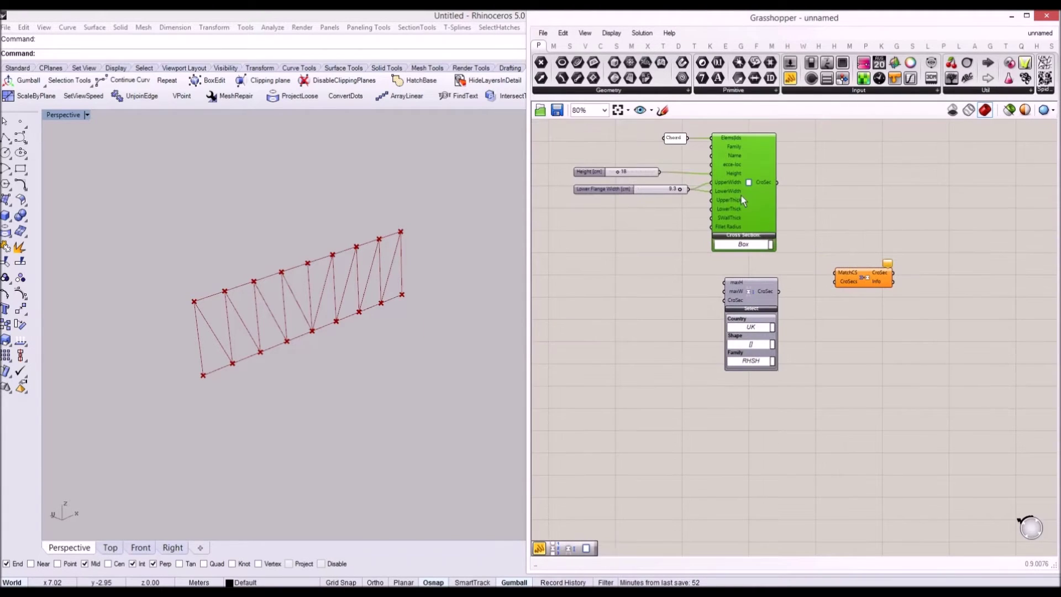
{"action": "scroll", "coordinate": [612, 174], "scroll_direction": "up", "scroll_amount": 3}
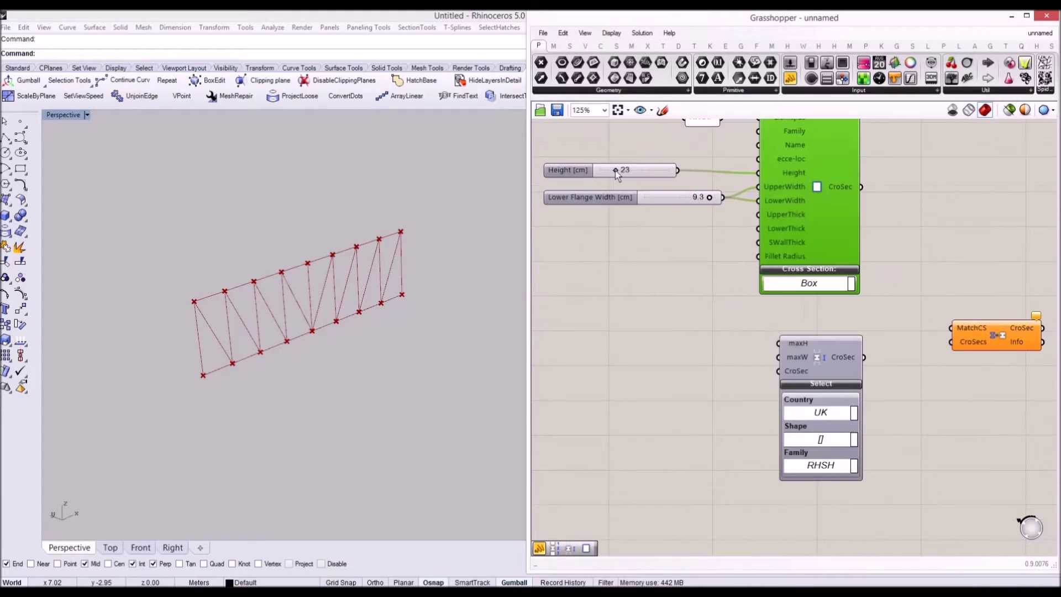
{"action": "left_click_drag", "start_coordinate": [615, 171], "coordinate": [613, 171]}
Move the Cross Section Matcher up and connect the Cross Sections output to MatchCS and the range selector's output to CroSecs.
{"action": "right_click_drag", "start_coordinate": [852, 315], "coordinate": [728, 304]}
{"action": "left_click_drag", "start_coordinate": [688, 353], "coordinate": [687, 357]}
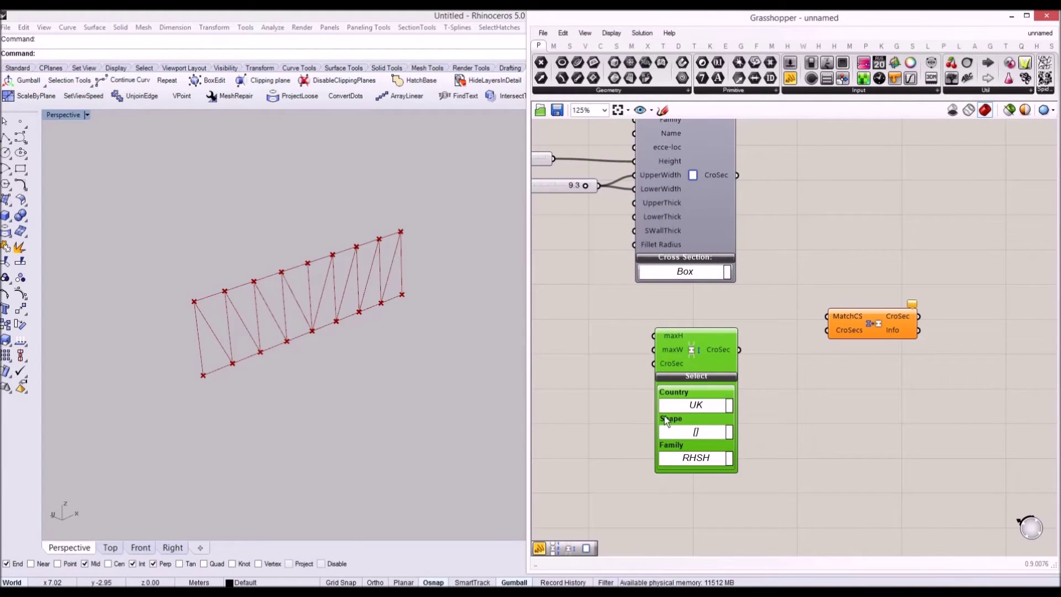
{"action": "left_click_drag", "start_coordinate": [868, 321], "coordinate": [847, 274]}
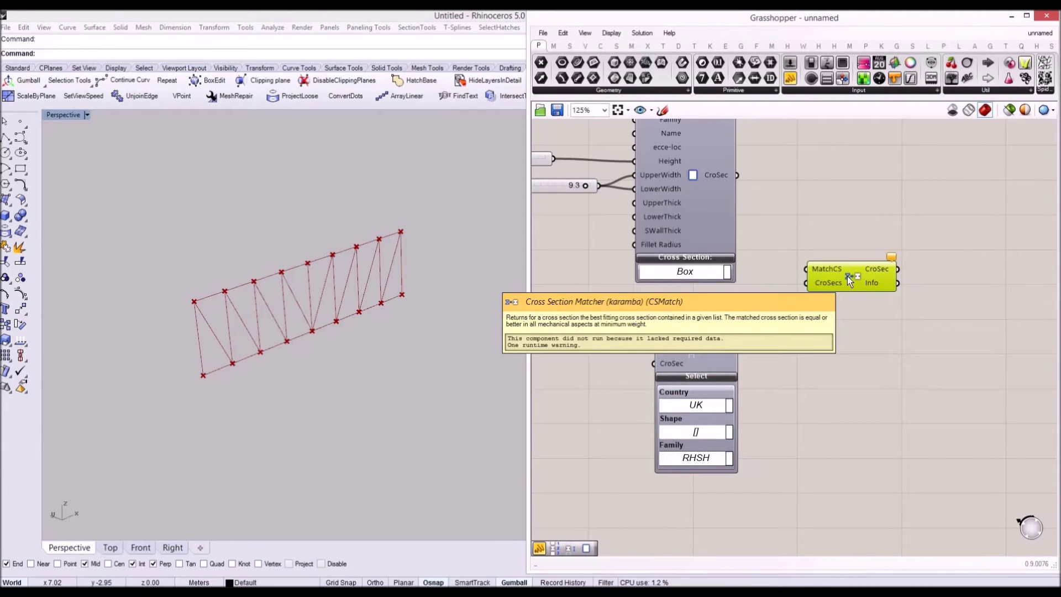
{"action": "left_click_drag", "start_coordinate": [737, 174], "coordinate": [807, 270]}
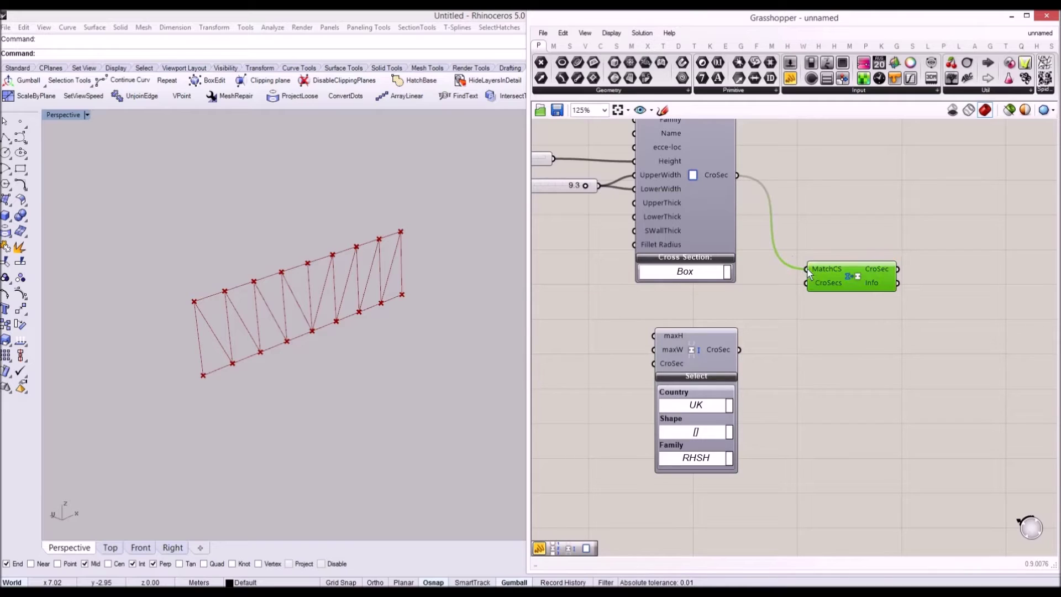
{"action": "left_click_drag", "start_coordinate": [739, 349], "coordinate": [807, 283]}
{"action": "right_click_drag", "start_coordinate": [727, 358], "coordinate": [633, 384]}
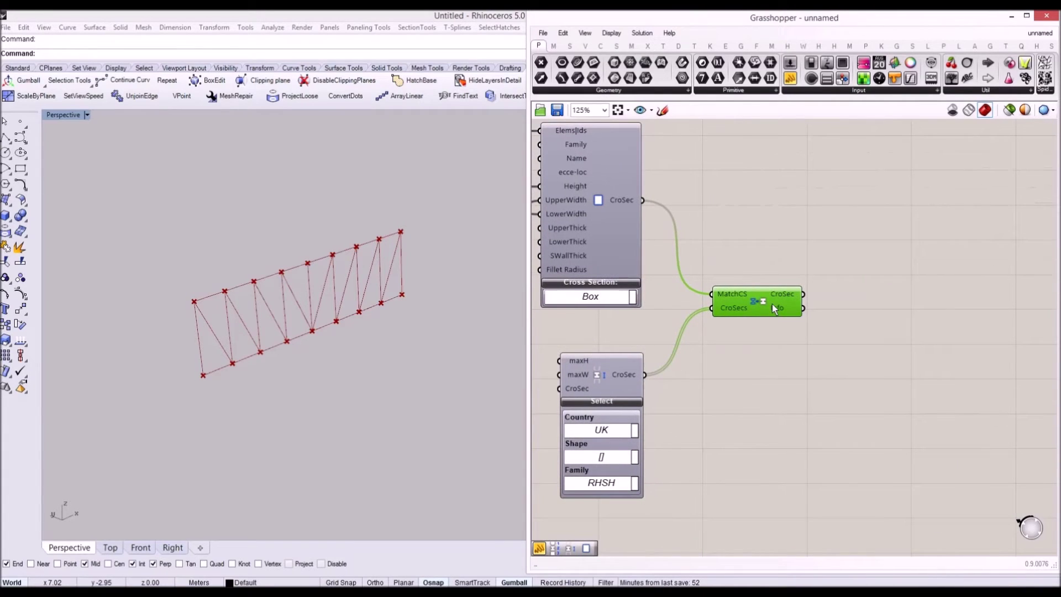
Add a panel to the right of the Cross Section Matcher and connect it to the CroSec output.
{"action": "double_click", "coordinate": [856, 285]}
{"action": "type", "text": "panel"}
{"action": "key", "text": "Return"}
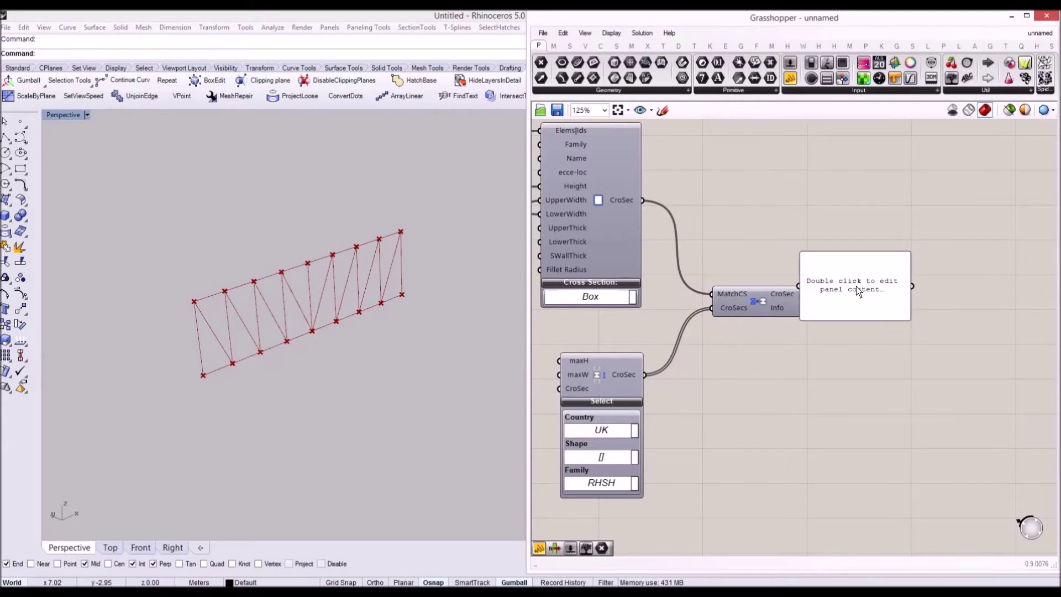
{"action": "left_click_drag", "start_coordinate": [864, 276], "coordinate": [923, 280]}
{"action": "left_click_drag", "start_coordinate": [808, 296], "coordinate": [858, 290]}
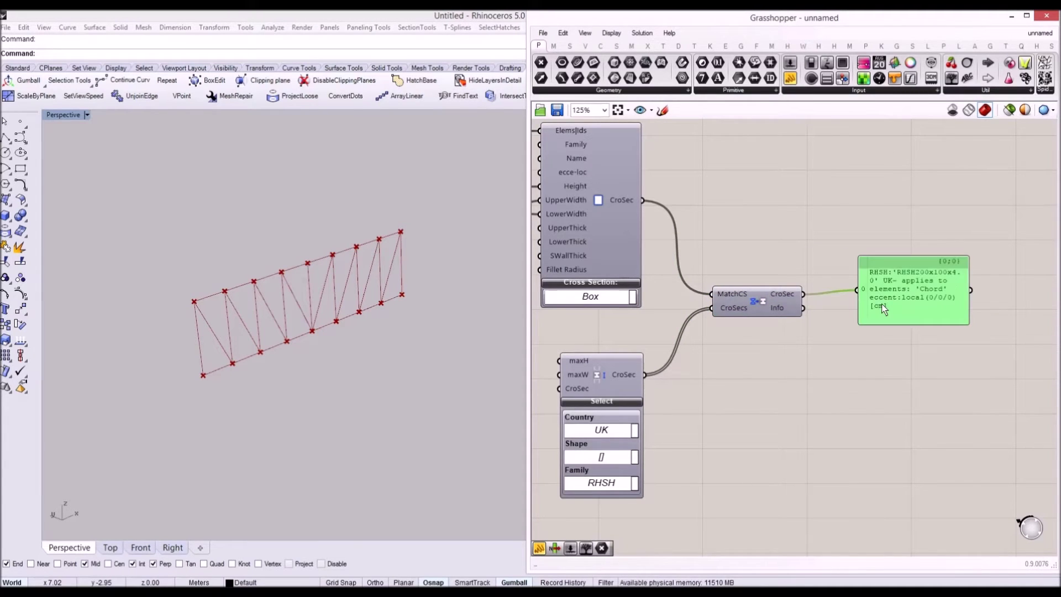
Widen the panel showing the matched cross section and line it up with the matcher's CroSec output.
{"action": "right_click_drag", "start_coordinate": [921, 317], "coordinate": [785, 346]}
{"action": "left_click_drag", "start_coordinate": [835, 351], "coordinate": [937, 322]}
{"action": "left_click_drag", "start_coordinate": [801, 308], "coordinate": [794, 321]}
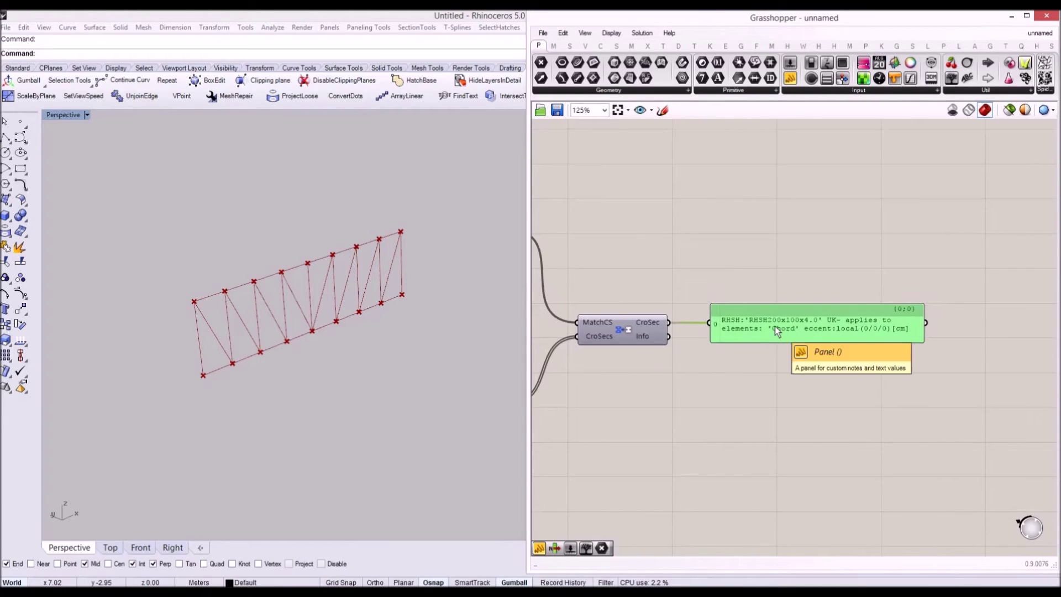
{"action": "scroll", "coordinate": [774, 326], "scroll_direction": "up", "scroll_amount": 1}
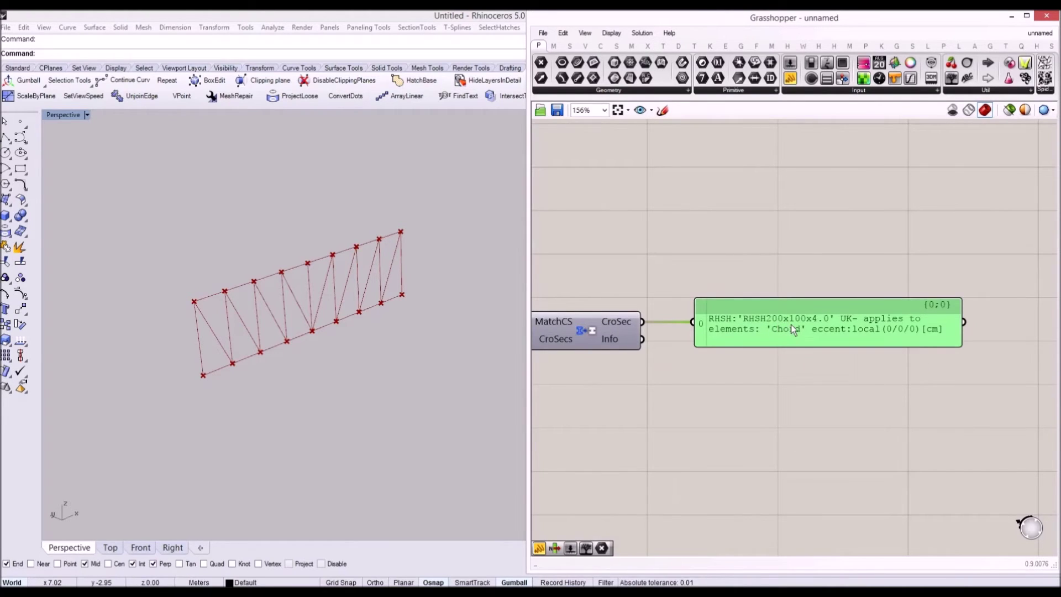
{"action": "left_click", "coordinate": [812, 273]}
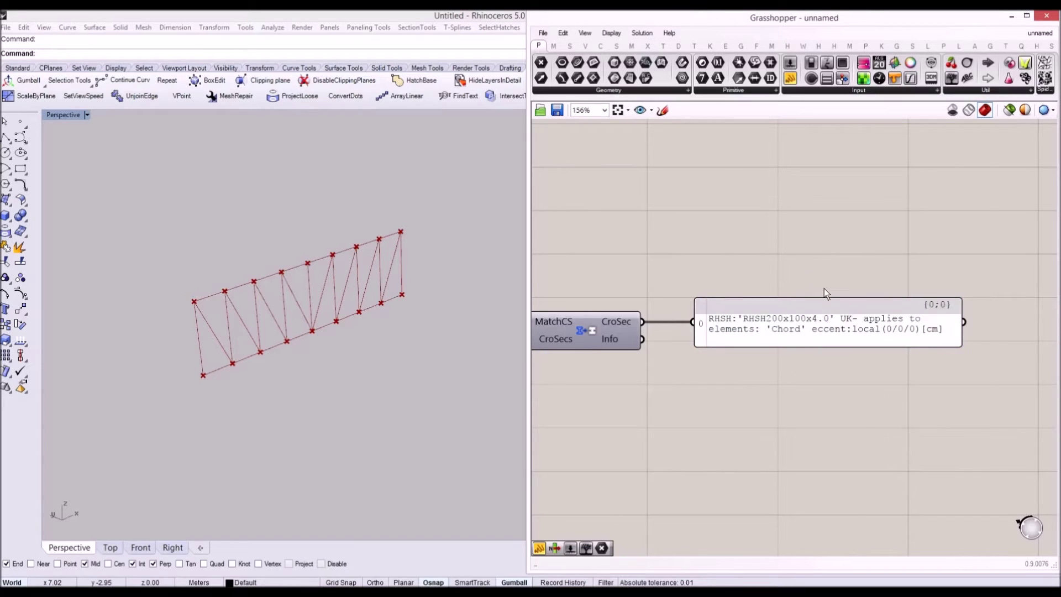
Examine how the Chord panel feeding the Cross Sections component relates to the Chord, Post and Web beam identifiers.
{"action": "scroll", "coordinate": [774, 282], "scroll_direction": "down", "scroll_amount": 3}
{"action": "scroll", "coordinate": [710, 334], "scroll_direction": "down", "scroll_amount": 3}
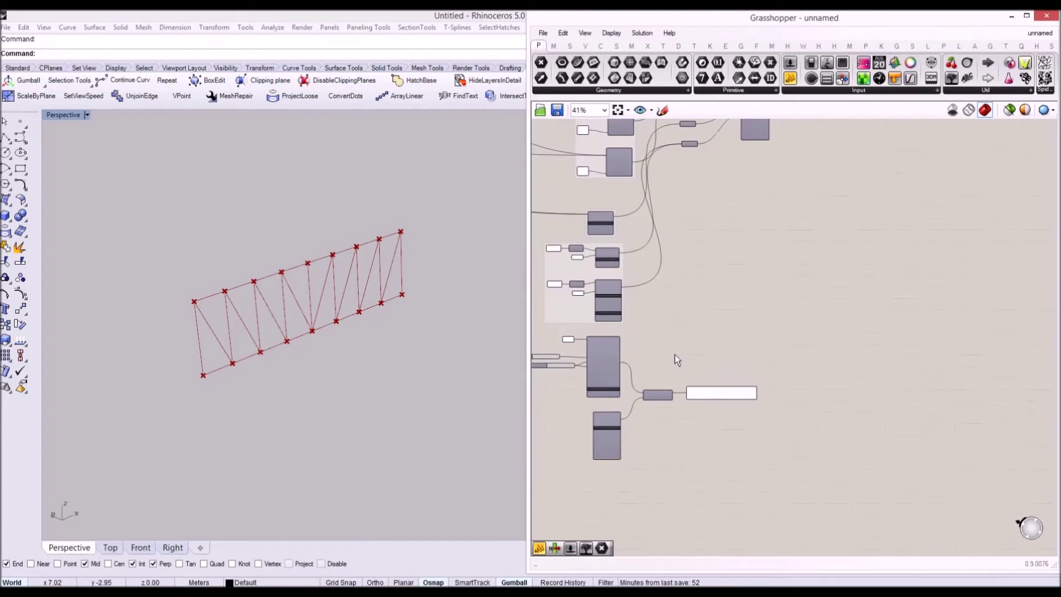
{"action": "right_click_drag", "start_coordinate": [744, 337], "coordinate": [822, 336]}
{"action": "scroll", "coordinate": [699, 361], "scroll_direction": "up", "scroll_amount": 5}
{"action": "left_click", "coordinate": [813, 438]}
{"action": "right_click_drag", "start_coordinate": [661, 333], "coordinate": [783, 352]}
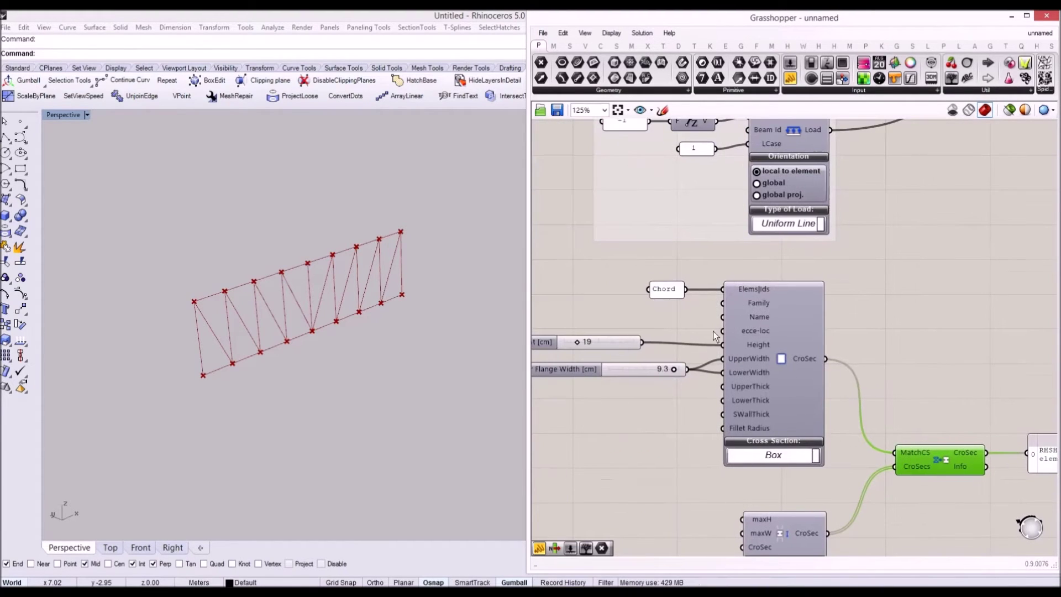
{"action": "scroll", "coordinate": [695, 258], "scroll_direction": "down", "scroll_amount": 5}
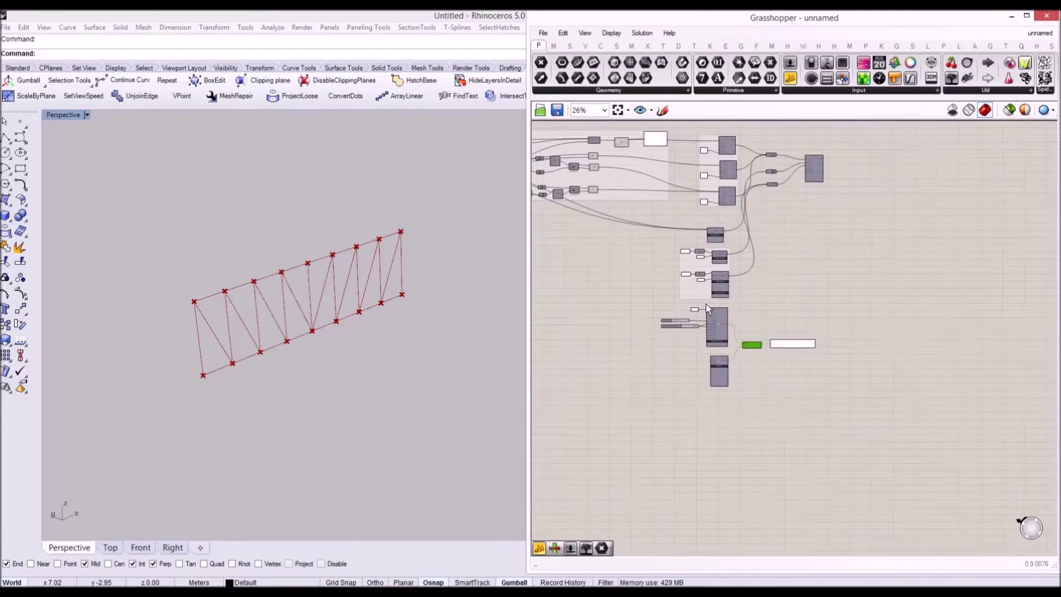
{"action": "scroll", "coordinate": [699, 191], "scroll_direction": "up", "scroll_amount": 4}
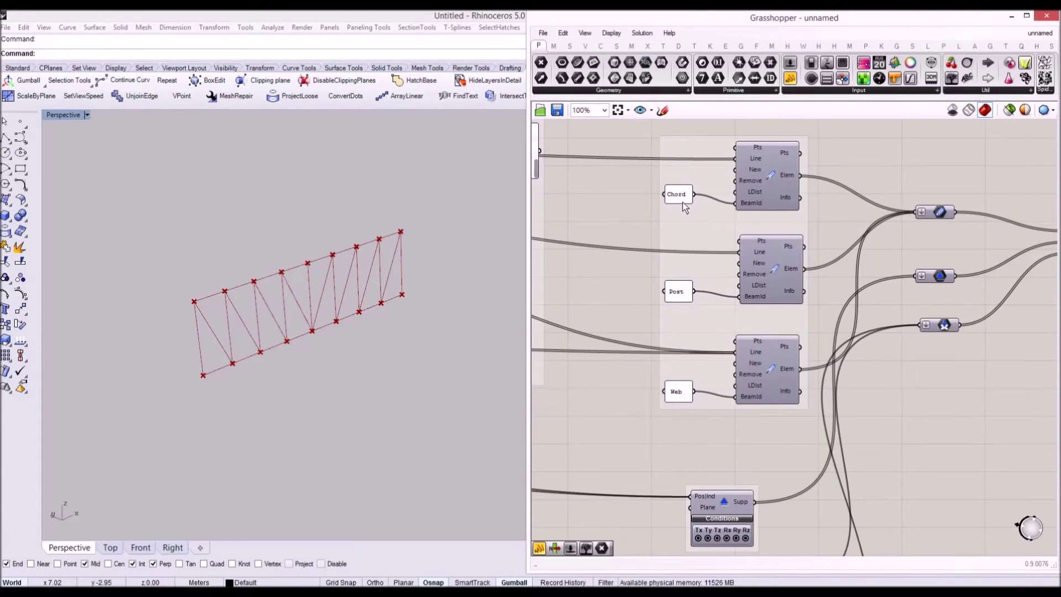
{"action": "scroll", "coordinate": [742, 240], "scroll_direction": "down", "scroll_amount": 4}
{"action": "right_click_drag", "start_coordinate": [867, 443], "coordinate": [805, 387]}
{"action": "left_click", "coordinate": [805, 387]}
{"action": "scroll", "coordinate": [784, 498], "scroll_direction": "up", "scroll_amount": 3}
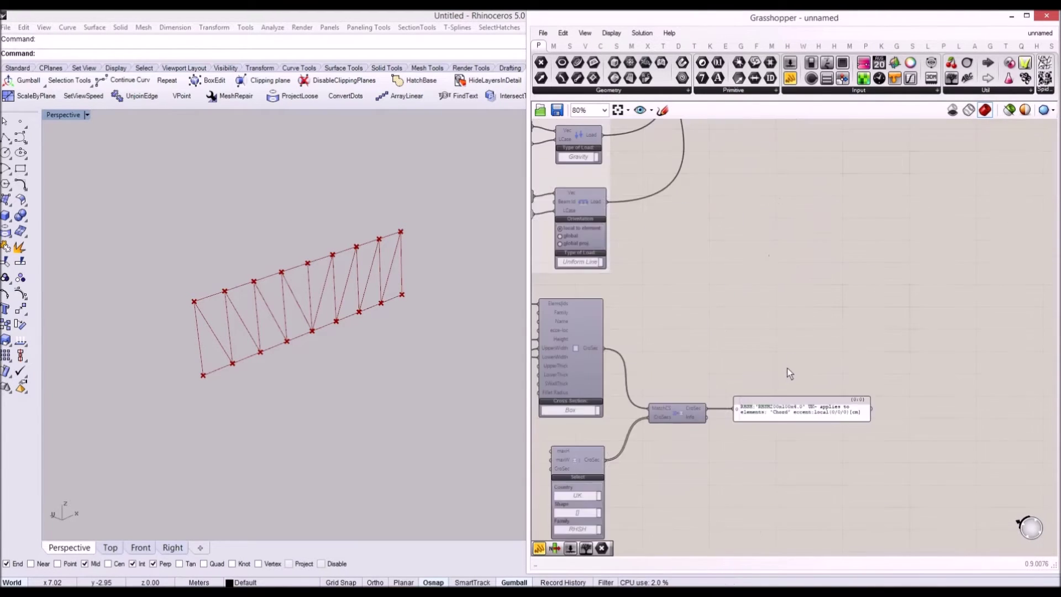
Add a Karamba Cross-section parameter below the collected Load parameter.
{"action": "right_click_drag", "start_coordinate": [739, 175], "coordinate": [747, 387]}
{"action": "double_click", "coordinate": [775, 290]}
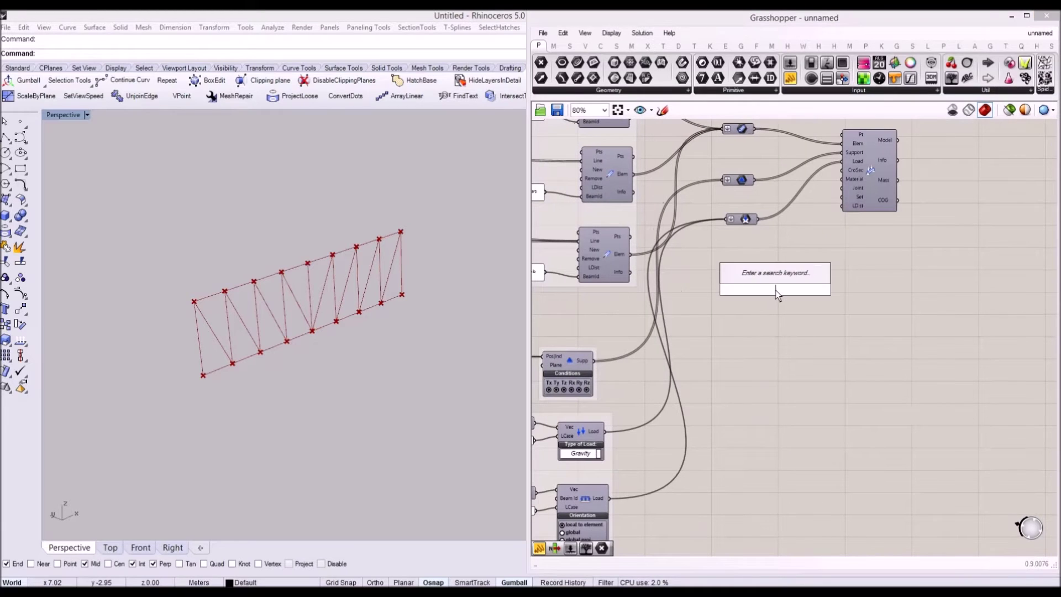
{"action": "type", "text": "crso"}
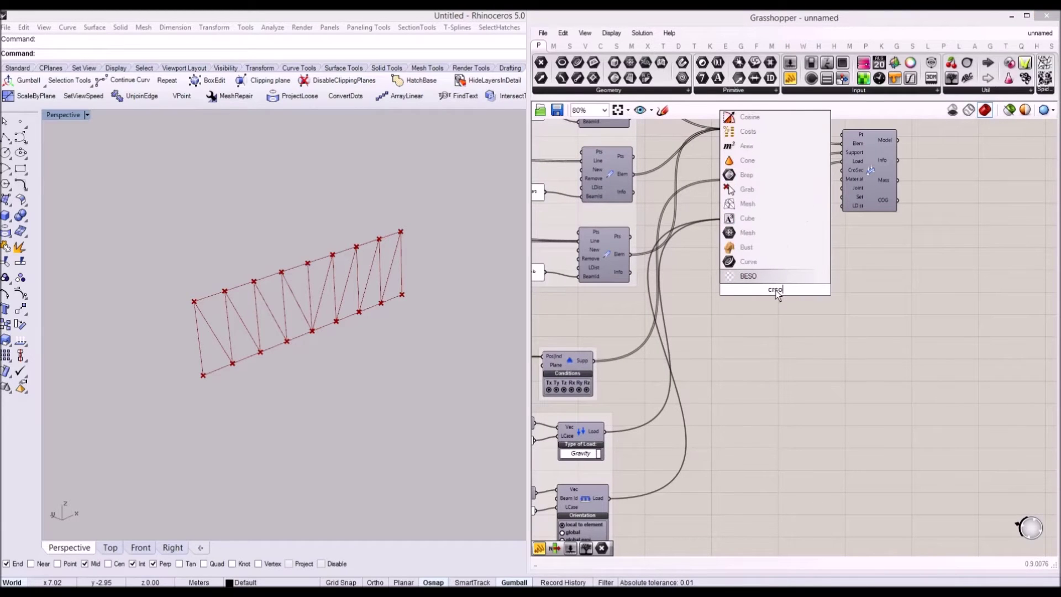
{"action": "key", "text": "BackSpace"}
{"action": "key", "text": "BackSpace"}
{"action": "type", "text": "oss section co"}
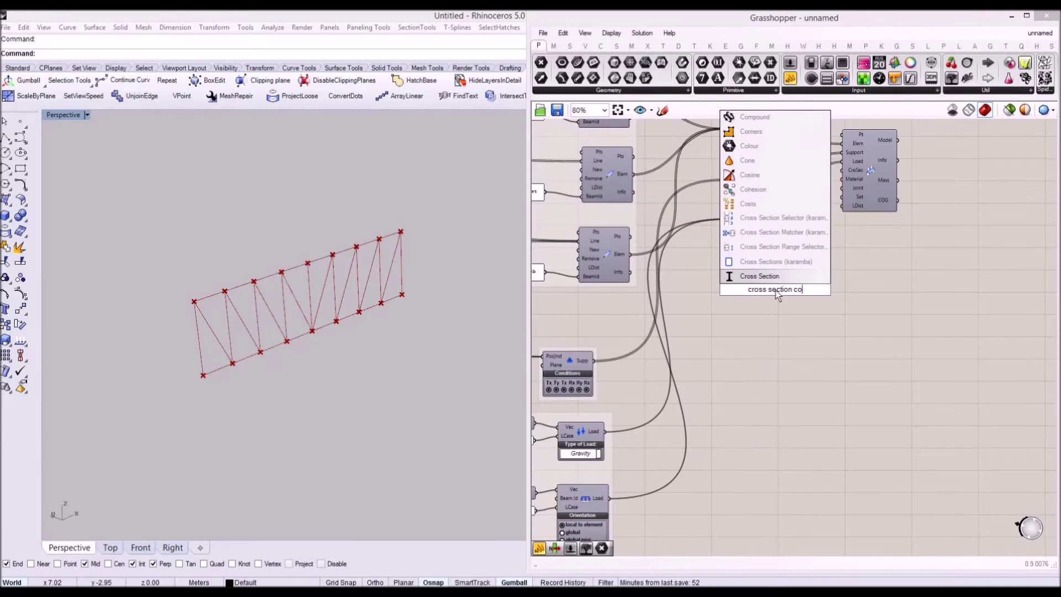
{"action": "left_click", "coordinate": [782, 160]}
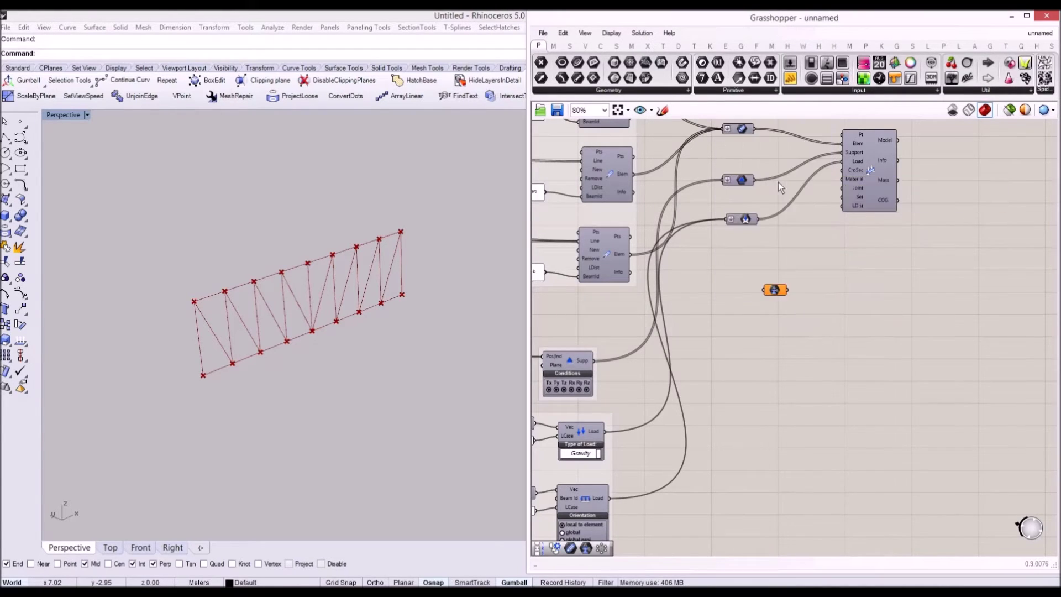
Line the Cross-section parameter up under the Load parameter and flatten it.
{"action": "scroll", "coordinate": [775, 267], "scroll_direction": "up", "scroll_amount": 4}
{"action": "left_click_drag", "start_coordinate": [774, 310], "coordinate": [729, 262]}
{"action": "right_click", "coordinate": [726, 257]}
{"action": "left_click", "coordinate": [765, 343]}
Connect the Cross Section Matcher's CroSec output to the Cross-section parameter and that parameter to the model assembly's CroSec input.
{"action": "scroll", "coordinate": [763, 332], "scroll_direction": "down", "scroll_amount": 6}
{"action": "right_click_drag", "start_coordinate": [764, 331], "coordinate": [752, 254]}
{"action": "scroll", "coordinate": [727, 471], "scroll_direction": "up", "scroll_amount": 1}
{"action": "left_click_drag", "start_coordinate": [717, 463], "coordinate": [732, 179]}
{"action": "scroll", "coordinate": [747, 174], "scroll_direction": "up", "scroll_amount": 5}
{"action": "right_click_drag", "start_coordinate": [745, 203], "coordinate": [719, 350]}
{"action": "left_click_drag", "start_coordinate": [692, 335], "coordinate": [852, 190]}
{"action": "left_click", "coordinate": [894, 209]}
Add a Karamba Cross Section Selector below the UK RHSH range selector.
{"action": "scroll", "coordinate": [898, 215], "scroll_direction": "down", "scroll_amount": 3}
{"action": "scroll", "coordinate": [891, 228], "scroll_direction": "down", "scroll_amount": 4}
{"action": "right_click_drag", "start_coordinate": [883, 241], "coordinate": [898, 202]}
{"action": "scroll", "coordinate": [776, 196], "scroll_direction": "up", "scroll_amount": 1}
{"action": "right_click_drag", "start_coordinate": [755, 531], "coordinate": [721, 381]}
{"action": "scroll", "coordinate": [720, 381], "scroll_direction": "up", "scroll_amount": 2}
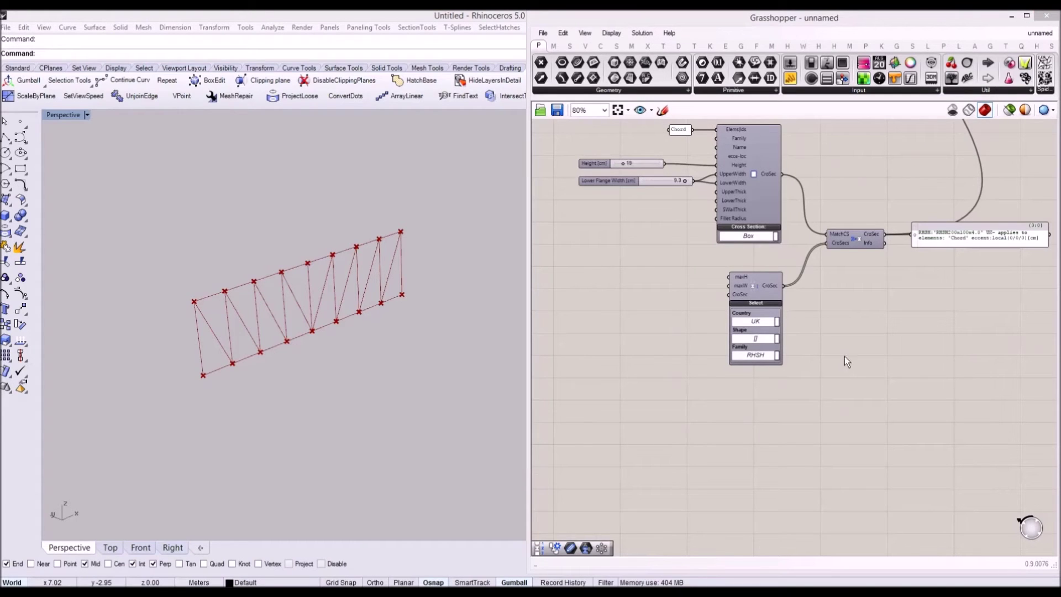
{"action": "right_click_drag", "start_coordinate": [873, 366], "coordinate": [856, 316]}
{"action": "scroll", "coordinate": [798, 299], "scroll_direction": "up", "scroll_amount": 1}
{"action": "right_click_drag", "start_coordinate": [799, 299], "coordinate": [856, 432]}
{"action": "scroll", "coordinate": [772, 368], "scroll_direction": "down", "scroll_amount": 2}
{"action": "right_click_drag", "start_coordinate": [765, 320], "coordinate": [804, 290]}
{"action": "scroll", "coordinate": [784, 407], "scroll_direction": "up", "scroll_amount": 1}
{"action": "scroll", "coordinate": [736, 375], "scroll_direction": "up", "scroll_amount": 1}
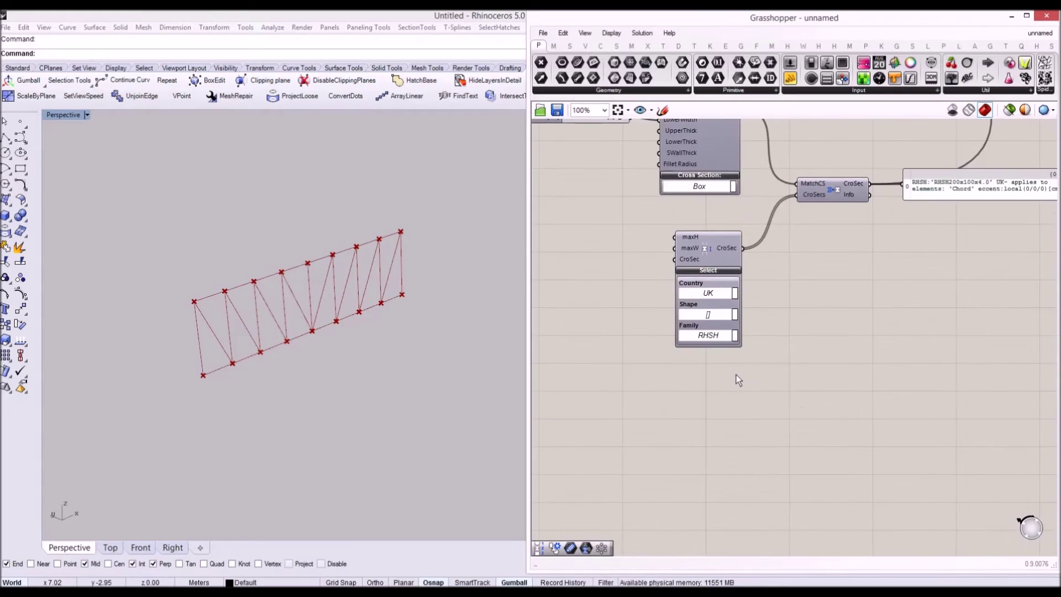
{"action": "double_click", "coordinate": [738, 368]}
{"action": "type", "text": "cross"}
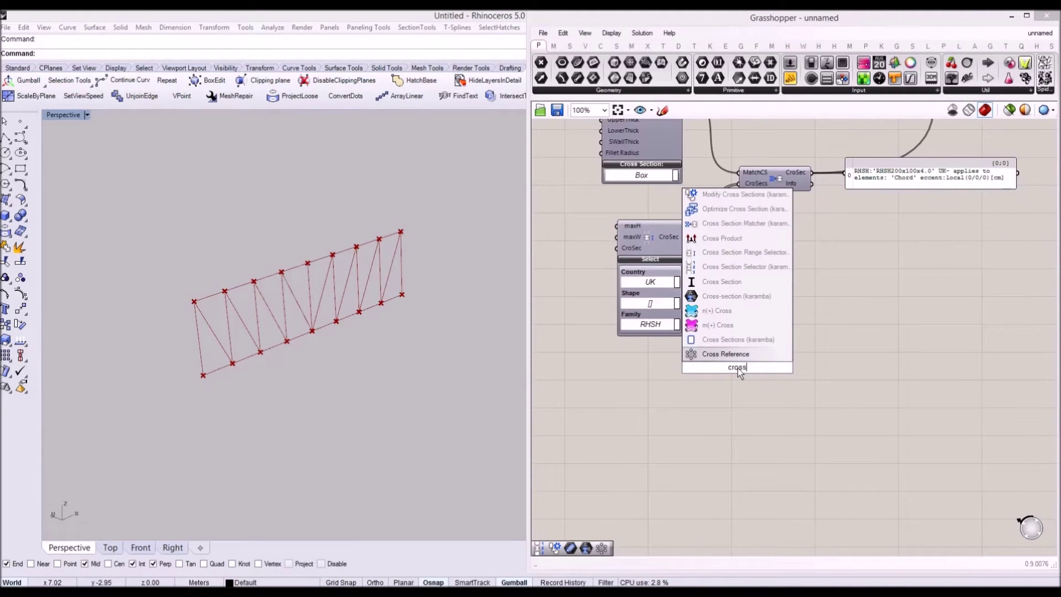
{"action": "left_click", "coordinate": [765, 267]}
{"action": "scroll", "coordinate": [745, 377], "scroll_direction": "up", "scroll_amount": 2}
{"action": "left_click", "coordinate": [745, 376]}
Add a panel containing Post beside the Cross Section Selector.
{"action": "scroll", "coordinate": [794, 370], "scroll_direction": "down", "scroll_amount": 4}
{"action": "right_click_drag", "start_coordinate": [690, 360], "coordinate": [690, 387]}
{"action": "scroll", "coordinate": [691, 386], "scroll_direction": "up", "scroll_amount": 2}
{"action": "double_click", "coordinate": [698, 386]}
{"action": "type", "text": "//post"}
{"action": "key", "text": "Return"}
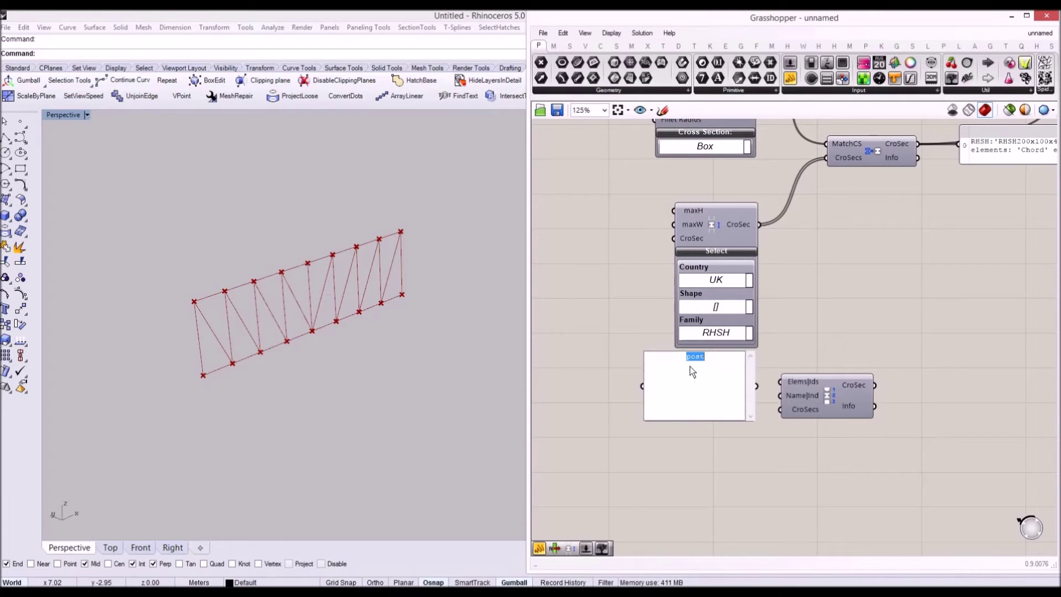
{"action": "key", "text": "Return"}
{"action": "key", "text": "BackSpace"}
{"action": "left_click", "coordinate": [793, 353]}
{"action": "left_click", "coordinate": [751, 412]}
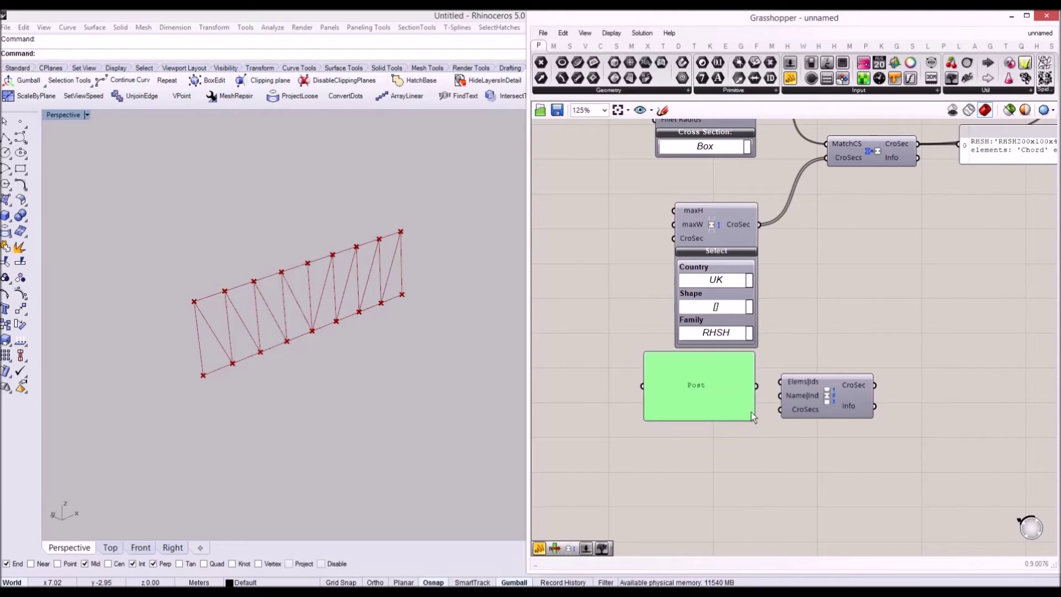
Shrink the Post panel to a single line and connect it to the Cross Section Selector's Elems|Ids input.
{"action": "left_click_drag", "start_coordinate": [755, 419], "coordinate": [803, 386]}
{"action": "scroll", "coordinate": [696, 361], "scroll_direction": "up", "scroll_amount": 1}
{"action": "left_click", "coordinate": [858, 403]}
{"action": "right_click_drag", "start_coordinate": [730, 427], "coordinate": [760, 401]}
{"action": "right_click_drag", "start_coordinate": [830, 338], "coordinate": [709, 403]}
{"action": "scroll", "coordinate": [788, 333], "scroll_direction": "down", "scroll_amount": 1}
Add a Read Cross Section Table from File component and place it well to the left of the Cross Section Selector.
{"action": "left_click", "coordinate": [784, 319]}
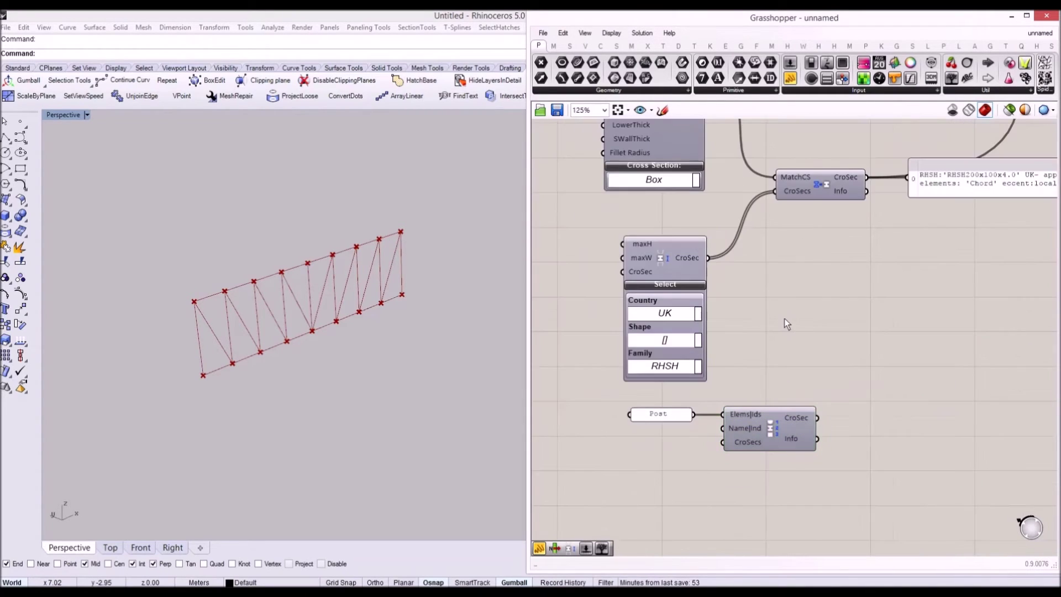
{"action": "double_click", "coordinate": [785, 321]}
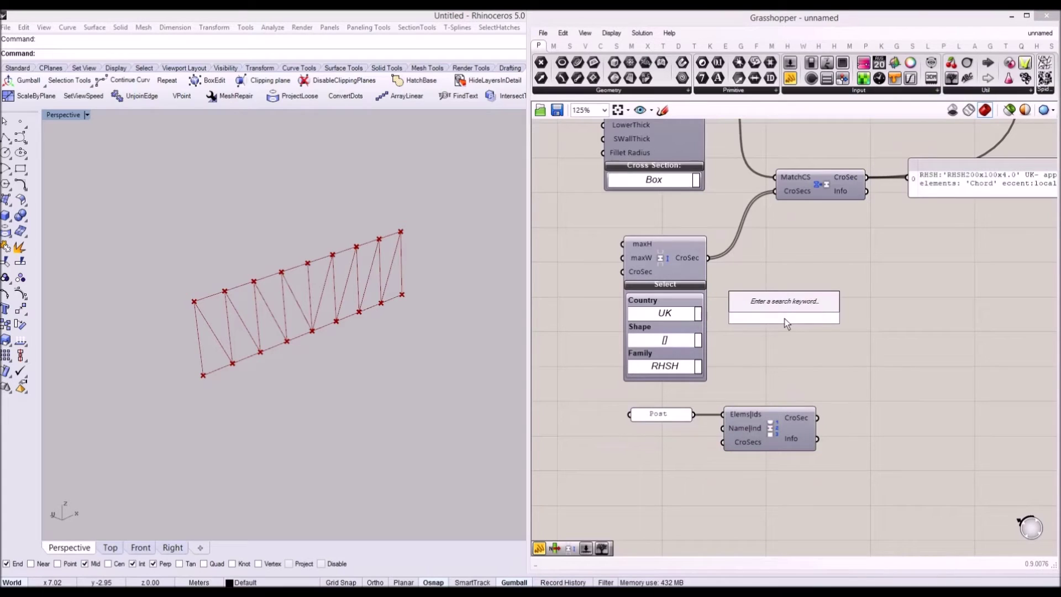
{"action": "type", "text": "read cr"}
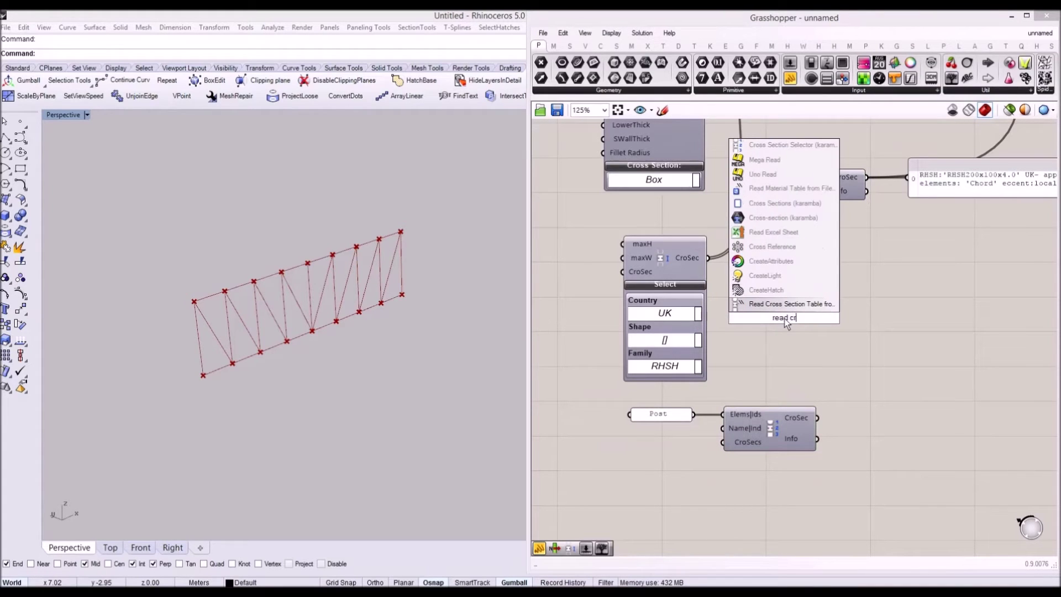
{"action": "key", "text": "Return"}
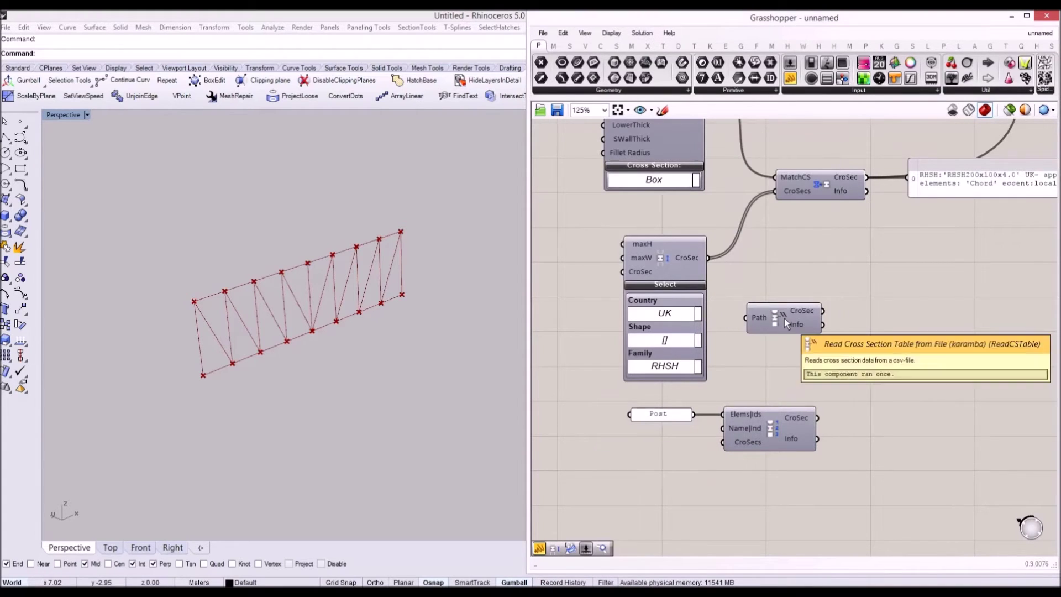
{"action": "scroll", "coordinate": [815, 345], "scroll_direction": "down", "scroll_amount": 3}
{"action": "left_click_drag", "start_coordinate": [843, 309], "coordinate": [699, 375]}
{"action": "scroll", "coordinate": [699, 374], "scroll_direction": "up", "scroll_amount": 3}
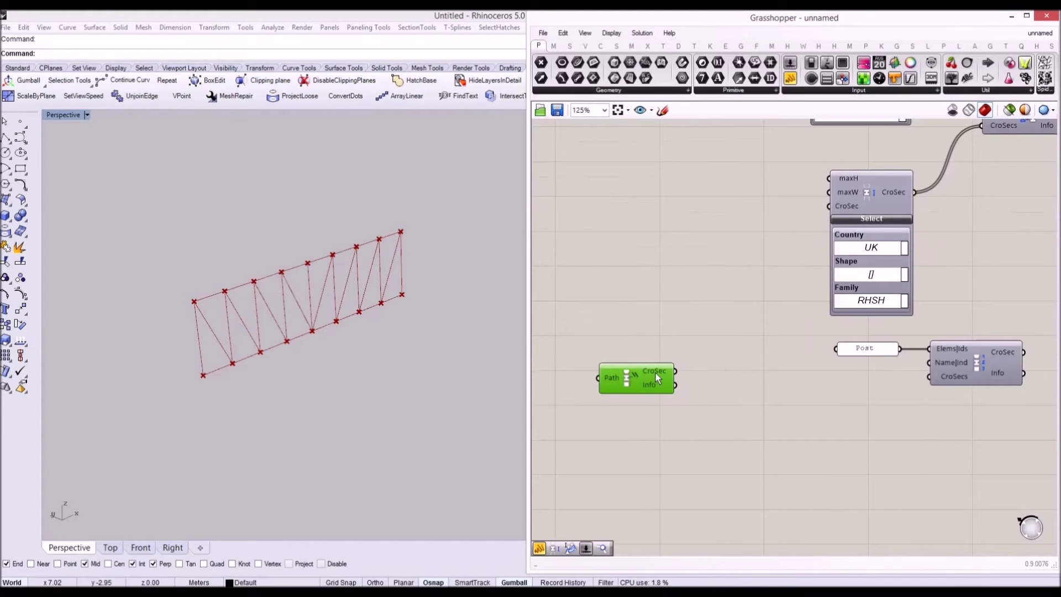
Add a panel beside the cross section table reader and connect it to the reader's CroSec output.
{"action": "double_click", "coordinate": [729, 370]}
{"action": "type", "text": "//"}
{"action": "key", "text": "Return"}
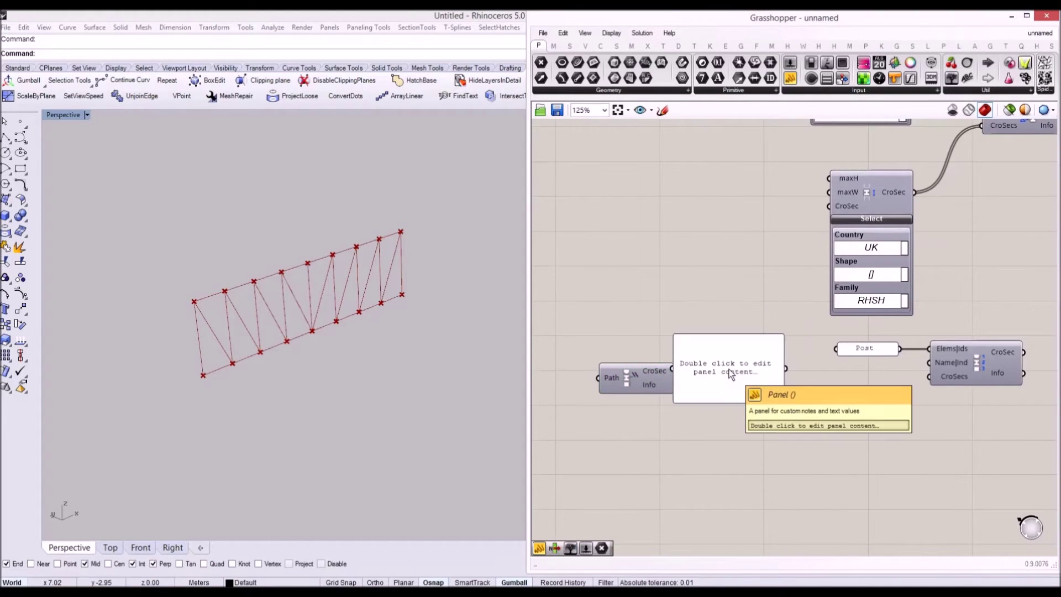
{"action": "left_click_drag", "start_coordinate": [730, 371], "coordinate": [778, 382]}
{"action": "left_click_drag", "start_coordinate": [646, 381], "coordinate": [610, 383]}
{"action": "left_click_drag", "start_coordinate": [760, 383], "coordinate": [721, 373]}
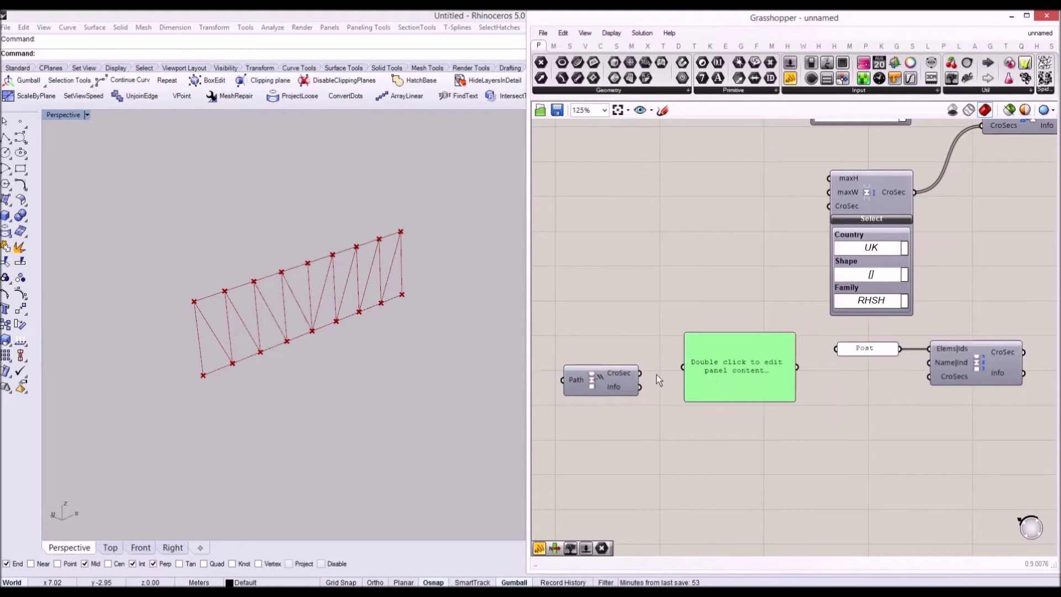
{"action": "left_click_drag", "start_coordinate": [642, 375], "coordinate": [684, 367]}
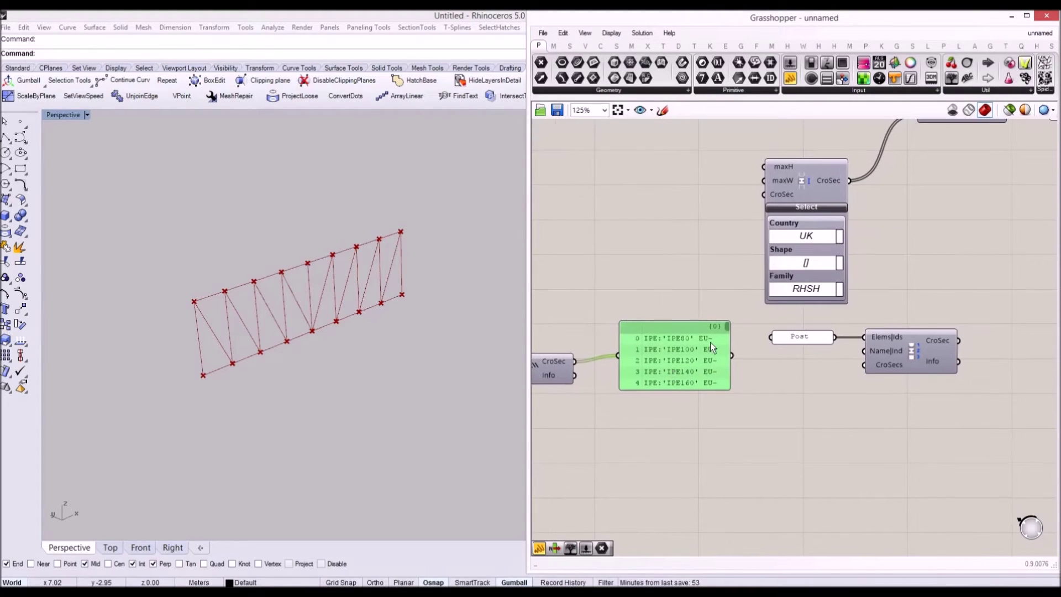
Look through the cross sections and index numbers listed from the table.
{"action": "left_click_drag", "start_coordinate": [728, 329], "coordinate": [720, 389]}
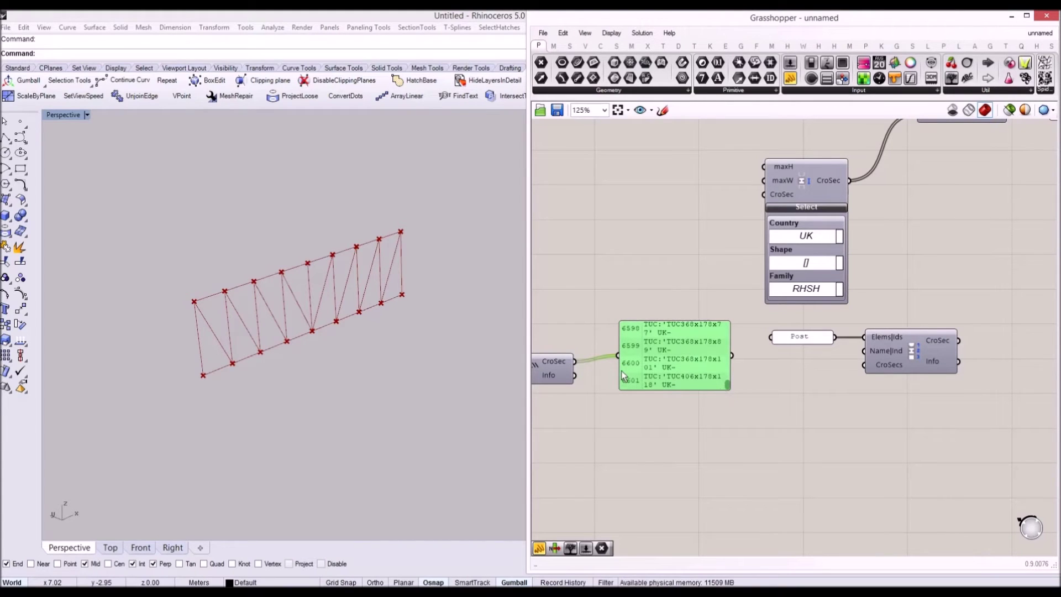
{"action": "scroll", "coordinate": [629, 373], "scroll_direction": "up", "scroll_amount": 2}
{"action": "scroll", "coordinate": [629, 372], "scroll_direction": "up", "scroll_amount": 1}
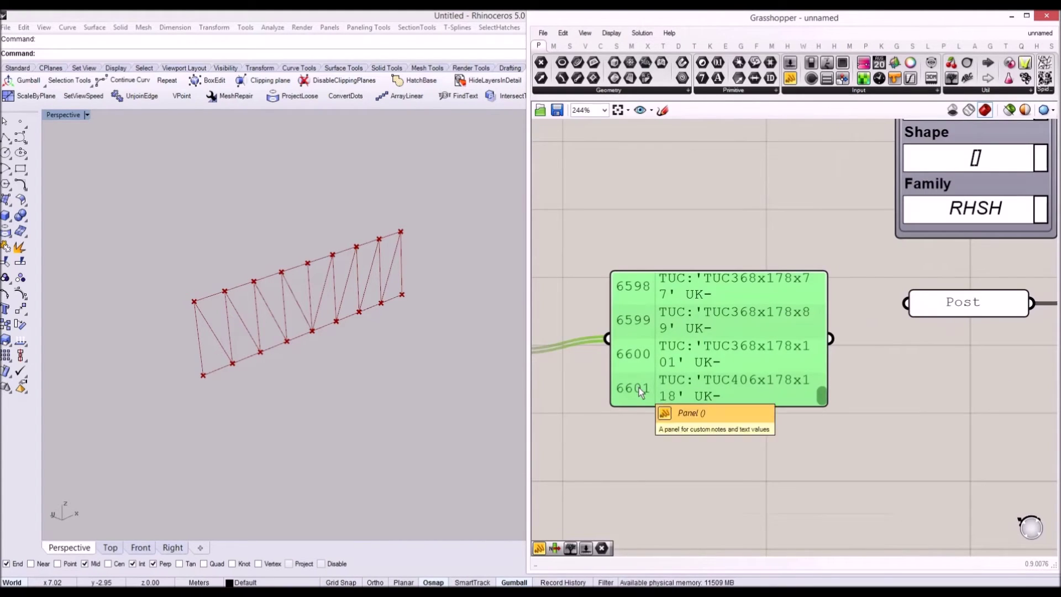
{"action": "left_click_drag", "start_coordinate": [821, 395], "coordinate": [824, 326]}
{"action": "scroll", "coordinate": [824, 326], "scroll_direction": "down", "scroll_amount": 3}
{"action": "scroll", "coordinate": [812, 332], "scroll_direction": "up", "scroll_amount": 2}
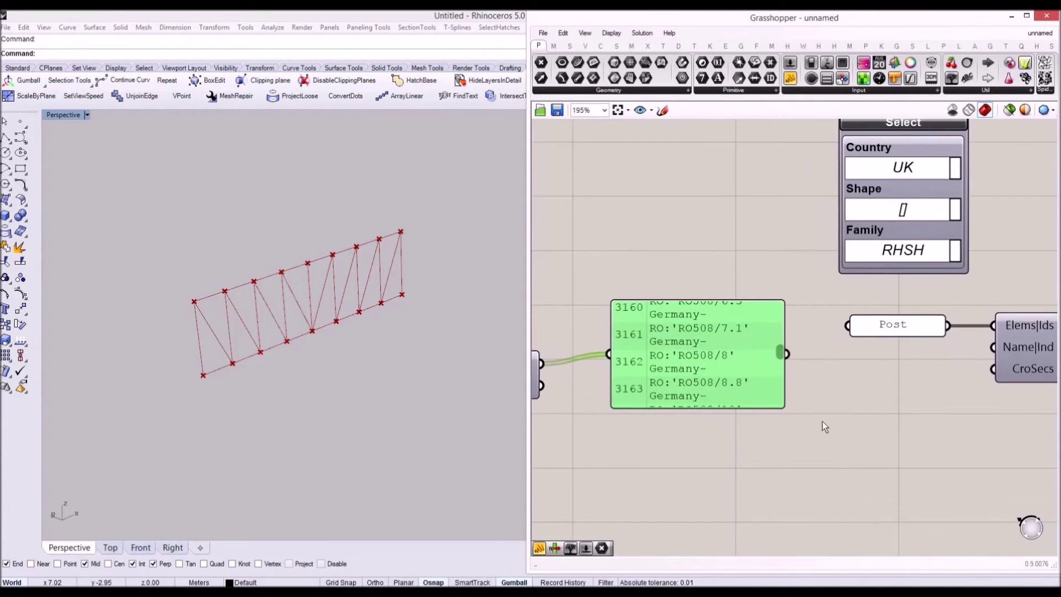
Widen the cross section list panel so each entry fits on one line and move it clear of the Post panel.
{"action": "left_click_drag", "start_coordinate": [785, 408], "coordinate": [871, 420]}
{"action": "scroll", "coordinate": [659, 371], "scroll_direction": "up", "scroll_amount": 1}
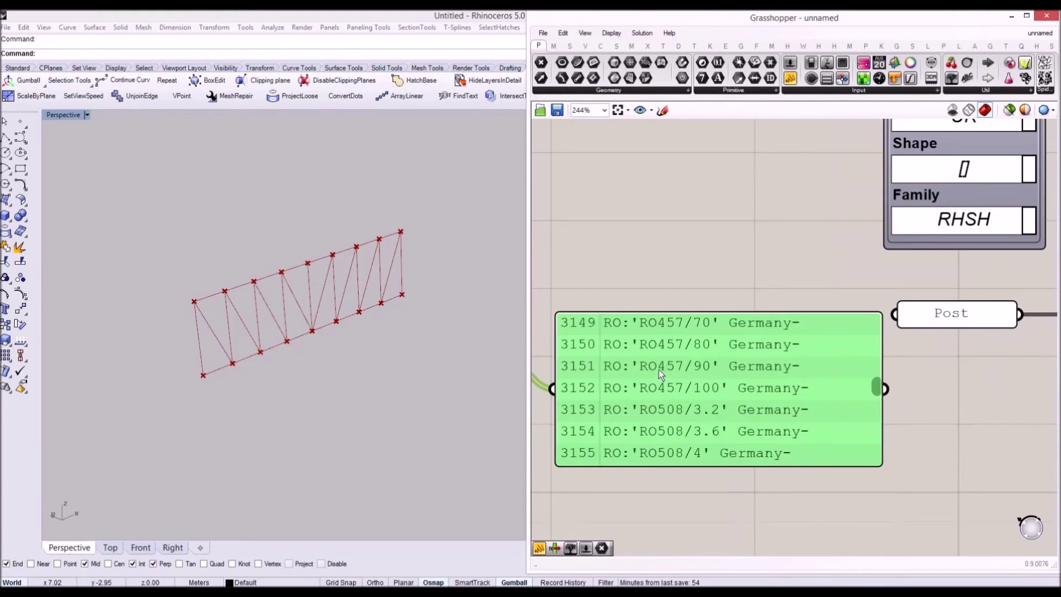
{"action": "left_click_drag", "start_coordinate": [670, 350], "coordinate": [714, 354]}
{"action": "scroll", "coordinate": [709, 357], "scroll_direction": "down", "scroll_amount": 3}
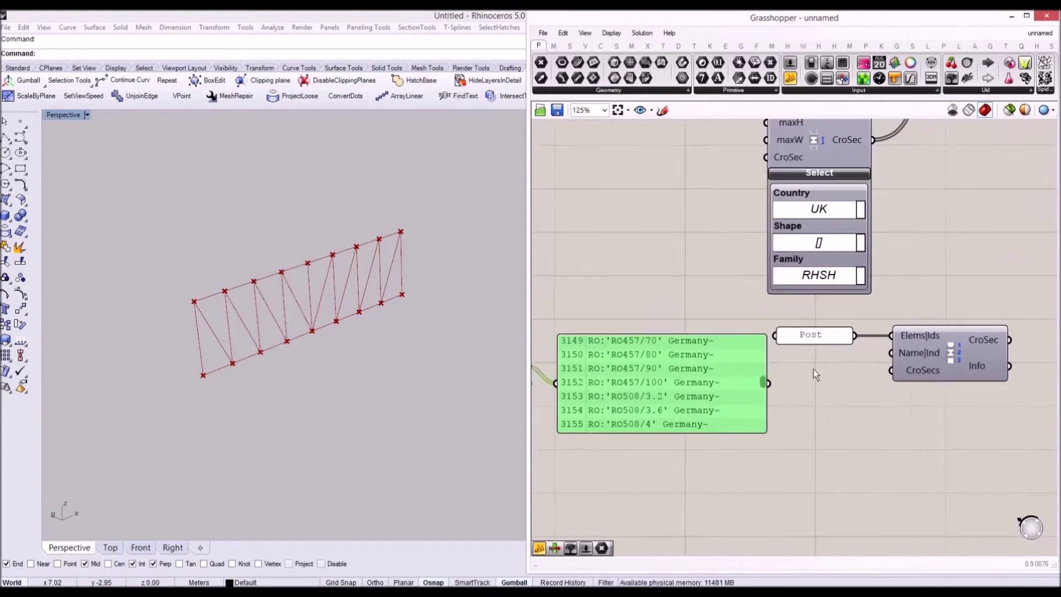
{"action": "left_click_drag", "start_coordinate": [603, 350], "coordinate": [634, 356]}
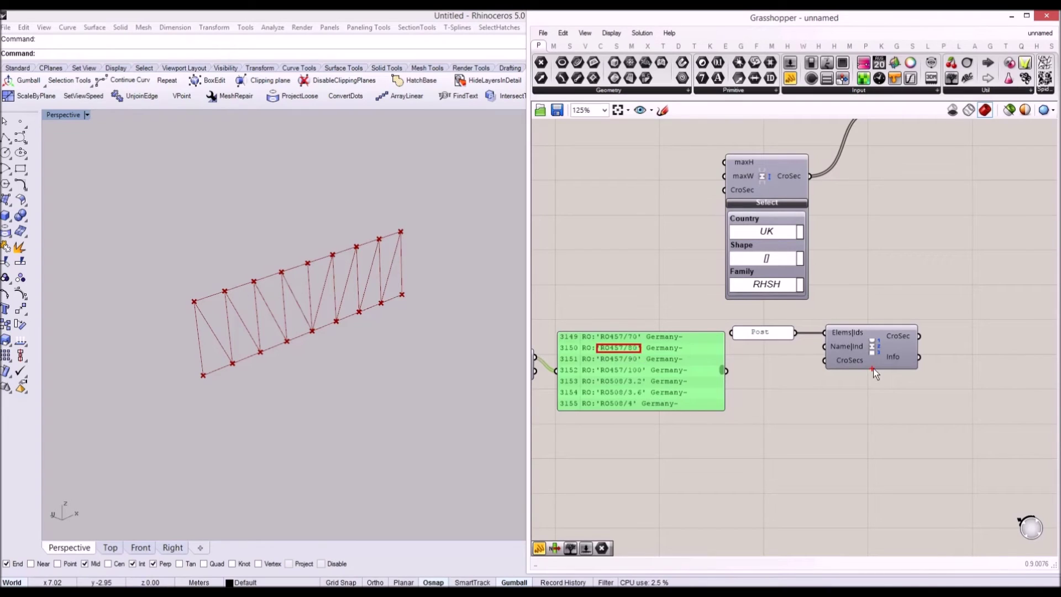
{"action": "right_click_drag", "start_coordinate": [787, 367], "coordinate": [769, 366]}
{"action": "left_click_drag", "start_coordinate": [648, 365], "coordinate": [606, 368]}
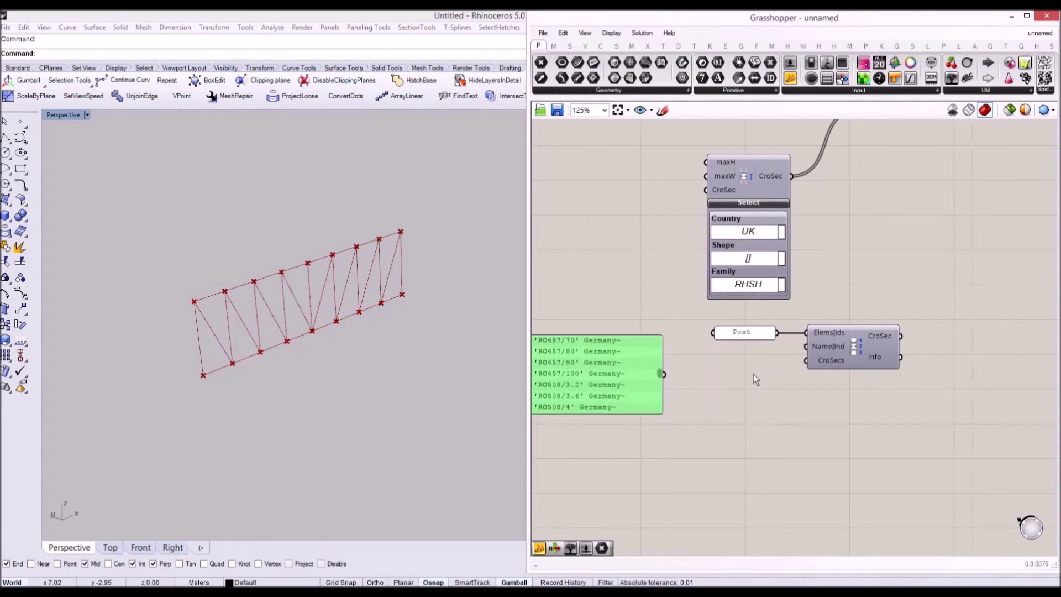
Add a panel containing CHSH114.3x3.0, shrink it and connect it to the Cross Section Selector's Name|Ind input.
{"action": "double_click", "coordinate": [774, 374]}
{"action": "type", "text": "//"}
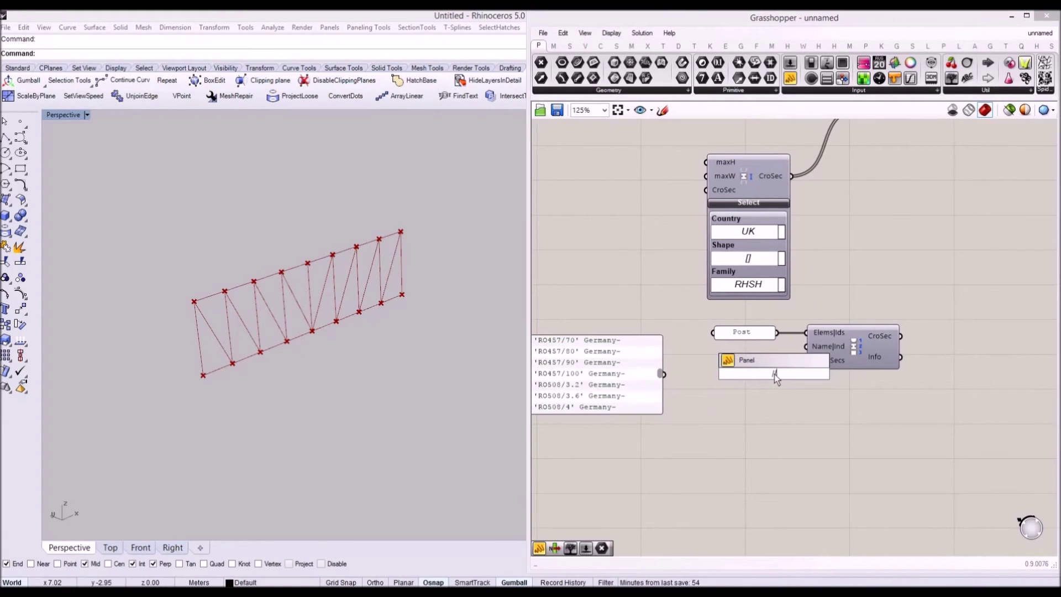
{"action": "type", "text": "CHSH114.3x3.0"}
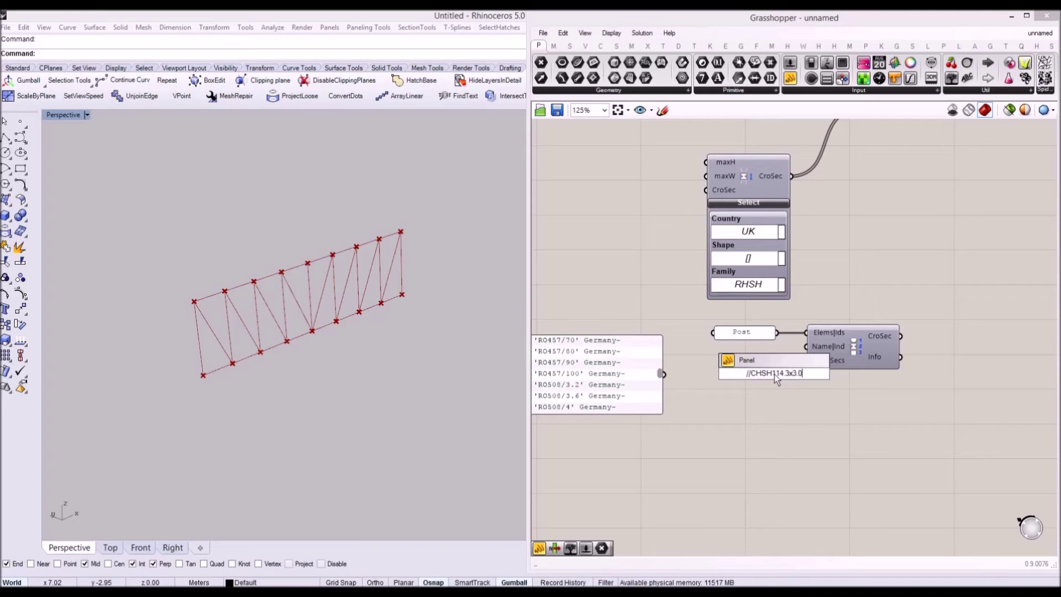
{"action": "key", "text": "Return"}
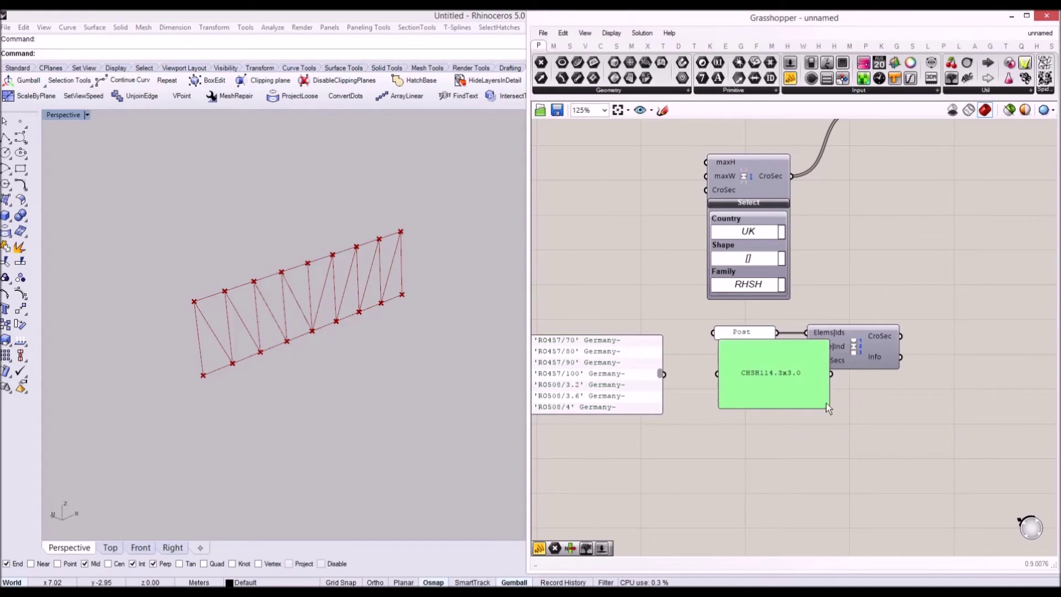
{"action": "left_click_drag", "start_coordinate": [828, 409], "coordinate": [817, 348]}
{"action": "right_click_drag", "start_coordinate": [948, 338], "coordinate": [875, 344]}
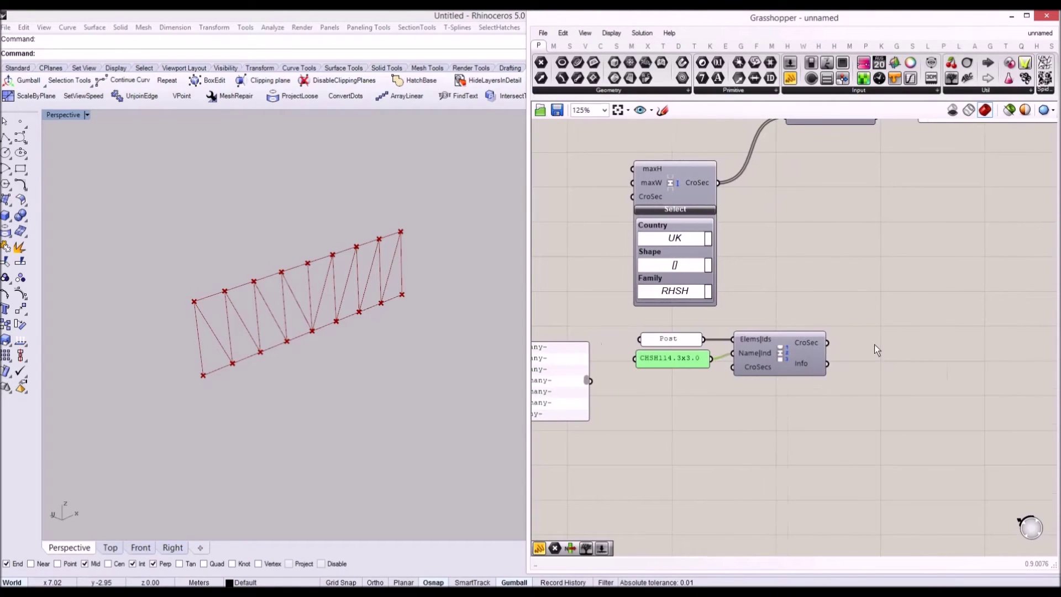
Inspect the Cross Section Selector's CroSec output in a temporary panel and delete that panel.
{"action": "double_click", "coordinate": [874, 344]}
{"action": "type", "text": "panel"}
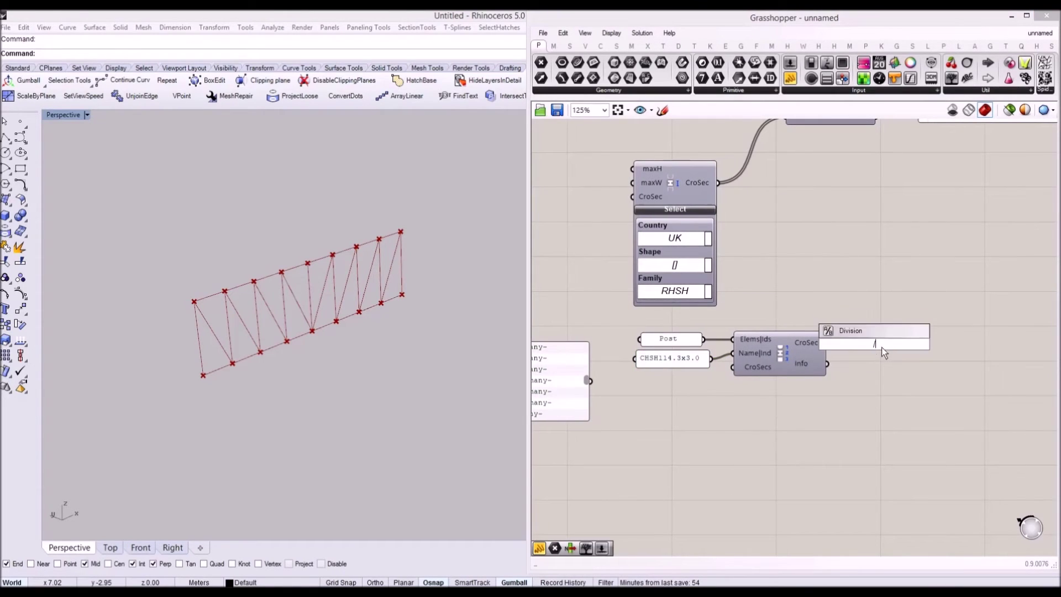
{"action": "key", "text": "Return"}
{"action": "left_click_drag", "start_coordinate": [828, 343], "coordinate": [891, 345]}
{"action": "right_click_drag", "start_coordinate": [993, 374], "coordinate": [934, 373]}
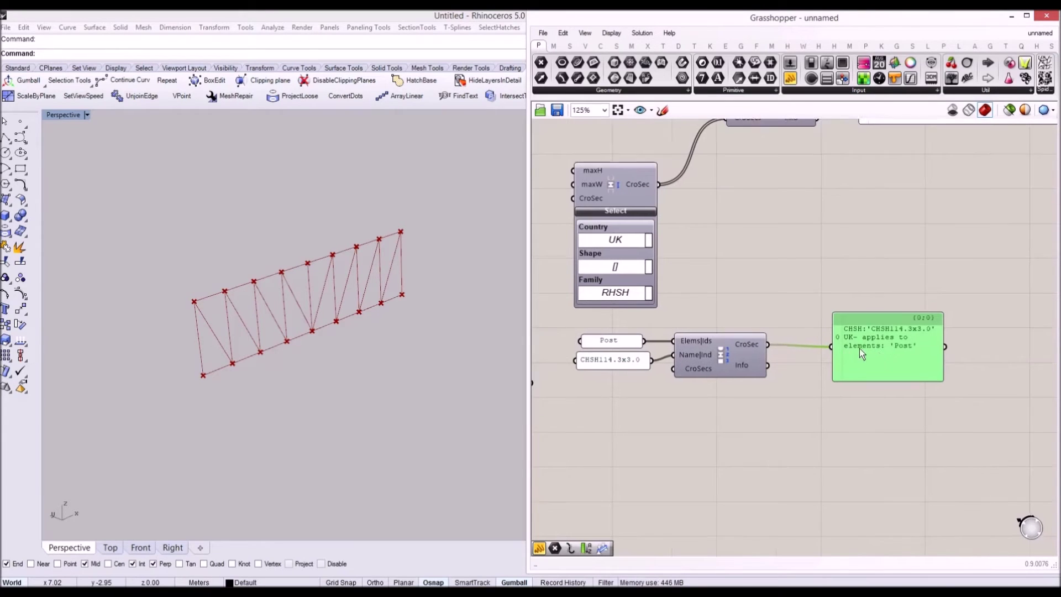
{"action": "left_click_drag", "start_coordinate": [903, 350], "coordinate": [861, 354]}
{"action": "scroll", "coordinate": [861, 353], "scroll_direction": "down", "scroll_amount": 3}
{"action": "scroll", "coordinate": [826, 363], "scroll_direction": "up", "scroll_amount": 3}
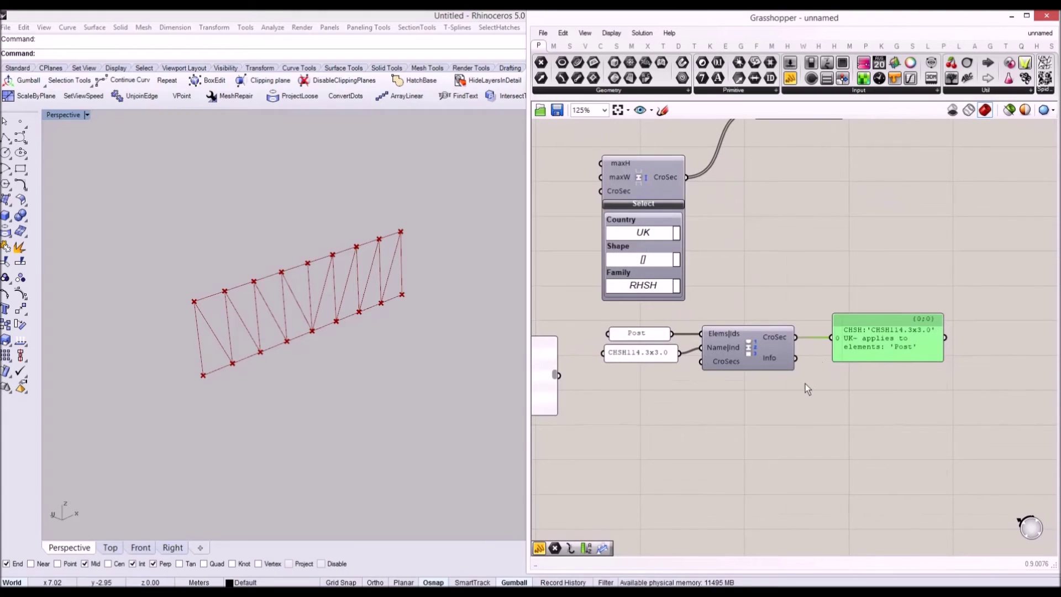
{"action": "key", "text": "Delete"}
Duplicate the Cross Section Selector with its two input panels and place the copy directly below the original.
{"action": "left_click_drag", "start_coordinate": [704, 351], "coordinate": [645, 319]}
{"action": "key", "text": "ctrl+c"}
{"action": "key", "text": "ctrl+v"}
{"action": "left_click_drag", "start_coordinate": [748, 353], "coordinate": [747, 414]}
{"action": "left_click", "coordinate": [764, 387]}
Change the copied Post panel's text to Web.
{"action": "double_click", "coordinate": [653, 400]}
{"action": "type", "text": "Weld"}
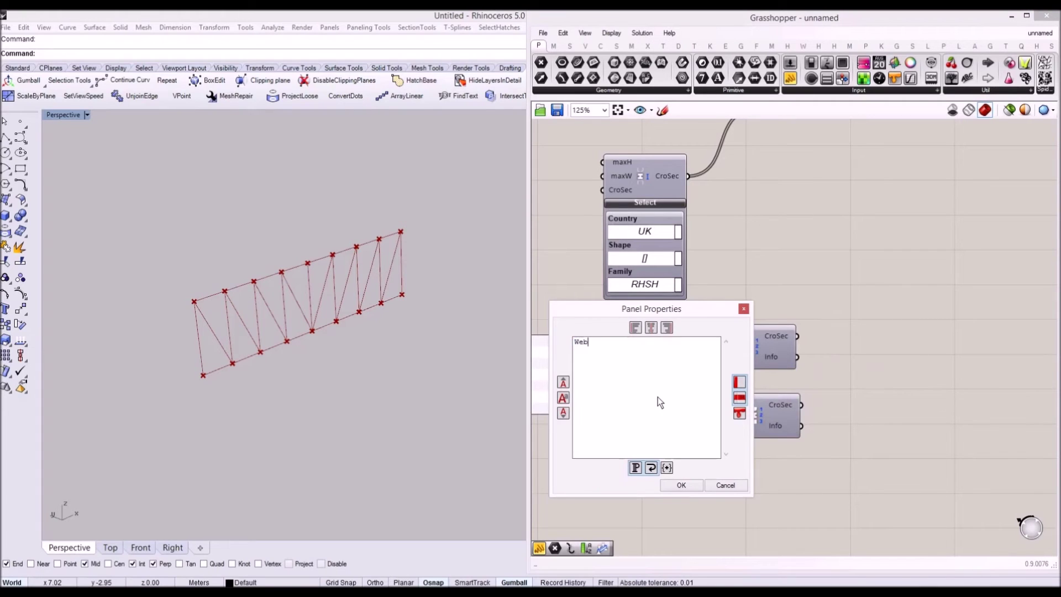
{"action": "left_click", "coordinate": [681, 485]}
Compare the cross section element identifiers with the Chord, Post and Web panels feeding the beam components.
{"action": "scroll", "coordinate": [721, 361], "scroll_direction": "down", "scroll_amount": 4}
{"action": "right_click_drag", "start_coordinate": [644, 136], "coordinate": [678, 359]}
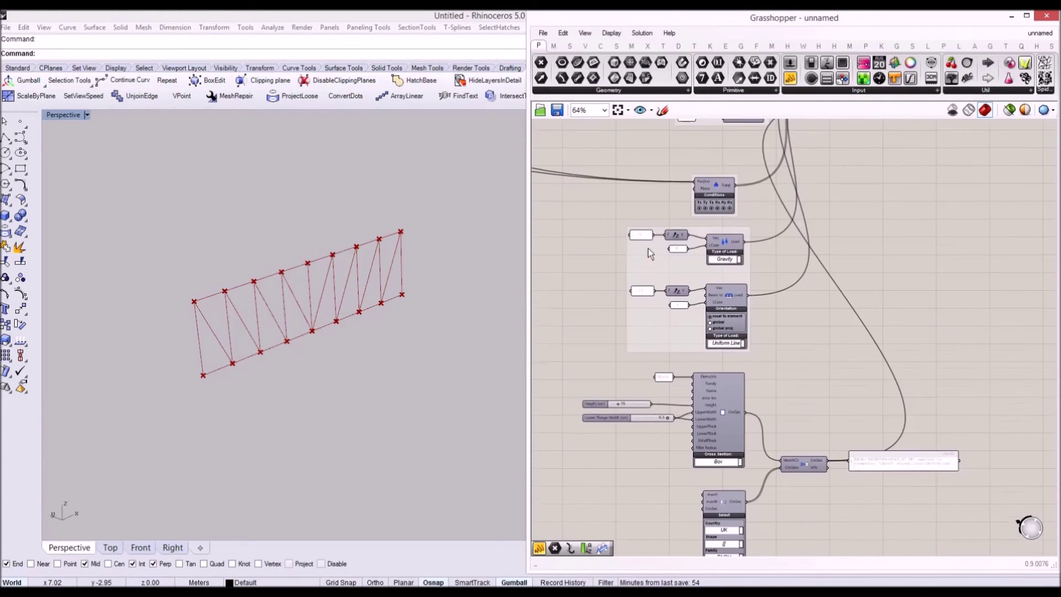
{"action": "right_click_drag", "start_coordinate": [645, 184], "coordinate": [636, 283]}
{"action": "scroll", "coordinate": [636, 283], "scroll_direction": "down", "scroll_amount": 2}
{"action": "right_click_drag", "start_coordinate": [676, 506], "coordinate": [686, 452]}
{"action": "scroll", "coordinate": [686, 453], "scroll_direction": "up", "scroll_amount": 4}
{"action": "scroll", "coordinate": [686, 451], "scroll_direction": "up", "scroll_amount": 1}
{"action": "right_click_drag", "start_coordinate": [740, 522], "coordinate": [686, 343]}
{"action": "scroll", "coordinate": [744, 267], "scroll_direction": "down", "scroll_amount": 2}
{"action": "right_click_drag", "start_coordinate": [744, 268], "coordinate": [671, 247]}
{"action": "scroll", "coordinate": [671, 247], "scroll_direction": "up", "scroll_amount": 3}
{"action": "left_click_drag", "start_coordinate": [654, 236], "coordinate": [673, 256]}
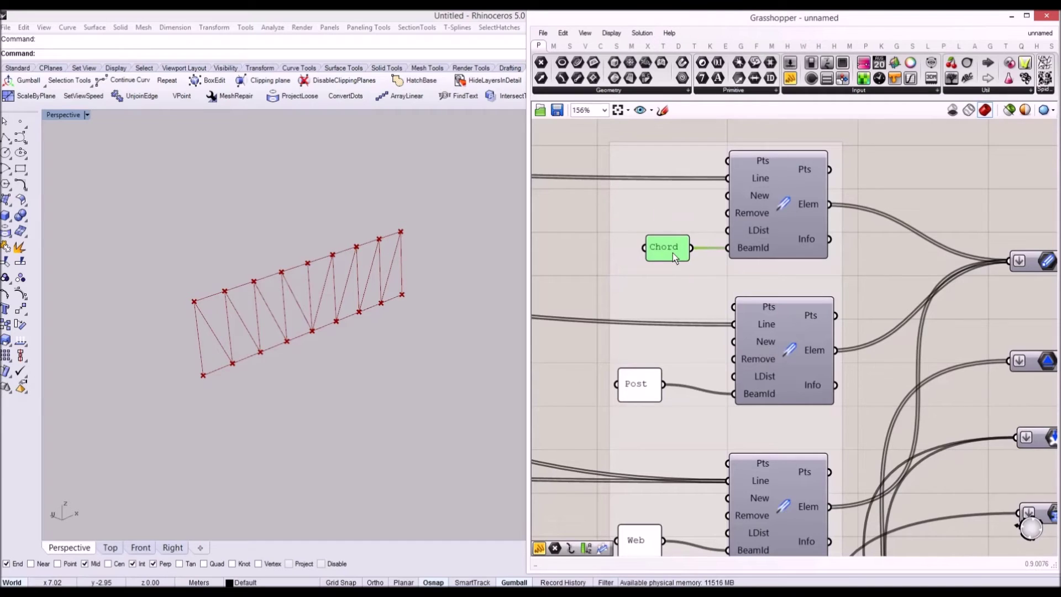
{"action": "right_click_drag", "start_coordinate": [655, 247], "coordinate": [634, 143]}
{"action": "scroll", "coordinate": [661, 287], "scroll_direction": "down", "scroll_amount": 8}
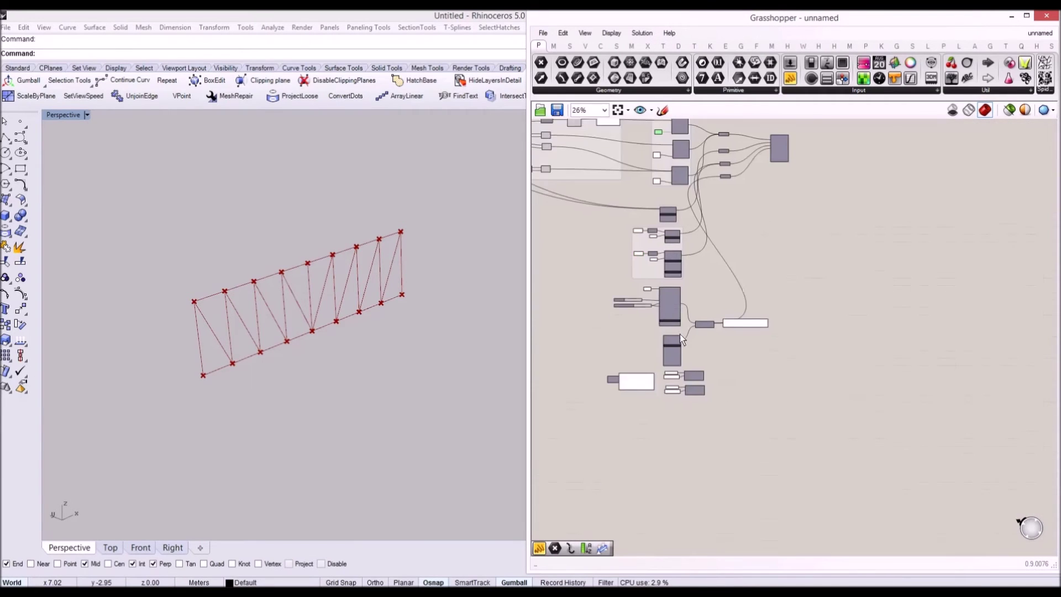
Change the Web selector's section name panel to CHSH88.9x3.
{"action": "scroll", "coordinate": [680, 334], "scroll_direction": "up", "scroll_amount": 10}
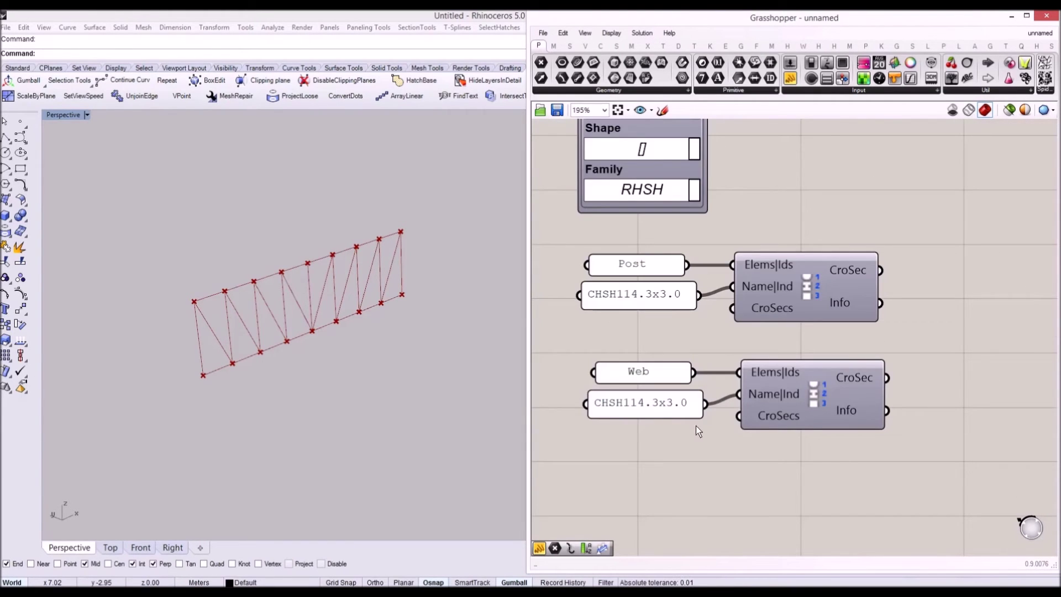
{"action": "double_click", "coordinate": [637, 409]}
{"action": "left_click_drag", "start_coordinate": [576, 352], "coordinate": [591, 354]}
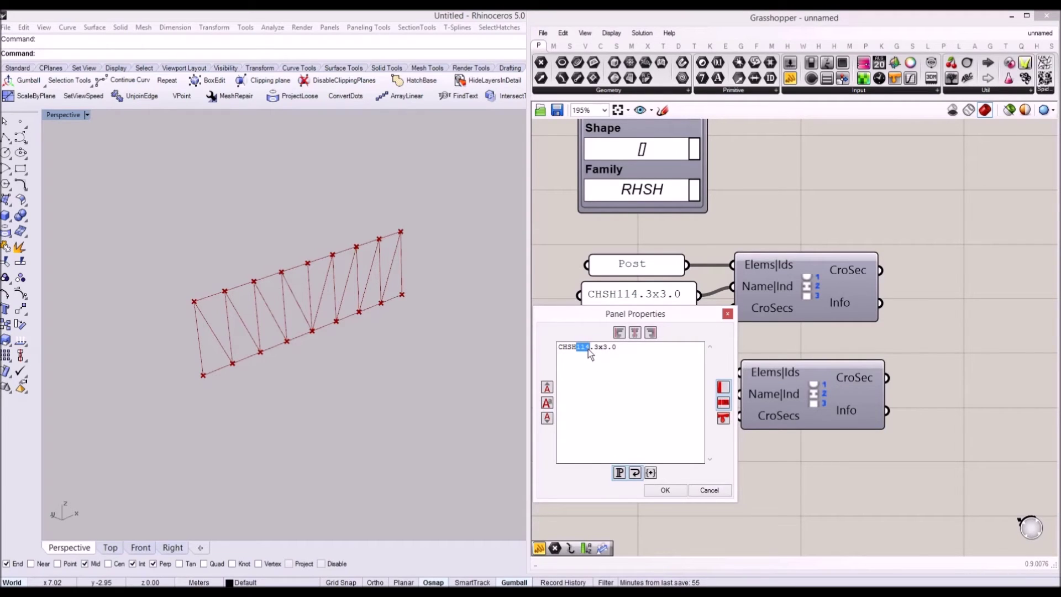
{"action": "type", "text": "88."}
{"action": "key", "text": "BackSpace"}
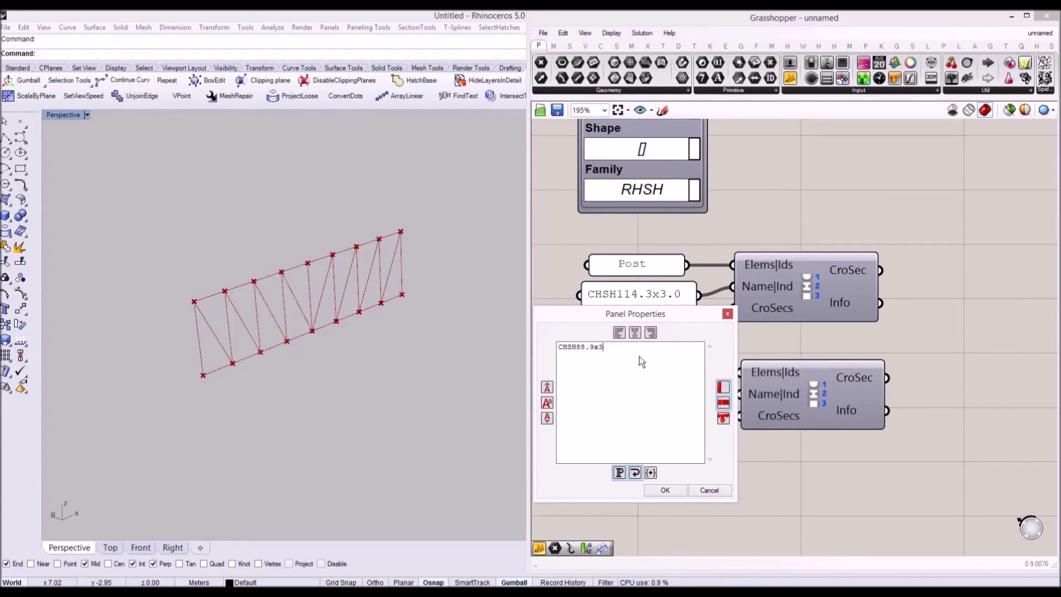
{"action": "left_click", "coordinate": [678, 491]}
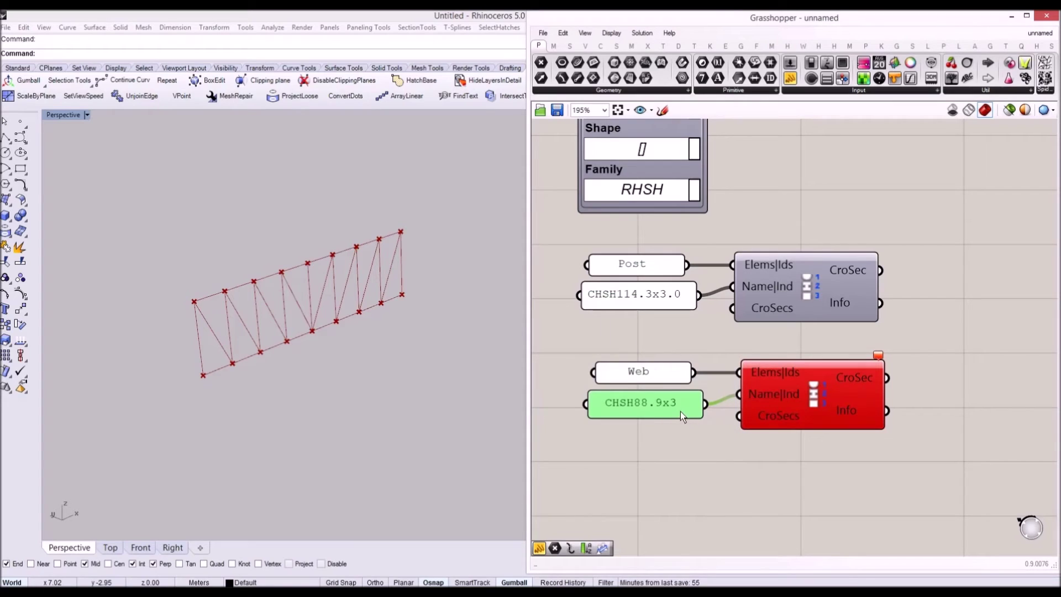
Read the Web selector's error message and correct its section name panel to CHSH88.9x6.3.
{"action": "left_click", "coordinate": [879, 357]}
{"action": "mouse_move", "coordinate": [879, 357]}
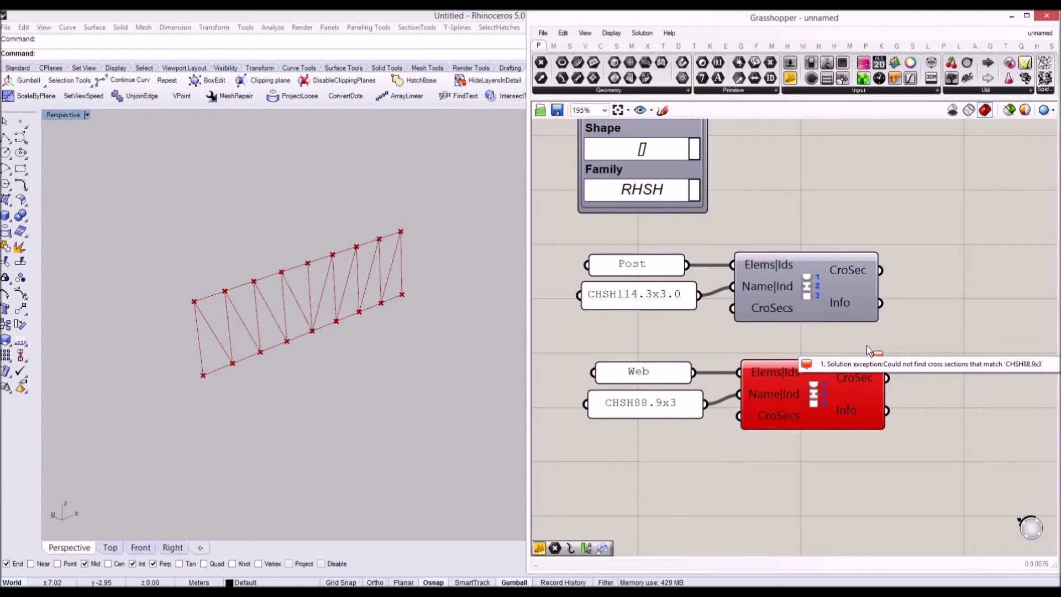
{"action": "right_click_drag", "start_coordinate": [815, 337], "coordinate": [763, 319]}
{"action": "left_click", "coordinate": [621, 384]}
{"action": "double_click", "coordinate": [621, 385]}
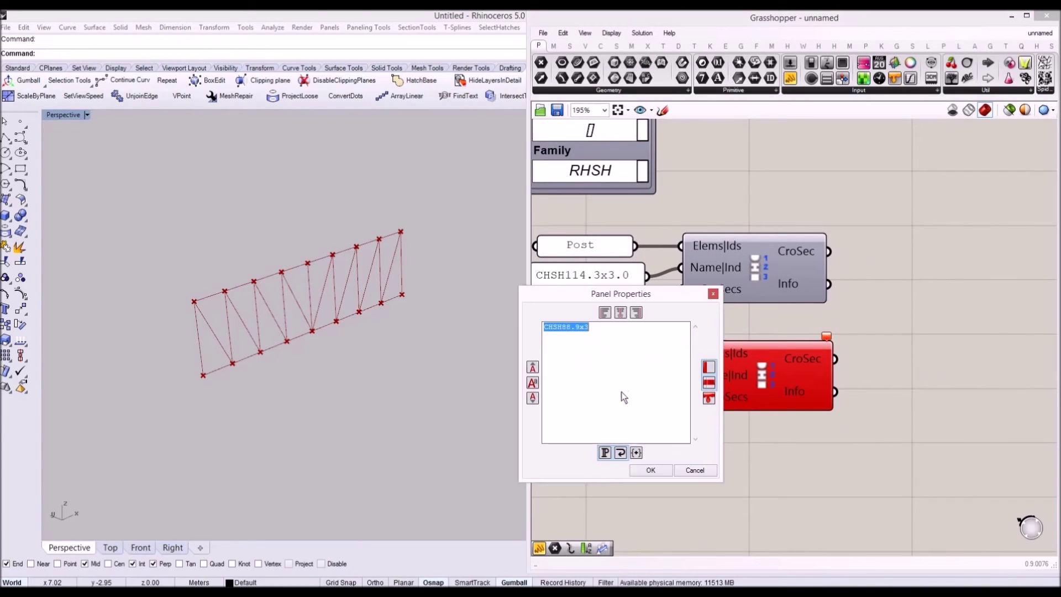
{"action": "left_click", "coordinate": [583, 363]}
{"action": "left_click", "coordinate": [562, 329]}
{"action": "left_click", "coordinate": [570, 336]}
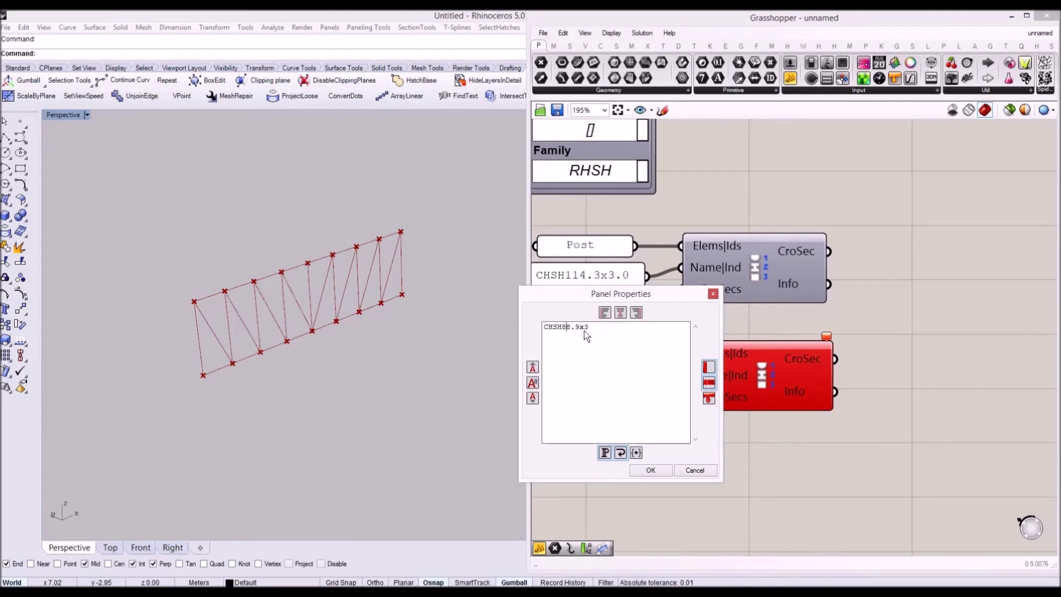
{"action": "left_click", "coordinate": [586, 329]}
{"action": "left_click", "coordinate": [651, 471]}
Delete the cross section table reader and its attached list panel beside the Post and Web selectors.
{"action": "left_click", "coordinate": [742, 425]}
{"action": "scroll", "coordinate": [718, 409], "scroll_direction": "down", "scroll_amount": 5}
{"action": "left_click_drag", "start_coordinate": [754, 423], "coordinate": [590, 318]}
{"action": "scroll", "coordinate": [702, 333], "scroll_direction": "down", "scroll_amount": 2}
{"action": "right_click_drag", "start_coordinate": [684, 340], "coordinate": [828, 330]}
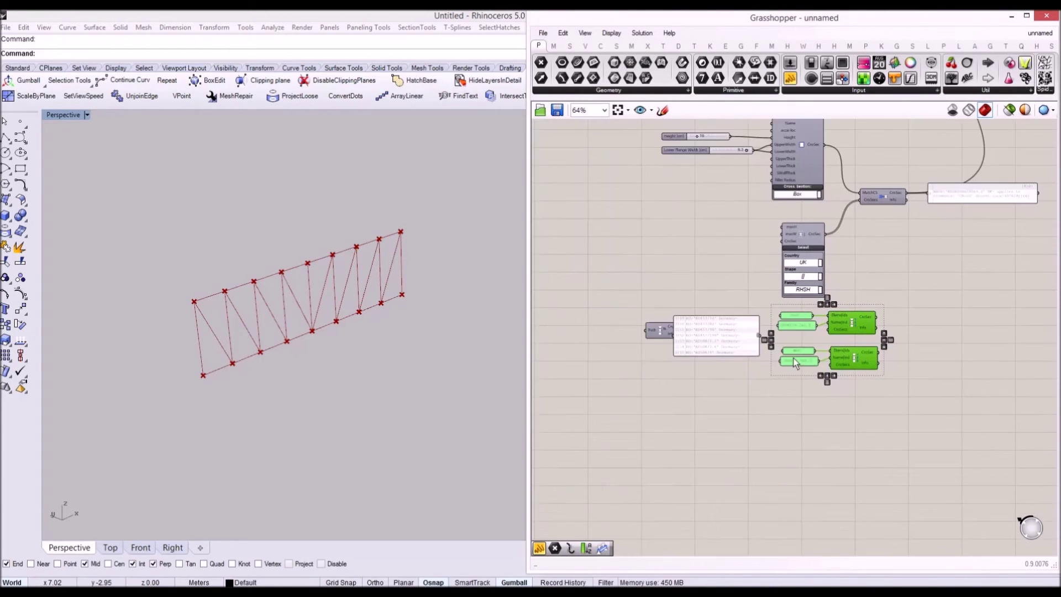
{"action": "left_click", "coordinate": [727, 381]}
{"action": "left_click", "coordinate": [667, 330]}
{"action": "scroll", "coordinate": [710, 336], "scroll_direction": "up", "scroll_amount": 3}
{"action": "left_click_drag", "start_coordinate": [710, 336], "coordinate": [713, 321]}
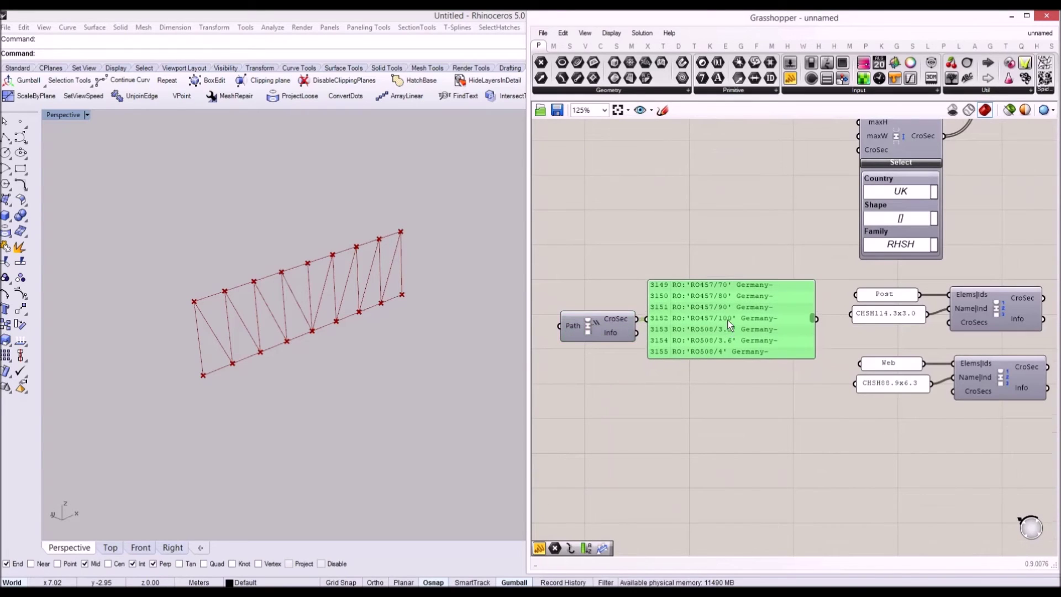
{"action": "left_click_drag", "start_coordinate": [756, 401], "coordinate": [534, 230]}
{"action": "scroll", "coordinate": [584, 259], "scroll_direction": "down", "scroll_amount": 3}
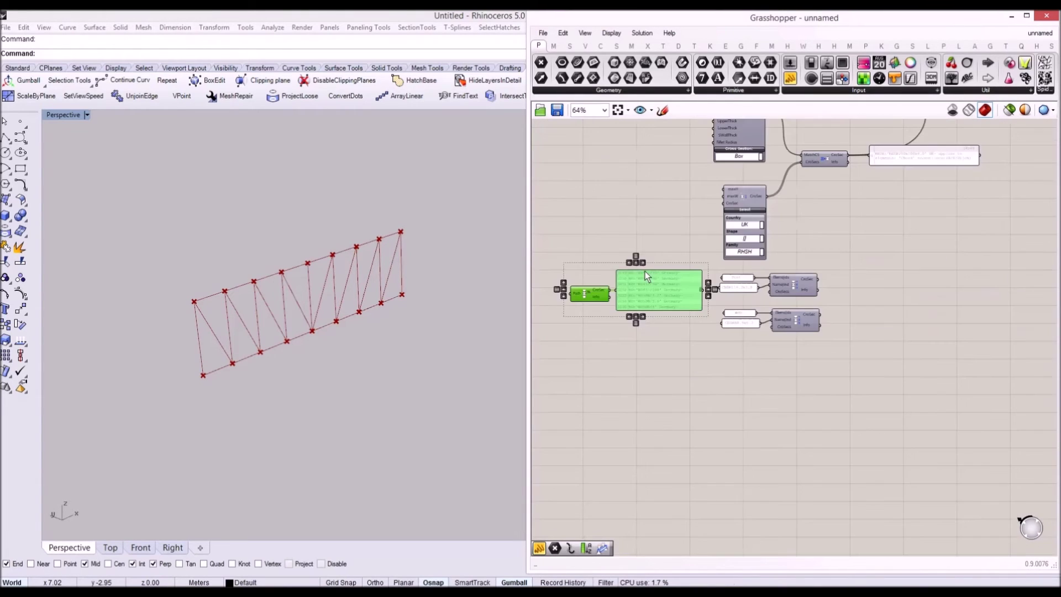
{"action": "key", "text": "Delete"}
{"action": "scroll", "coordinate": [756, 372], "scroll_direction": "down", "scroll_amount": 4}
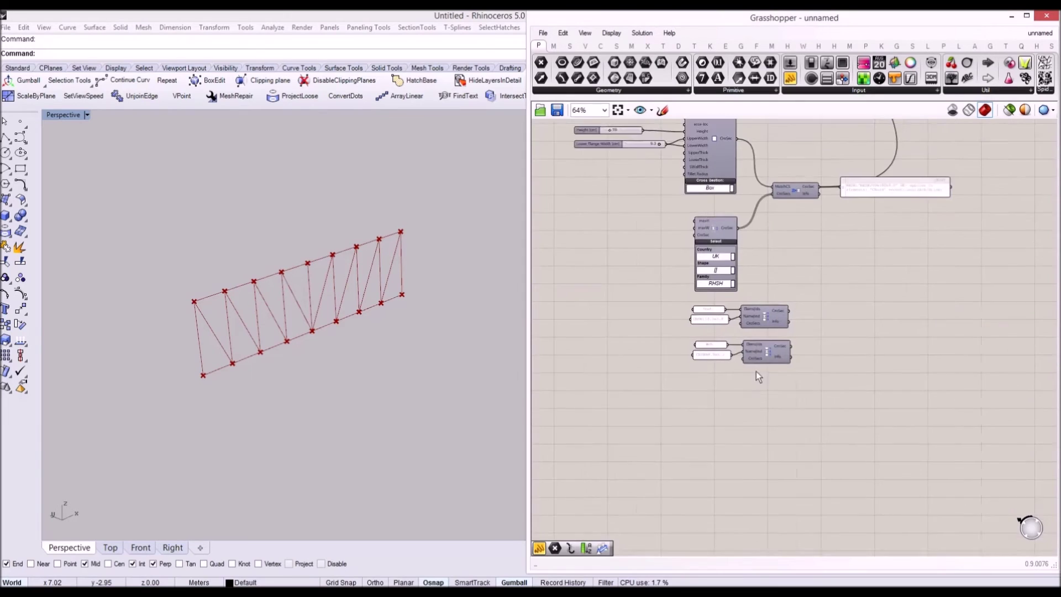
Connect the CroSec outputs of the Post and Web selectors to the shared cross section parameter, keeping the Chord connection.
{"action": "scroll", "coordinate": [768, 362], "scroll_direction": "up", "scroll_amount": 3}
{"action": "right_click_drag", "start_coordinate": [734, 384], "coordinate": [690, 433]}
{"action": "left_click_drag", "start_coordinate": [693, 458], "coordinate": [748, 23]}
{"action": "scroll", "coordinate": [708, 230], "scroll_direction": "down", "scroll_amount": 4}
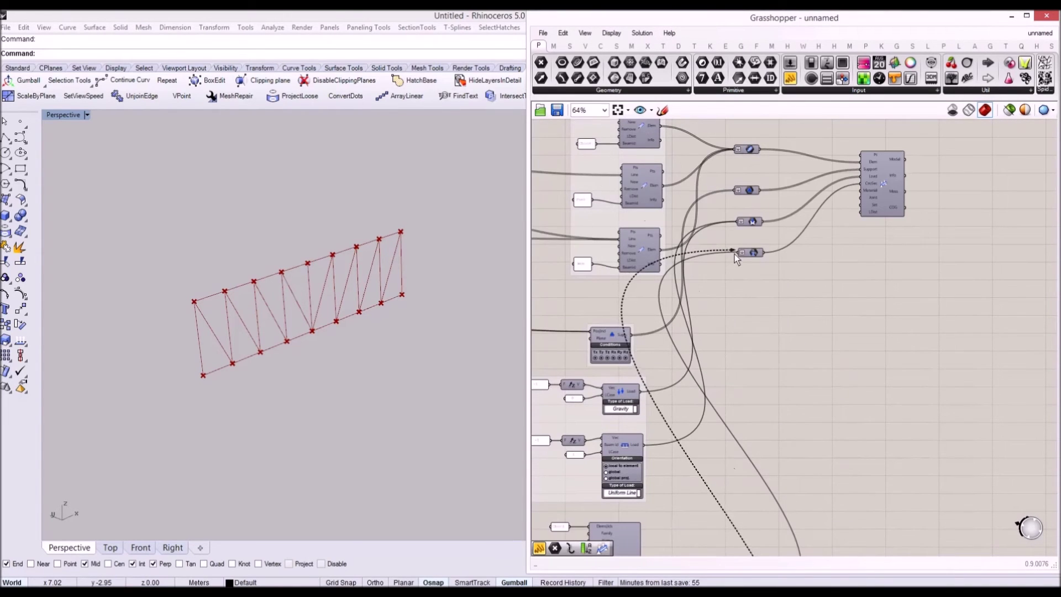
{"action": "scroll", "coordinate": [747, 243], "scroll_direction": "down", "scroll_amount": 2}
{"action": "scroll", "coordinate": [708, 378], "scroll_direction": "up", "scroll_amount": 3}
{"action": "left_click_drag", "start_coordinate": [703, 406], "coordinate": [730, 231]}
Move the four element, support, load and cross section parameters closer to the Assemble Model component.
{"action": "left_click_drag", "start_coordinate": [740, 296], "coordinate": [762, 296]}
{"action": "scroll", "coordinate": [760, 295], "scroll_direction": "up", "scroll_amount": 4}
{"action": "scroll", "coordinate": [757, 290], "scroll_direction": "down", "scroll_amount": 2}
{"action": "left_click_drag", "start_coordinate": [722, 355], "coordinate": [658, 169]}
{"action": "left_click", "coordinate": [669, 205]}
{"action": "left_click_drag", "start_coordinate": [674, 220], "coordinate": [698, 211]}
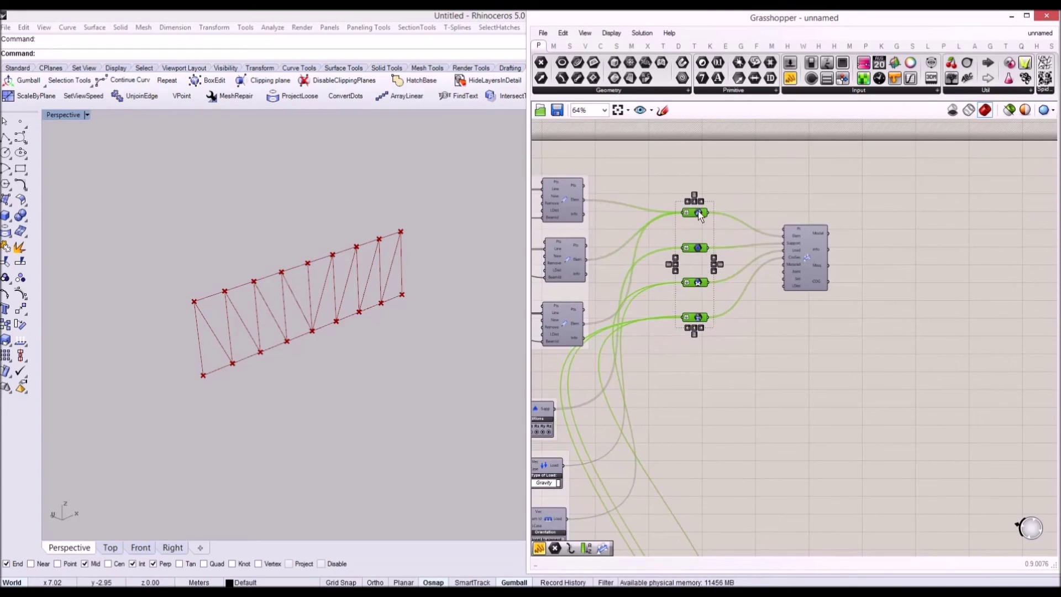
{"action": "left_click", "coordinate": [613, 182]}
Review the truss geometry group, the beam component group and the support component feeding the assembly.
{"action": "scroll", "coordinate": [610, 181], "scroll_direction": "down", "scroll_amount": 5}
{"action": "right_click_drag", "start_coordinate": [545, 179], "coordinate": [785, 233]}
{"action": "scroll", "coordinate": [721, 169], "scroll_direction": "down", "scroll_amount": 1}
{"action": "left_click_drag", "start_coordinate": [695, 229], "coordinate": [686, 237]}
{"action": "scroll", "coordinate": [687, 237], "scroll_direction": "up", "scroll_amount": 5}
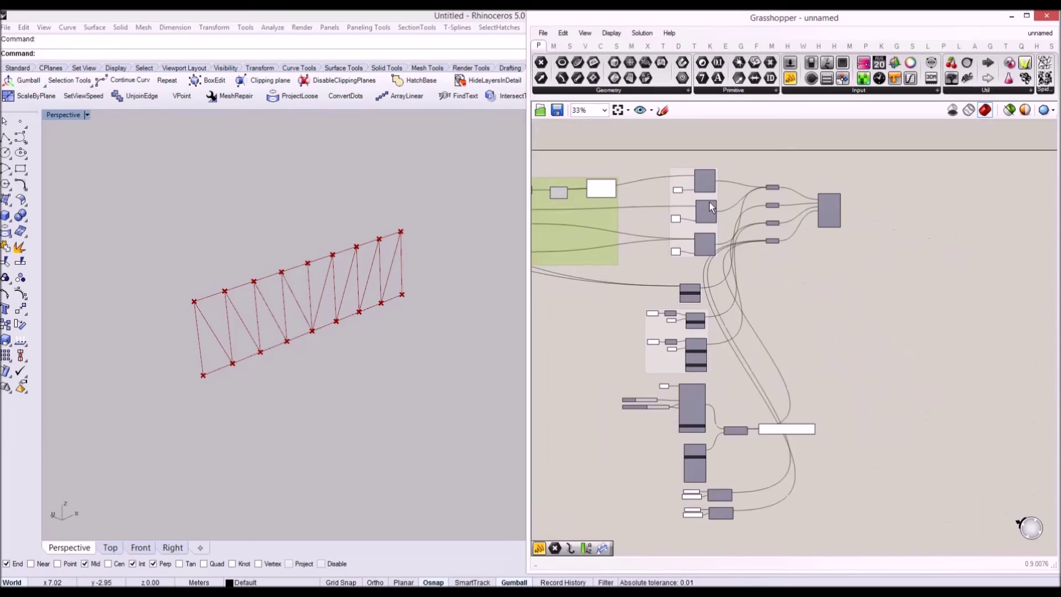
{"action": "scroll", "coordinate": [631, 180], "scroll_direction": "down", "scroll_amount": 3}
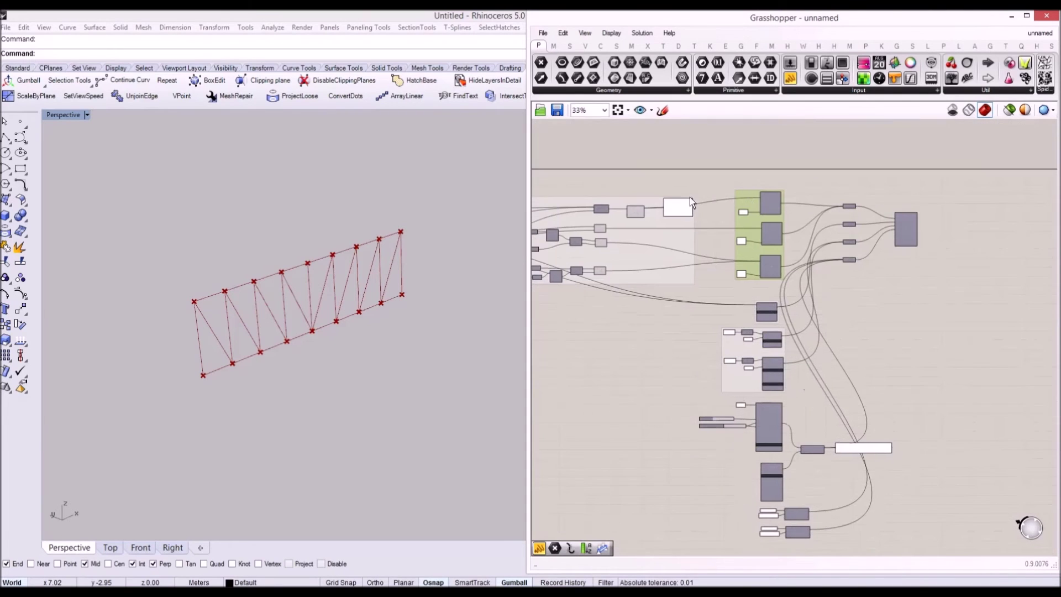
{"action": "scroll", "coordinate": [779, 212], "scroll_direction": "up", "scroll_amount": 5}
{"action": "right_click_drag", "start_coordinate": [802, 408], "coordinate": [739, 212]}
{"action": "scroll", "coordinate": [739, 213], "scroll_direction": "down", "scroll_amount": 3}
{"action": "scroll", "coordinate": [720, 266], "scroll_direction": "up", "scroll_amount": 3}
{"action": "left_click_drag", "start_coordinate": [687, 256], "coordinate": [695, 251]}
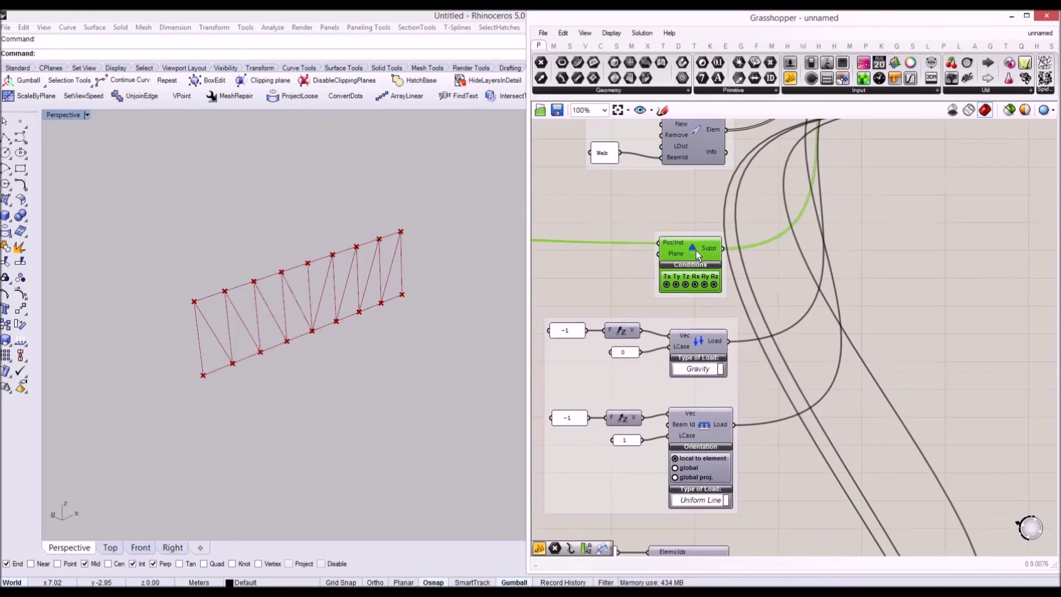
{"action": "scroll", "coordinate": [694, 244], "scroll_direction": "down", "scroll_amount": 2}
Review the load components and the Chord, Post and Web cross section definitions.
{"action": "left_click", "coordinate": [670, 296]}
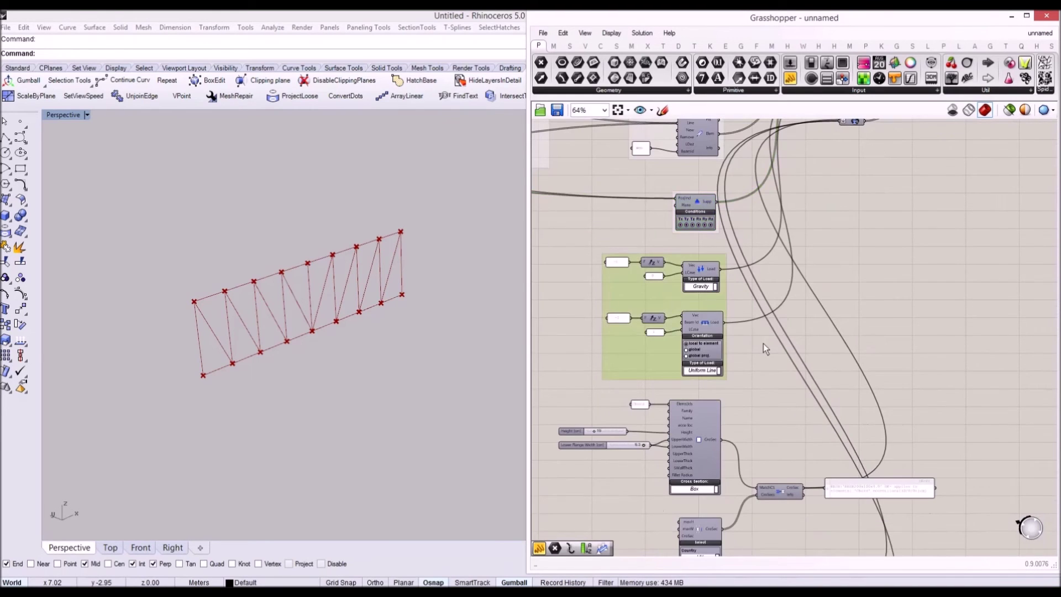
{"action": "right_click_drag", "start_coordinate": [764, 343], "coordinate": [755, 243]}
{"action": "scroll", "coordinate": [759, 259], "scroll_direction": "down", "scroll_amount": 3}
{"action": "left_click", "coordinate": [761, 264]}
{"action": "scroll", "coordinate": [728, 299], "scroll_direction": "up", "scroll_amount": 4}
{"action": "right_click_drag", "start_coordinate": [679, 274], "coordinate": [667, 199]}
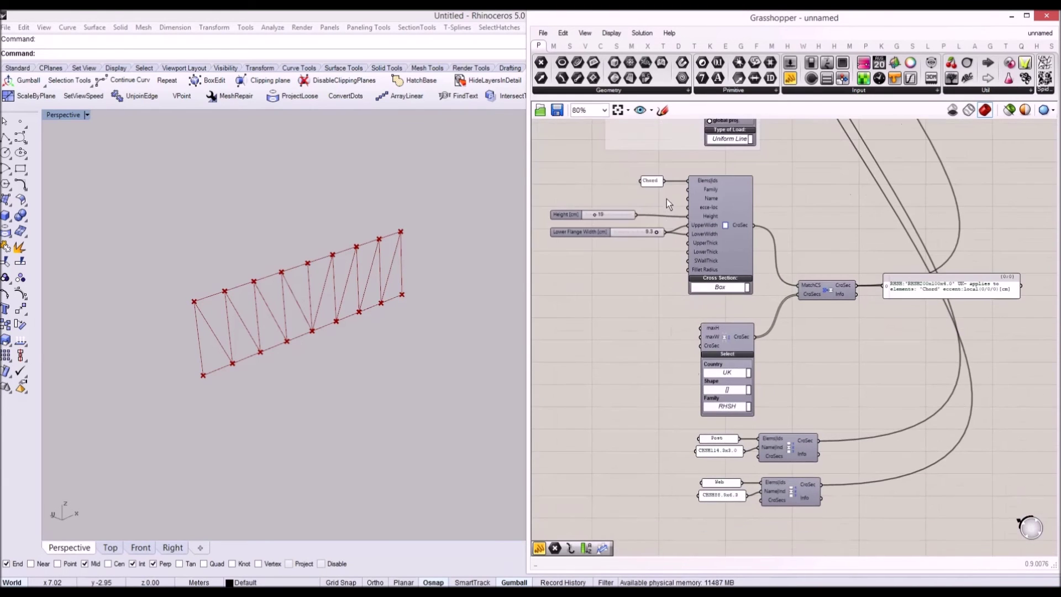
{"action": "left_click_drag", "start_coordinate": [890, 512], "coordinate": [599, 179]}
{"action": "left_click", "coordinate": [600, 179]}
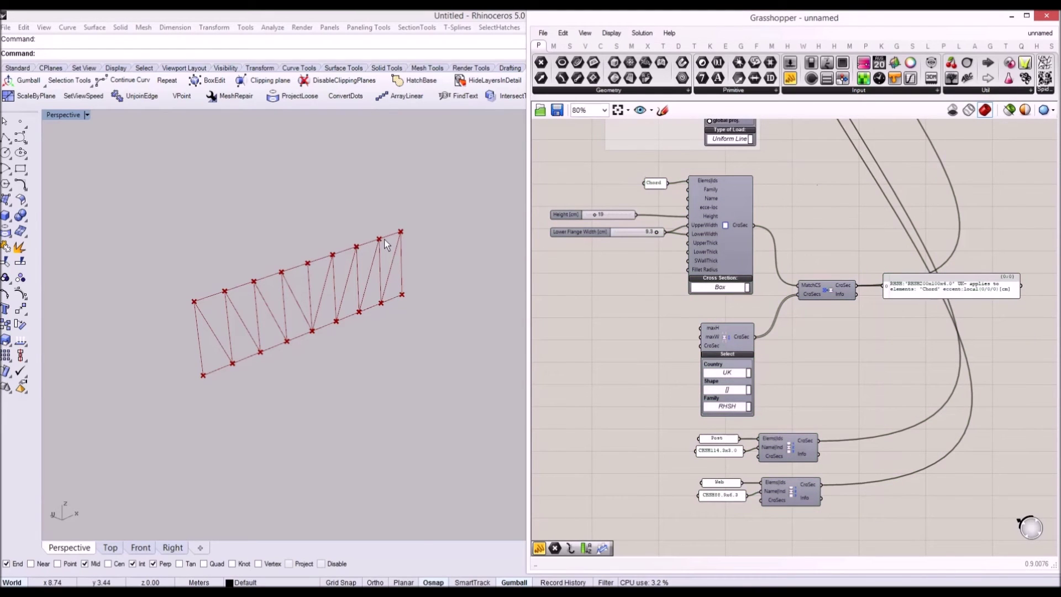
Add an Analyze component beside Assemble Model and feed it the assembled model.
{"action": "right_click_drag", "start_coordinate": [375, 247], "coordinate": [333, 244]}
{"action": "scroll", "coordinate": [851, 238], "scroll_direction": "down", "scroll_amount": 5}
{"action": "right_click_drag", "start_coordinate": [886, 228], "coordinate": [771, 302]}
{"action": "scroll", "coordinate": [779, 277], "scroll_direction": "down", "scroll_amount": 2}
{"action": "scroll", "coordinate": [781, 233], "scroll_direction": "up", "scroll_amount": 6}
{"action": "left_click_drag", "start_coordinate": [708, 256], "coordinate": [698, 252]}
{"action": "double_click", "coordinate": [846, 241]}
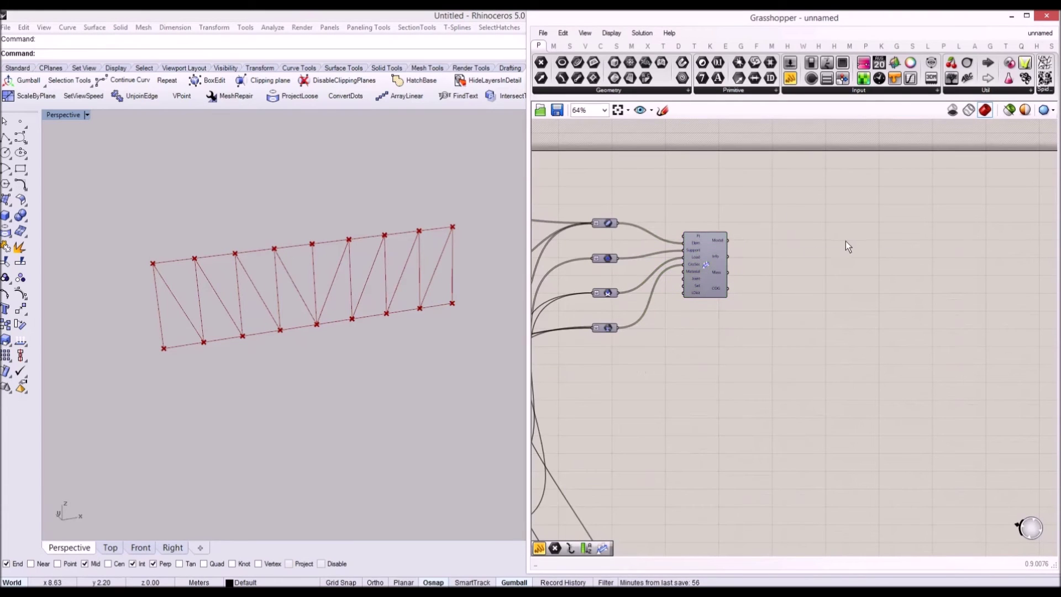
{"action": "type", "text": "anal"}
{"action": "key", "text": "Return"}
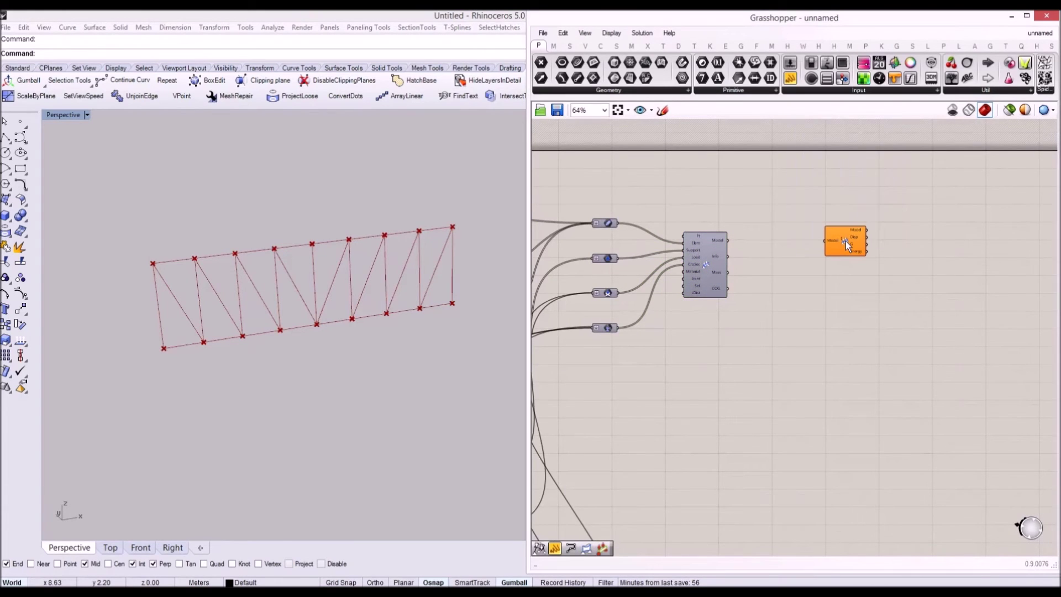
{"action": "scroll", "coordinate": [844, 241], "scroll_direction": "up", "scroll_amount": 8}
{"action": "left_click_drag", "start_coordinate": [838, 236], "coordinate": [727, 237]}
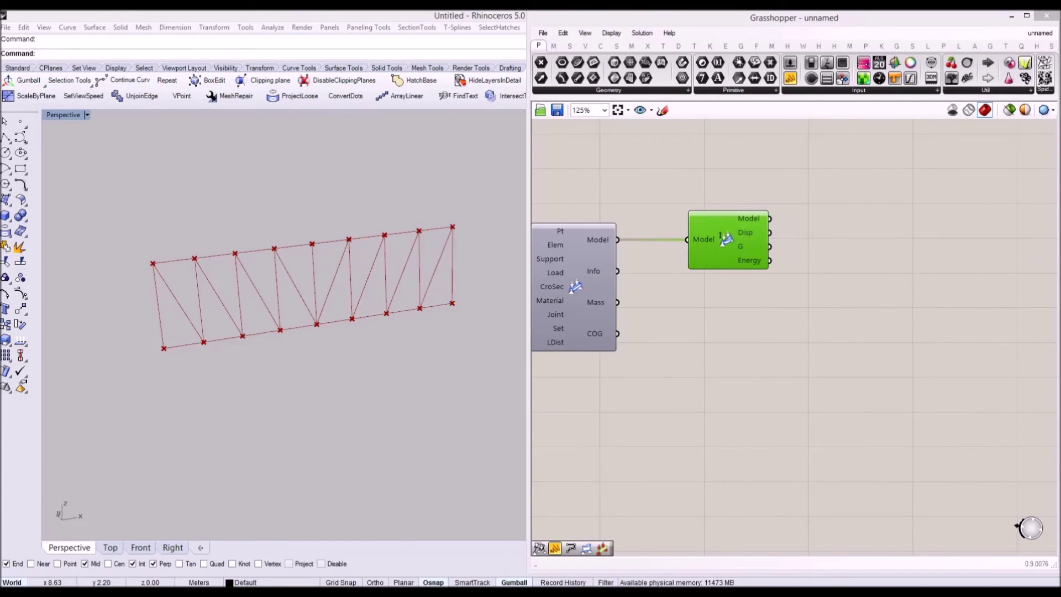
Attach a compact panel to the Mass output of Assemble Model.
{"action": "right_click_drag", "start_coordinate": [770, 319], "coordinate": [802, 321]}
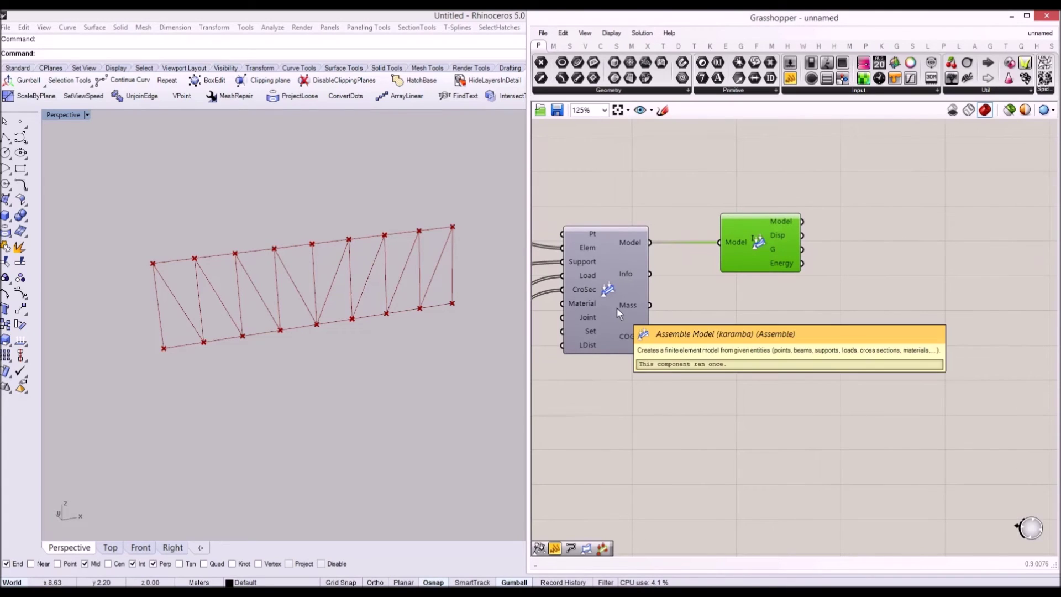
{"action": "double_click", "coordinate": [727, 328]}
{"action": "type", "text": "panel"}
{"action": "key", "text": "Return"}
{"action": "left_click_drag", "start_coordinate": [648, 305], "coordinate": [743, 343]}
{"action": "left_click_drag", "start_coordinate": [800, 362], "coordinate": [721, 327]}
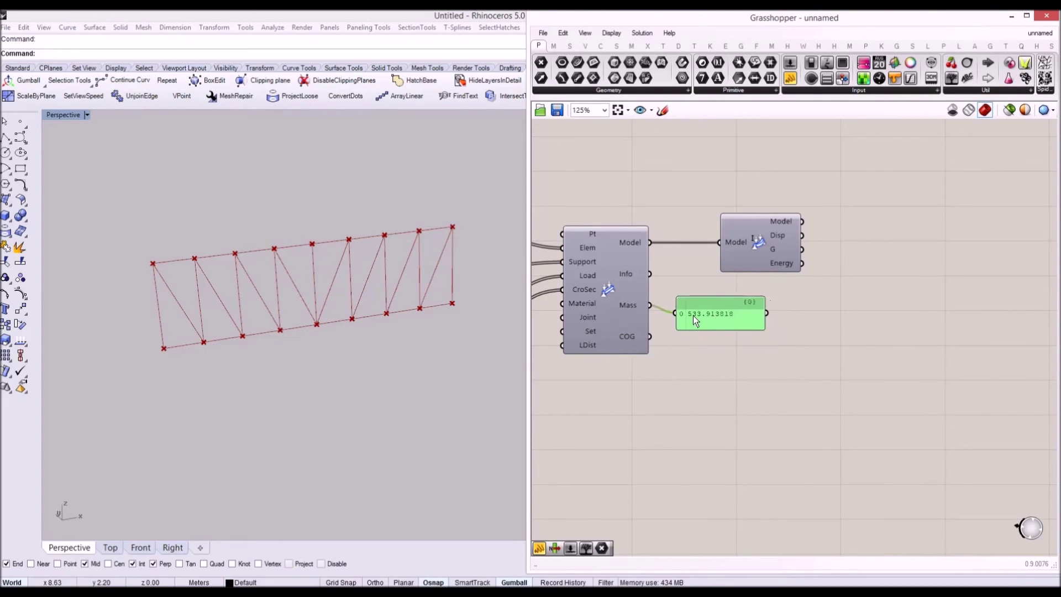
Place a Karamba Model View component in the free space beyond the Analyze component.
{"action": "left_click", "coordinate": [769, 241]}
{"action": "scroll", "coordinate": [769, 241], "scroll_direction": "down", "scroll_amount": 3}
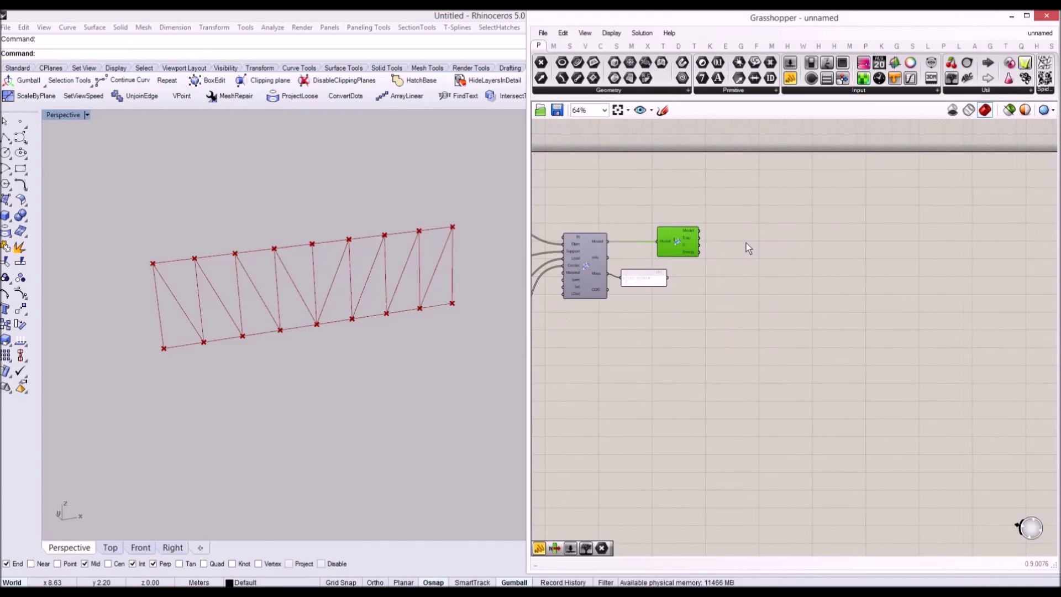
{"action": "right_click_drag", "start_coordinate": [808, 256], "coordinate": [757, 251]}
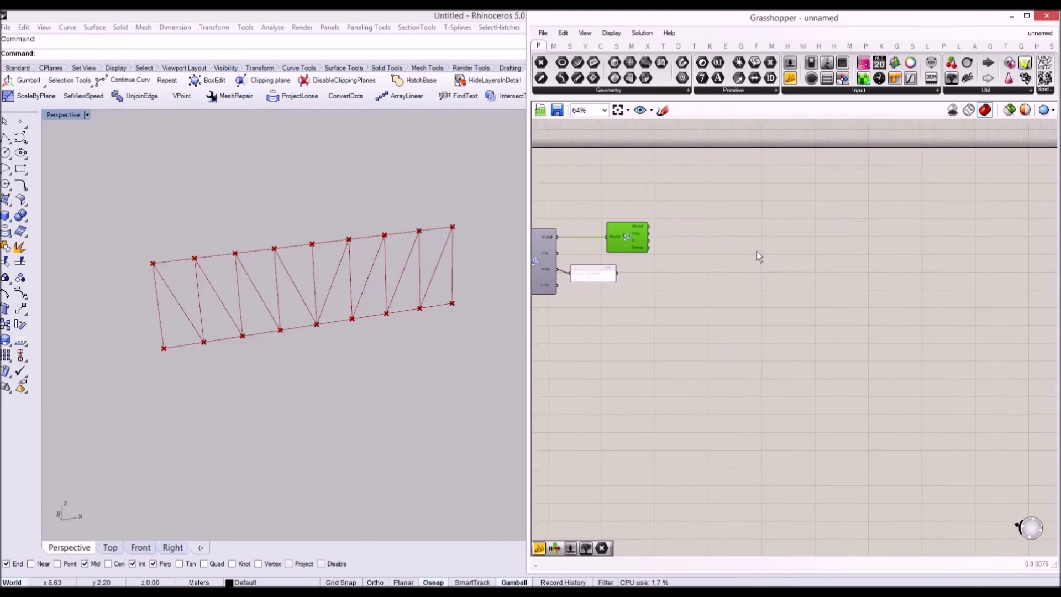
{"action": "double_click", "coordinate": [803, 265]}
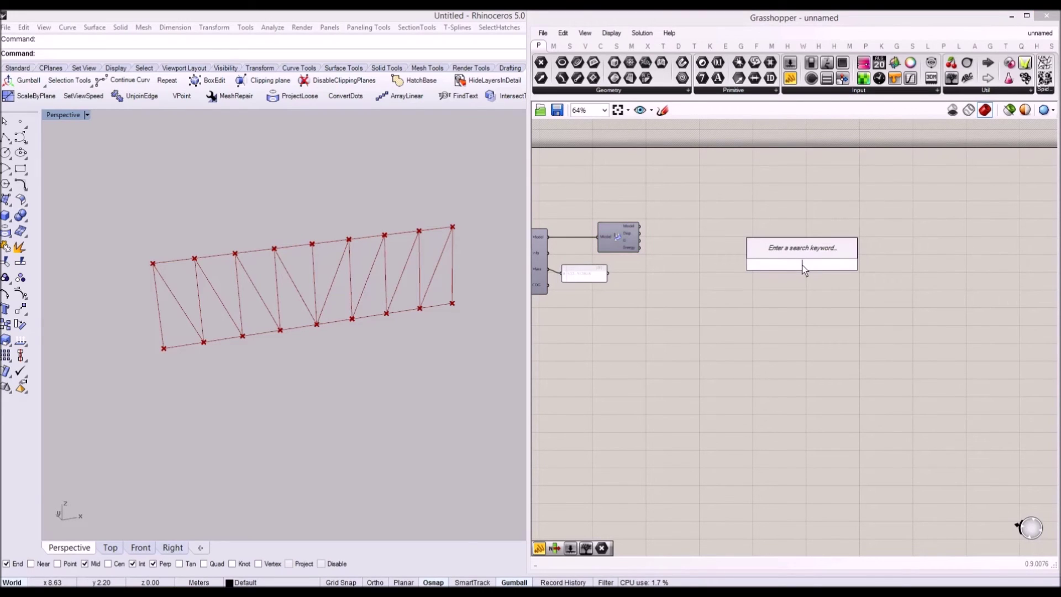
{"action": "type", "text": "model"}
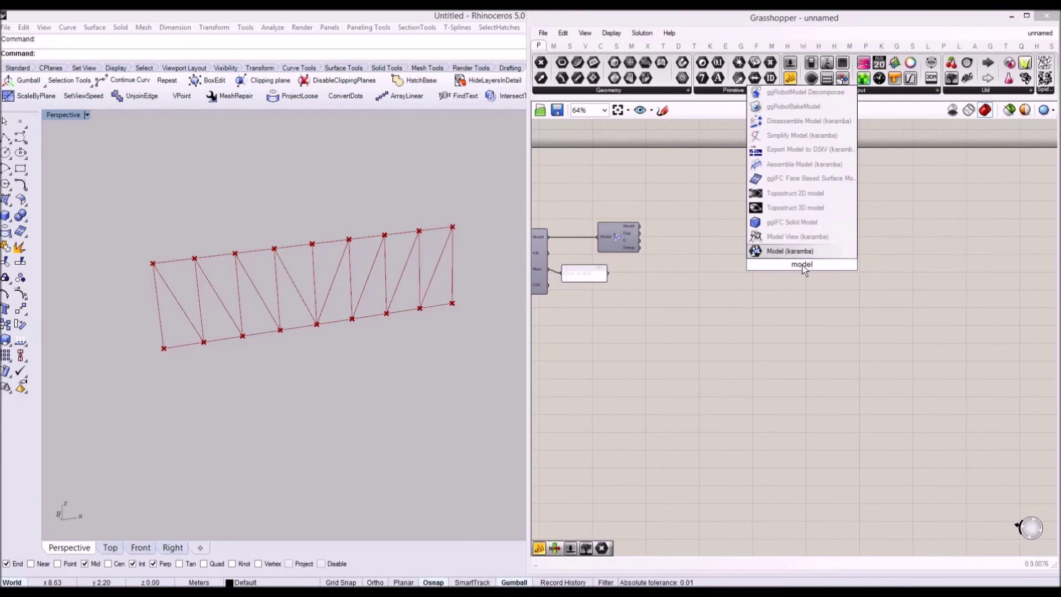
{"action": "key", "text": "Up"}
{"action": "key", "text": "Return"}
Expand Model View's Render Settings and Structure Tags, connect it to the analyzed model, and inspect the displayed loads and supports.
{"action": "left_click", "coordinate": [794, 275]}
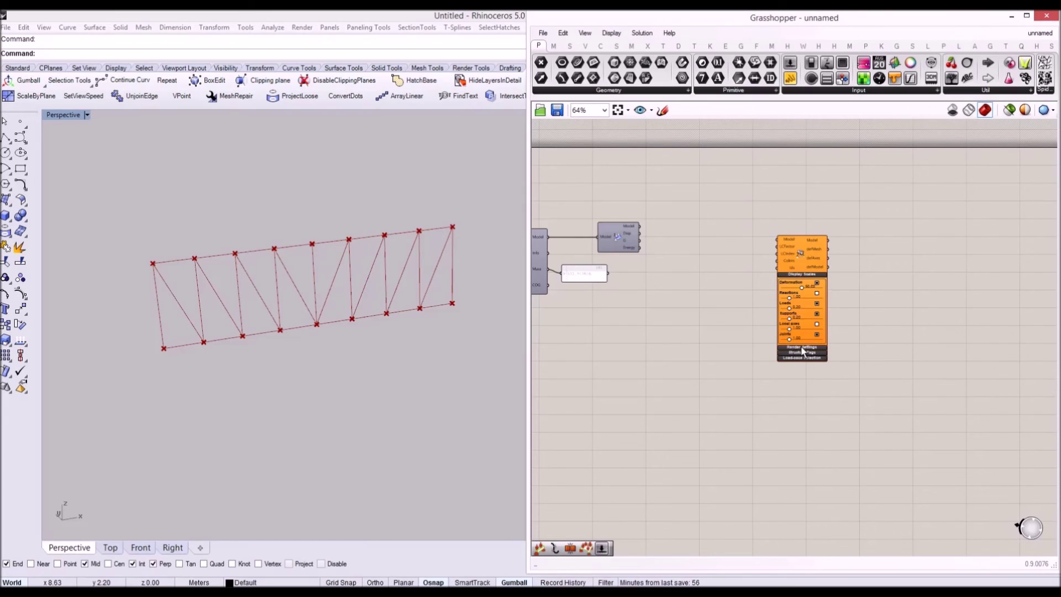
{"action": "left_click", "coordinate": [804, 408]}
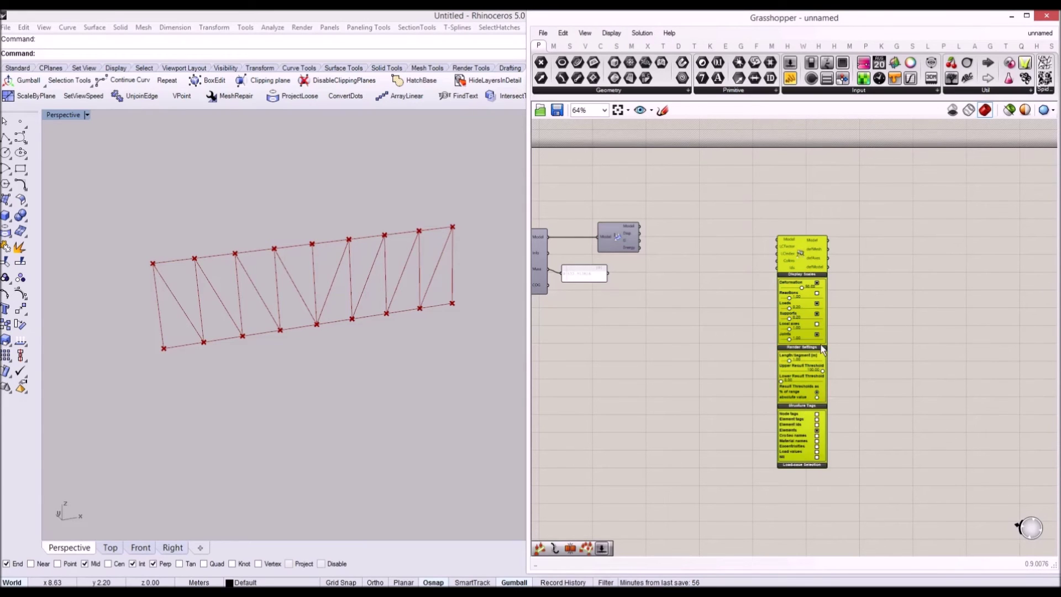
{"action": "left_click_drag", "start_coordinate": [792, 260], "coordinate": [719, 224]}
{"action": "scroll", "coordinate": [652, 230], "scroll_direction": "up", "scroll_amount": 3}
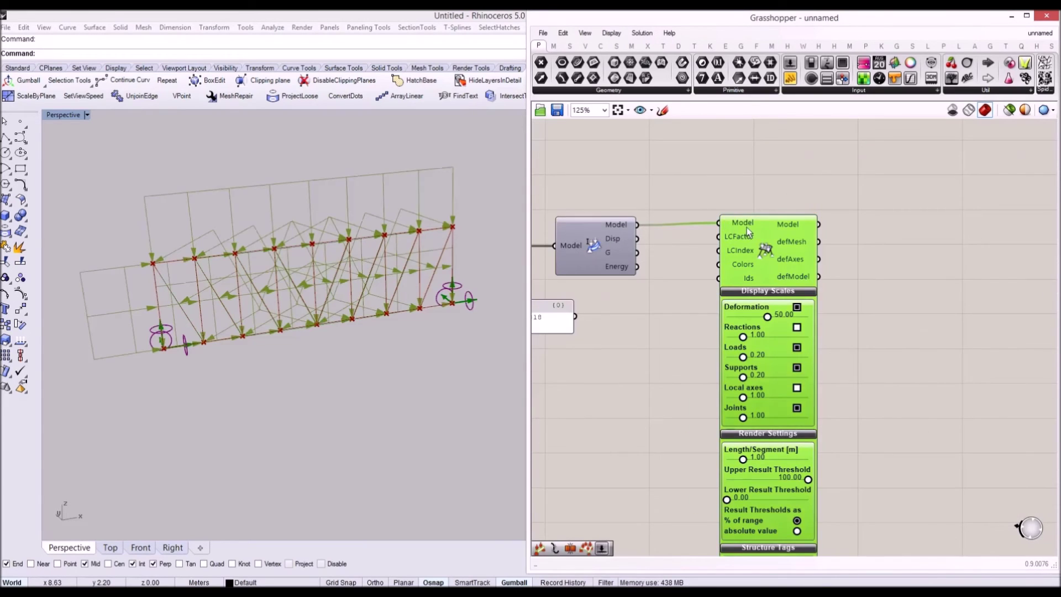
{"action": "scroll", "coordinate": [795, 232], "scroll_direction": "down", "scroll_amount": 2}
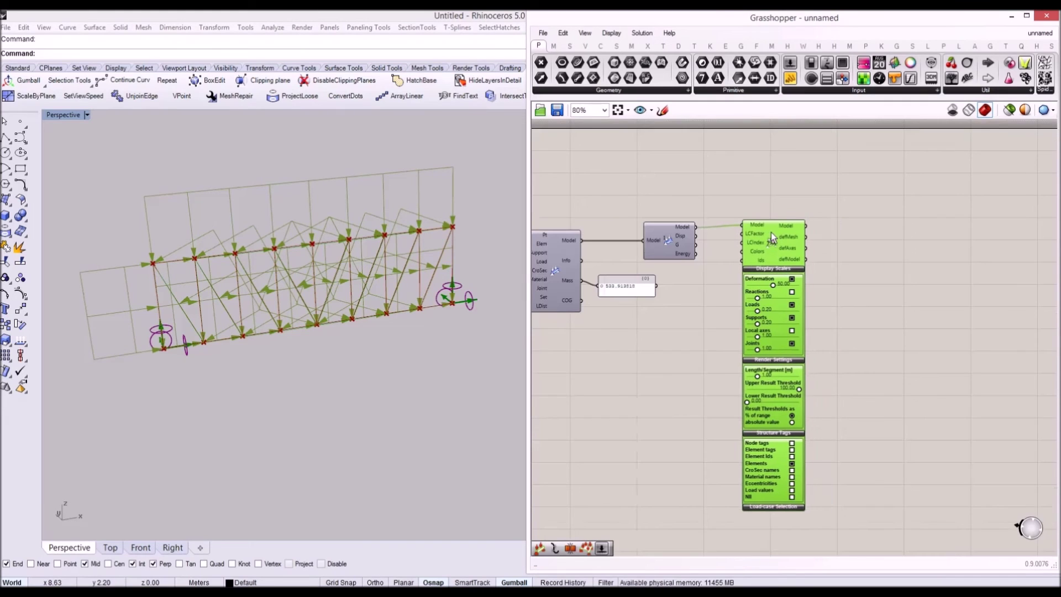
{"action": "scroll", "coordinate": [750, 246], "scroll_direction": "up", "scroll_amount": 2}
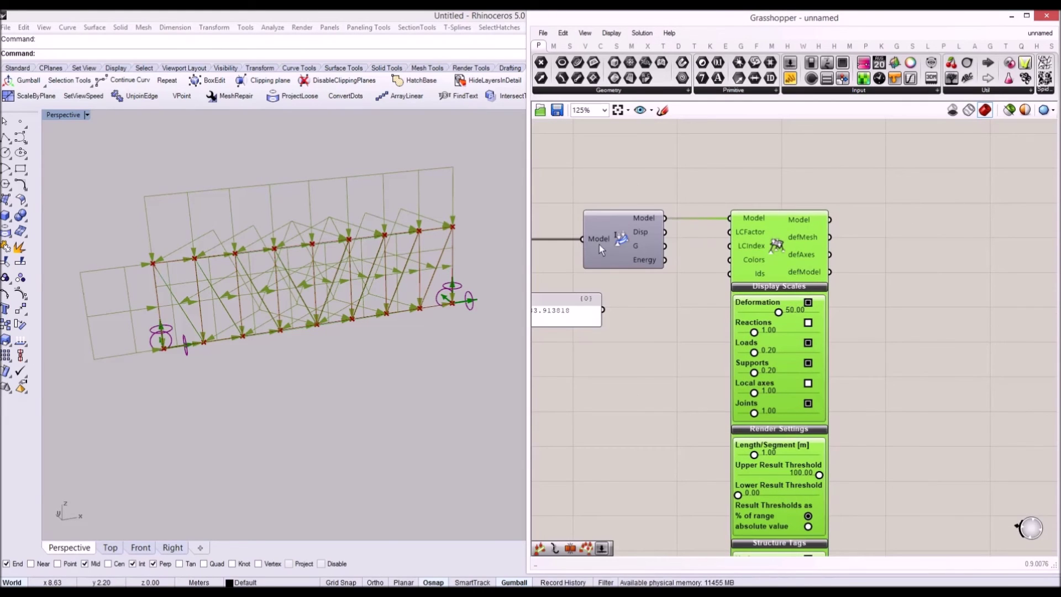
{"action": "scroll", "coordinate": [352, 230], "scroll_direction": "up", "scroll_amount": 8}
{"action": "scroll", "coordinate": [324, 213], "scroll_direction": "down", "scroll_amount": 6}
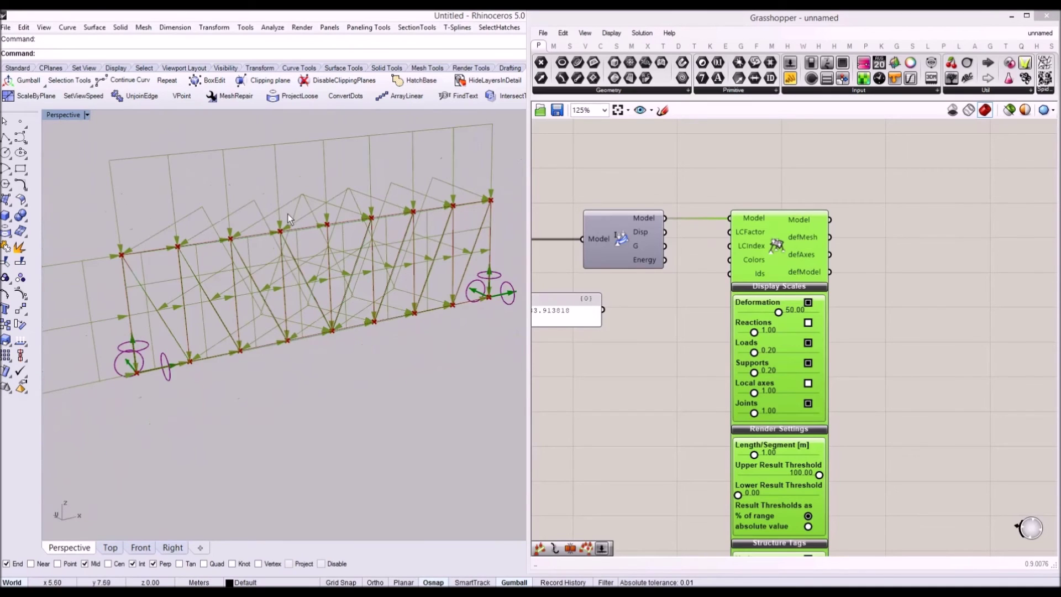
{"action": "mouse_move", "coordinate": [294, 213]}
{"action": "right_mouse_down"}
{"action": "mouse_move", "coordinate": [318, 220]}
{"action": "mouse_move", "coordinate": [332, 245]}
{"action": "mouse_move", "coordinate": [412, 224]}
{"action": "mouse_move", "coordinate": [293, 226]}
{"action": "right_mouse_up"}
Set the orientation of the Uniform Line load to global and inspect the load arrows on the truss.
{"action": "right_click_drag", "start_coordinate": [727, 299], "coordinate": [831, 242]}
{"action": "scroll", "coordinate": [831, 242], "scroll_direction": "down", "scroll_amount": 7}
{"action": "right_click_drag", "start_coordinate": [638, 442], "coordinate": [695, 384]}
{"action": "scroll", "coordinate": [696, 384], "scroll_direction": "up", "scroll_amount": 6}
{"action": "right_click_drag", "start_coordinate": [725, 314], "coordinate": [682, 328]}
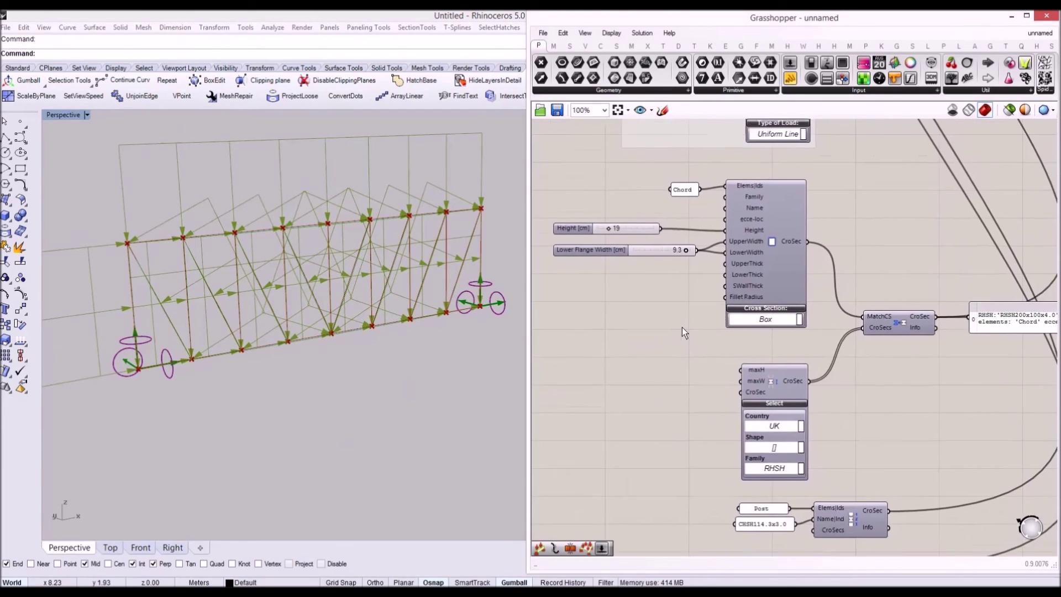
{"action": "scroll", "coordinate": [682, 327], "scroll_direction": "down", "scroll_amount": 4}
{"action": "scroll", "coordinate": [755, 340], "scroll_direction": "up", "scroll_amount": 6}
{"action": "right_click_drag", "start_coordinate": [706, 363], "coordinate": [735, 346]}
{"action": "left_click", "coordinate": [781, 322]}
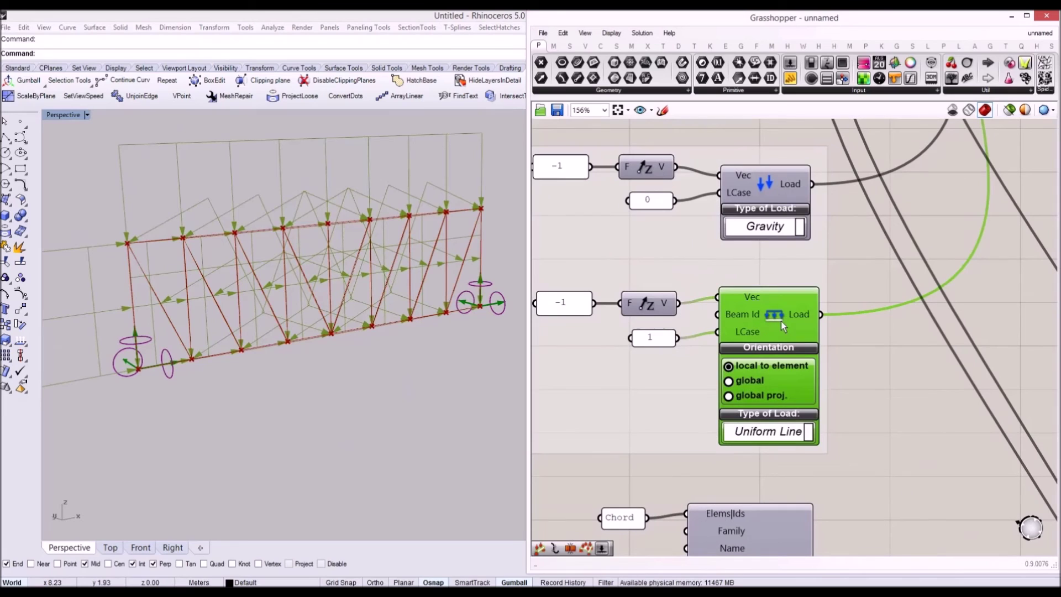
{"action": "left_click", "coordinate": [729, 381]}
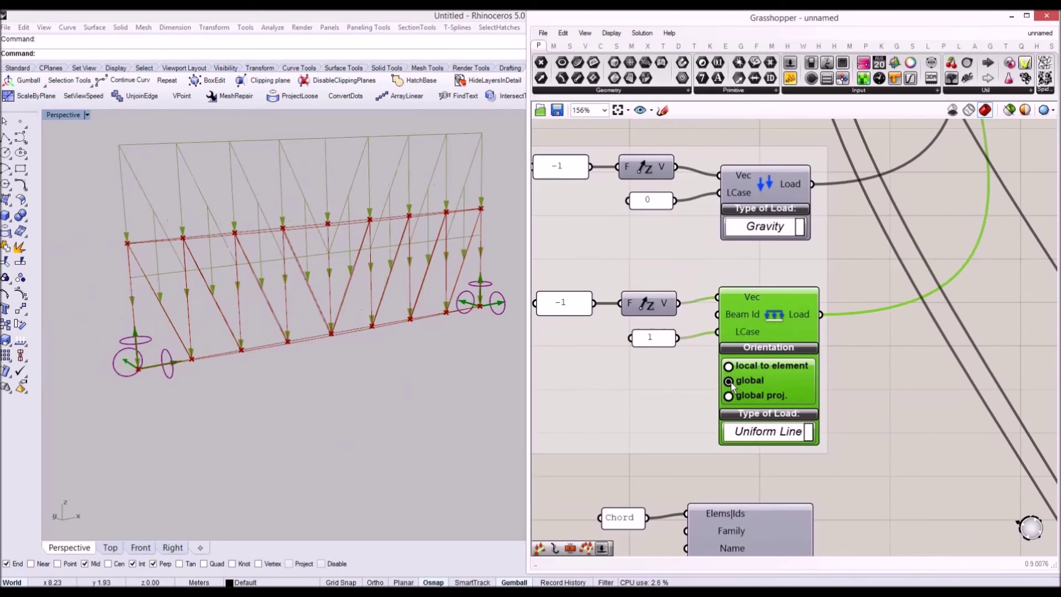
{"action": "right_click_drag", "start_coordinate": [336, 227], "coordinate": [334, 253]}
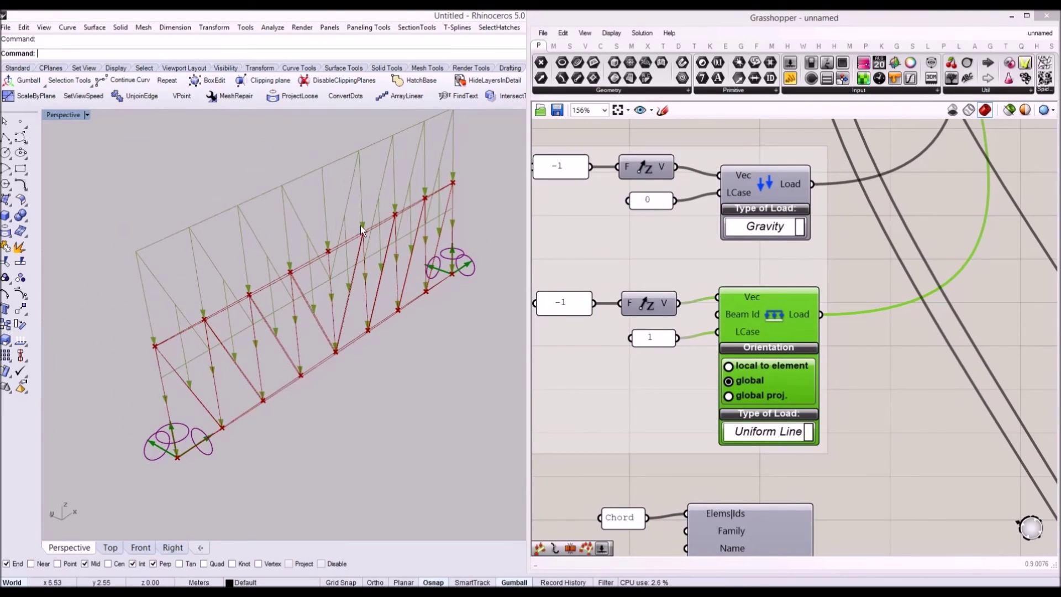
Add a Karamba BeamView component beyond Model View and feed it Model View's Model output.
{"action": "scroll", "coordinate": [705, 252], "scroll_direction": "down", "scroll_amount": 8}
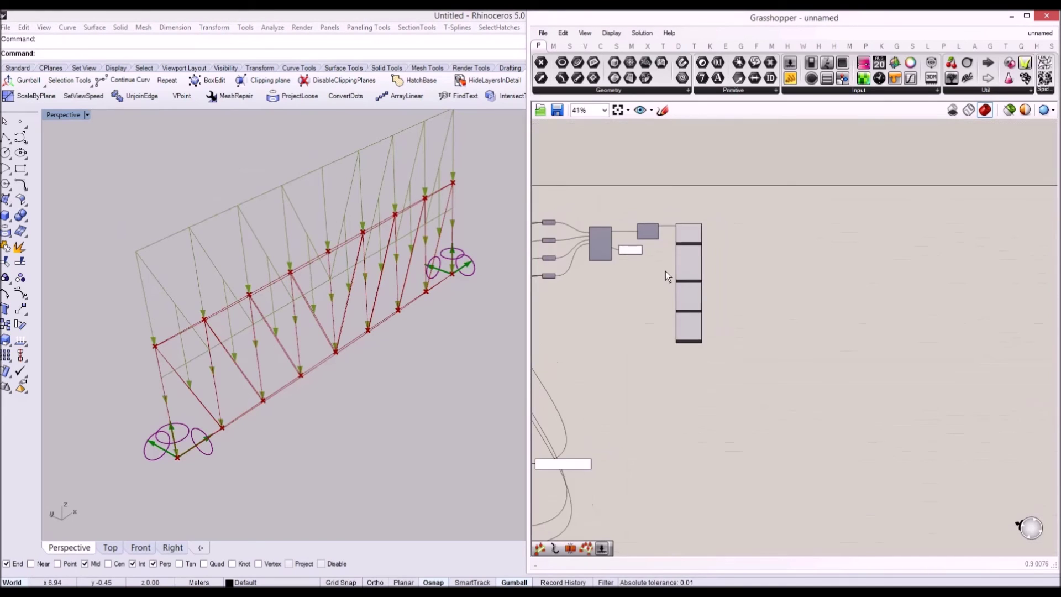
{"action": "scroll", "coordinate": [668, 274], "scroll_direction": "up", "scroll_amount": 3}
{"action": "double_click", "coordinate": [789, 204]}
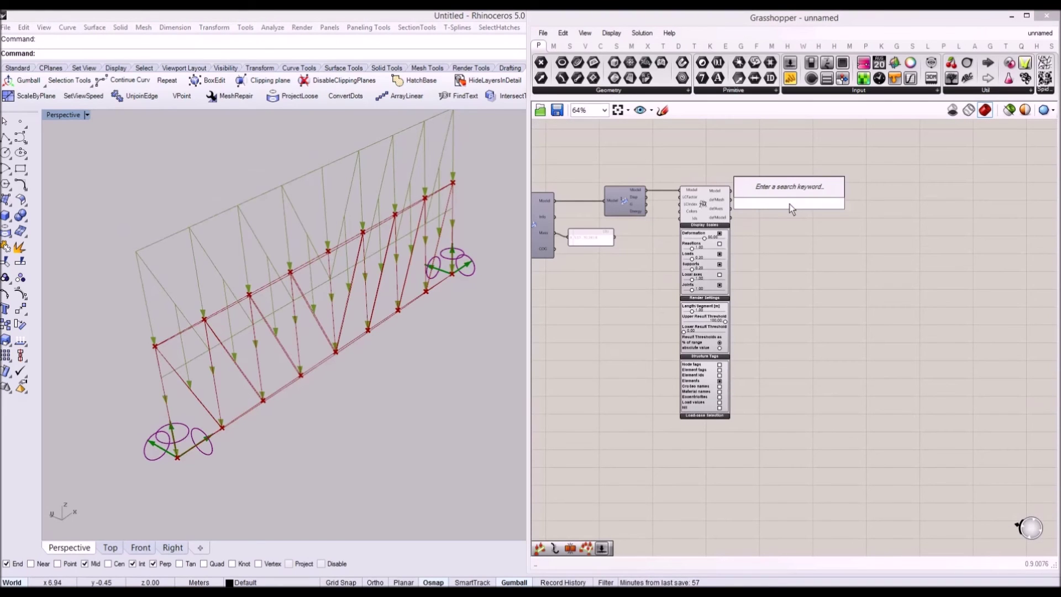
{"action": "type", "text": "beamv"}
{"action": "key", "text": "Return"}
{"action": "scroll", "coordinate": [790, 204], "scroll_direction": "up", "scroll_amount": 4}
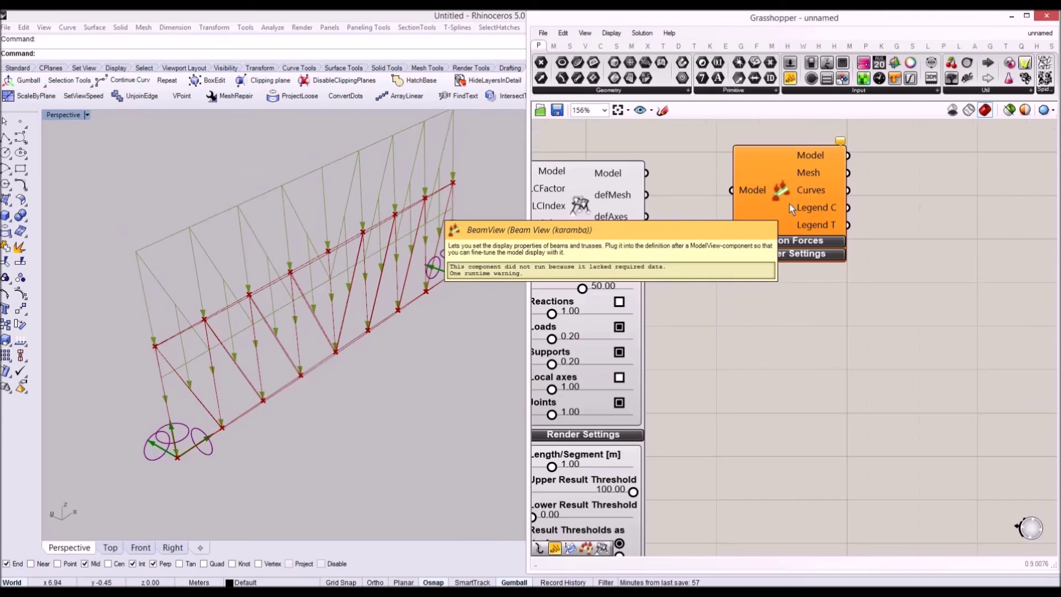
{"action": "left_click_drag", "start_coordinate": [717, 190], "coordinate": [732, 190]}
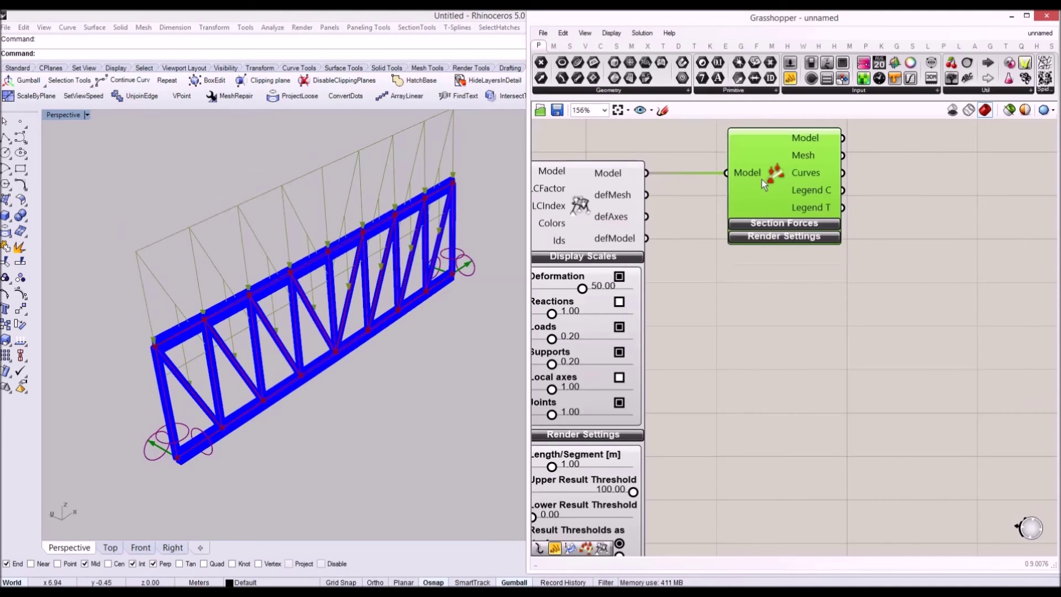
Expand BeamView's Section Forces and Render Settings and render the beams by Displacement.
{"action": "scroll", "coordinate": [754, 178], "scroll_direction": "down", "scroll_amount": 2}
{"action": "left_click", "coordinate": [745, 221]}
{"action": "left_click", "coordinate": [762, 306]}
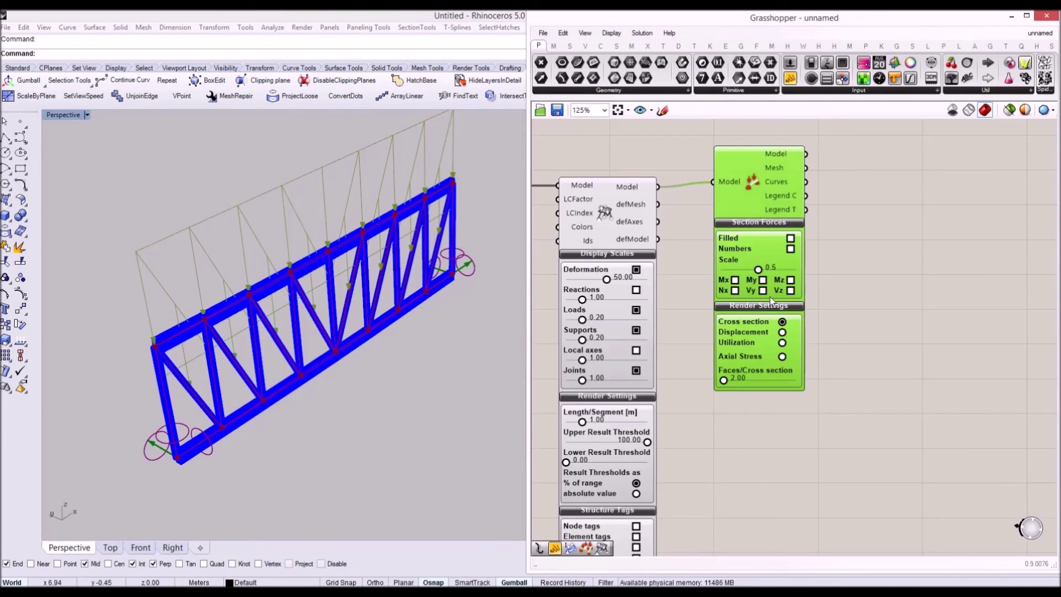
{"action": "right_click_drag", "start_coordinate": [810, 280], "coordinate": [829, 271]}
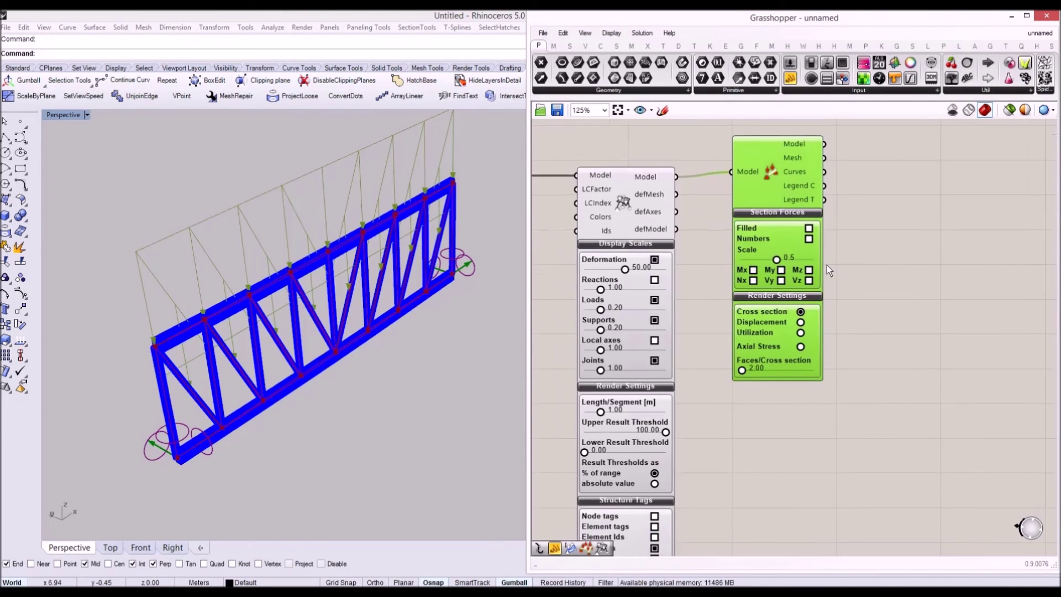
{"action": "left_click", "coordinate": [801, 323]}
{"action": "scroll", "coordinate": [386, 257], "scroll_direction": "down", "scroll_amount": 5}
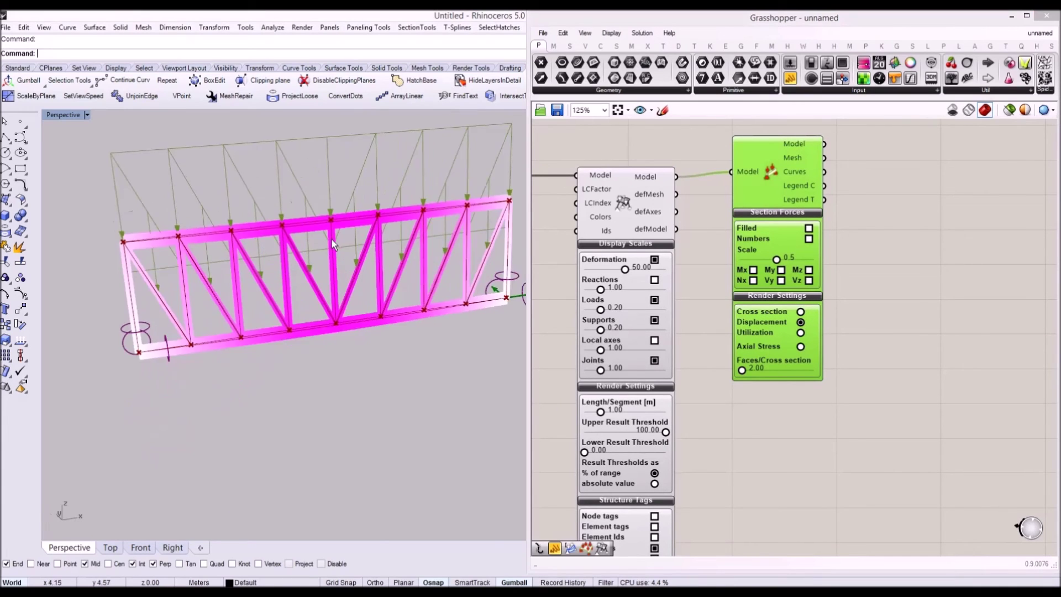
Switch the BeamView rendering to Utilization and view the coloured truss.
{"action": "left_click", "coordinate": [801, 333]}
{"action": "scroll", "coordinate": [331, 277], "scroll_direction": "up", "scroll_amount": 6}
{"action": "right_click_drag", "start_coordinate": [385, 288], "coordinate": [308, 268]}
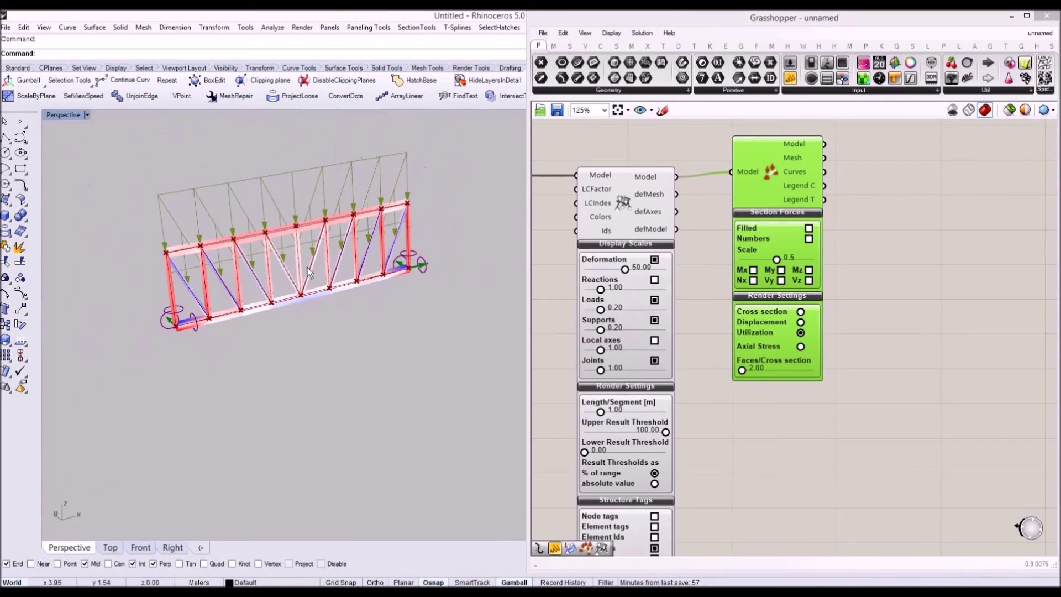
Add a Legend component beside BeamView, wire Legend C and Legend T into it, and enlarge it to show every row.
{"action": "right_click_drag", "start_coordinate": [785, 255], "coordinate": [683, 282]}
{"action": "double_click", "coordinate": [774, 259]}
{"action": "type", "text": "lege"}
{"action": "key", "text": "Return"}
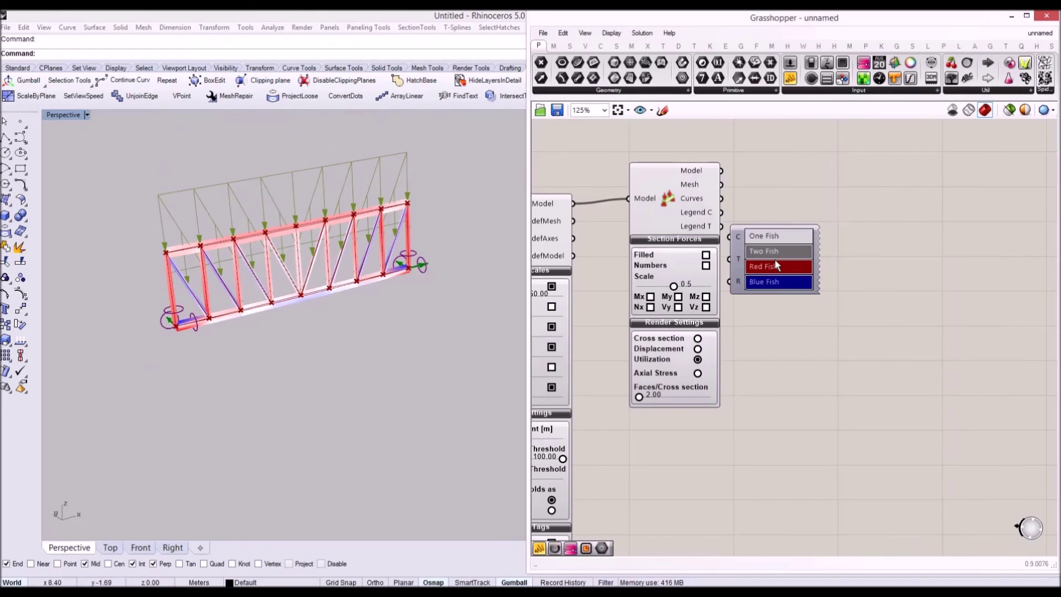
{"action": "left_click_drag", "start_coordinate": [738, 252], "coordinate": [789, 227]}
{"action": "left_click_drag", "start_coordinate": [811, 278], "coordinate": [826, 427]}
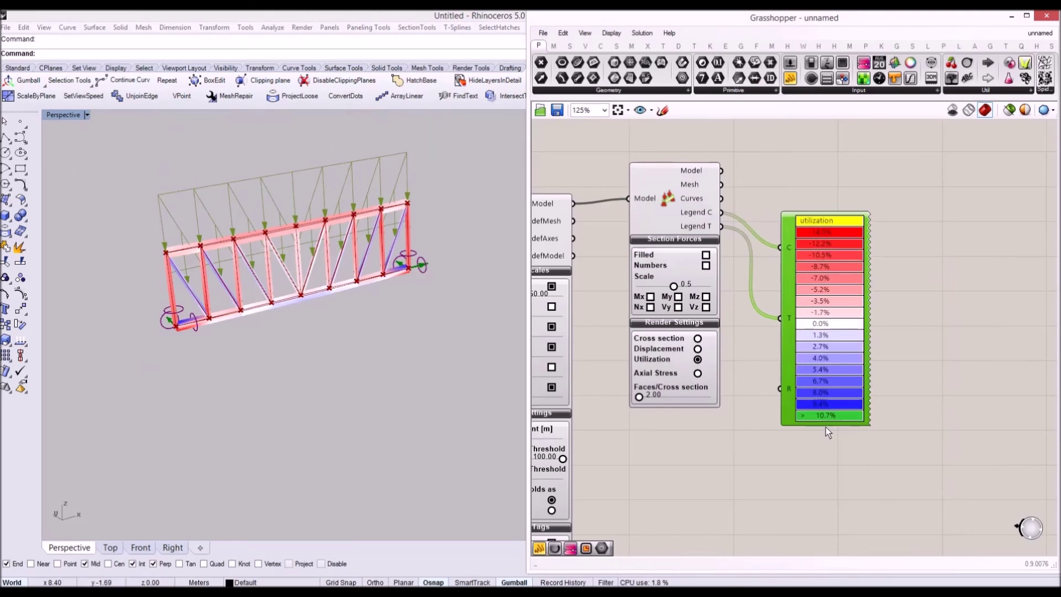
{"action": "left_click_drag", "start_coordinate": [850, 343], "coordinate": [844, 262]}
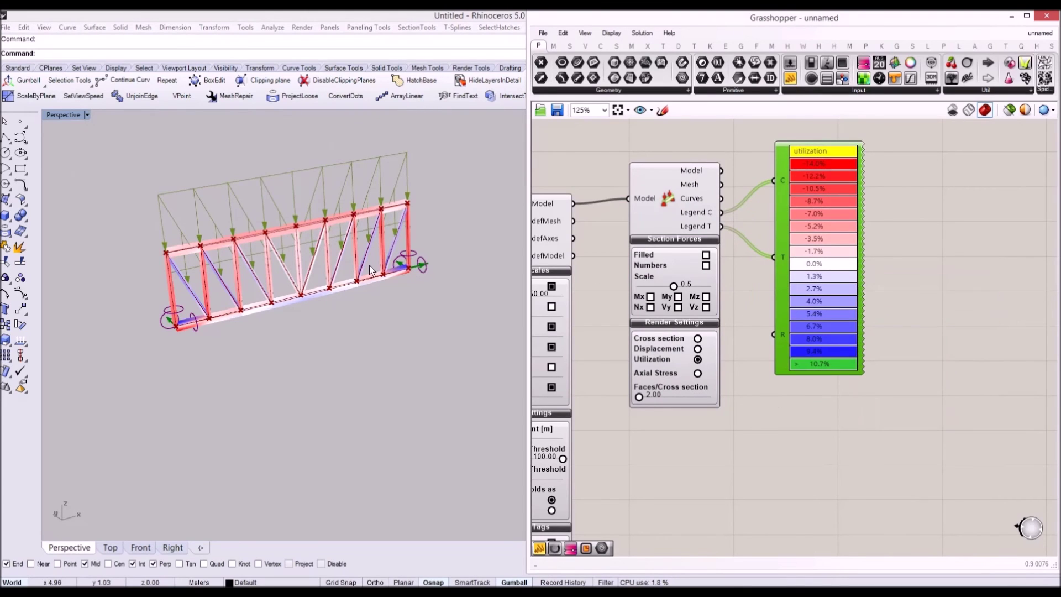
{"action": "scroll", "coordinate": [370, 271], "scroll_direction": "up", "scroll_amount": 5}
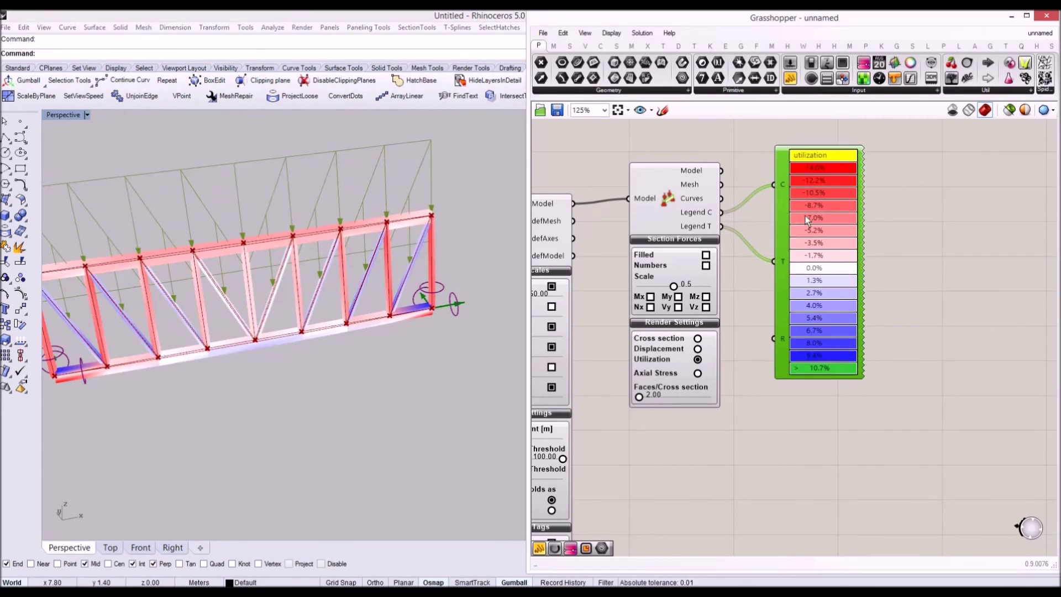
{"action": "left_click_drag", "start_coordinate": [805, 215], "coordinate": [807, 211]}
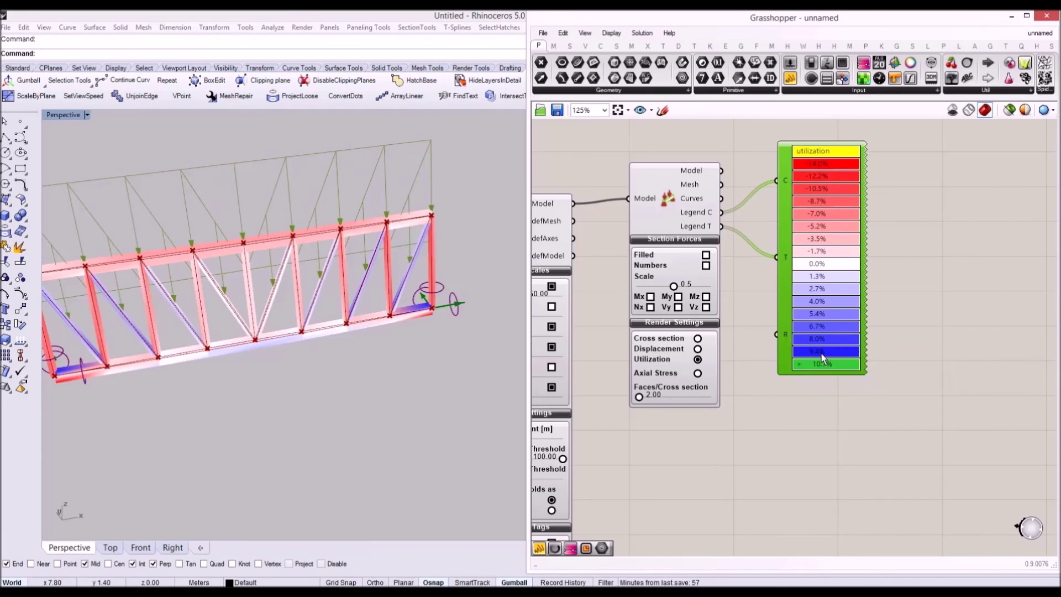
Assign one rectangle to the Legend's R input, drawn on the ground plane beside the truss in the Perspective view.
{"action": "scroll", "coordinate": [822, 358], "scroll_direction": "up", "scroll_amount": 3}
{"action": "right_click", "coordinate": [747, 319]}
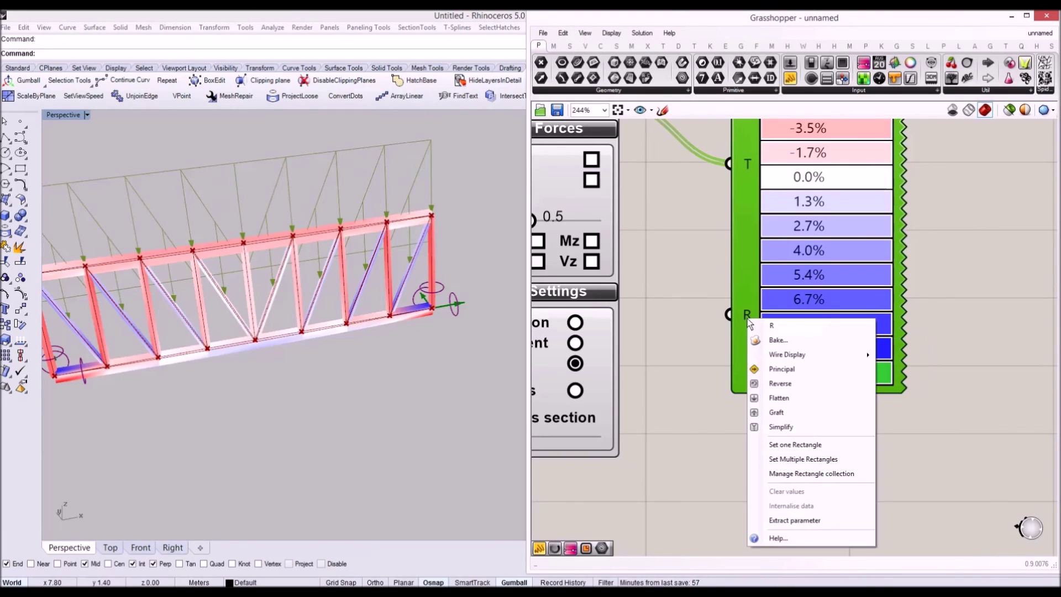
{"action": "left_click", "coordinate": [818, 445]}
{"action": "scroll", "coordinate": [470, 332], "scroll_direction": "down", "scroll_amount": 5}
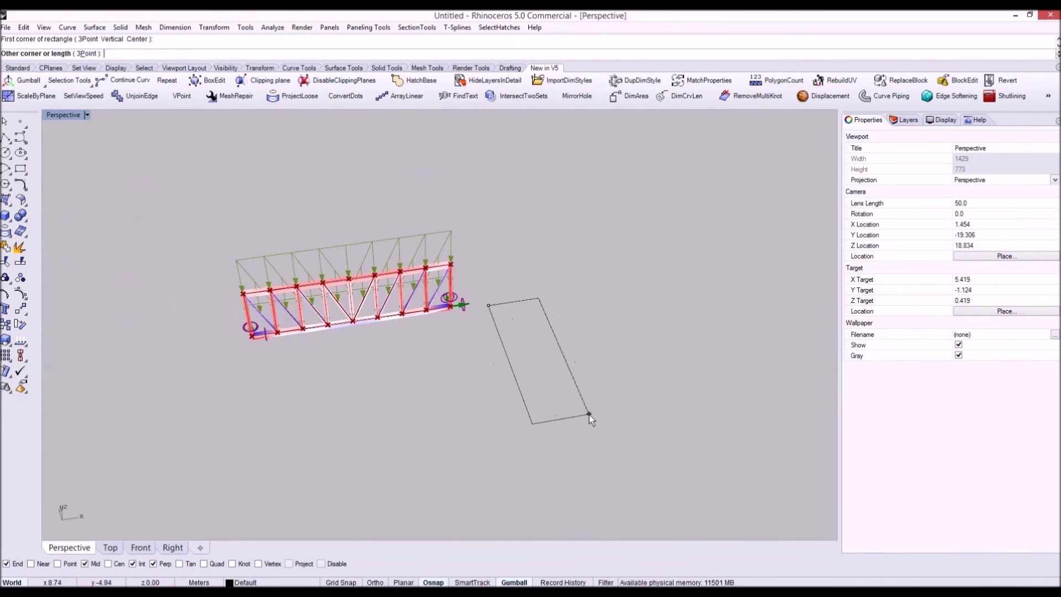
{"action": "left_click", "coordinate": [590, 414]}
{"action": "right_click_drag", "start_coordinate": [465, 337], "coordinate": [487, 339]}
{"action": "right_click_drag", "start_coordinate": [461, 339], "coordinate": [315, 322], "text": "shift"}
{"action": "scroll", "coordinate": [369, 324], "scroll_direction": "up", "scroll_amount": 4}
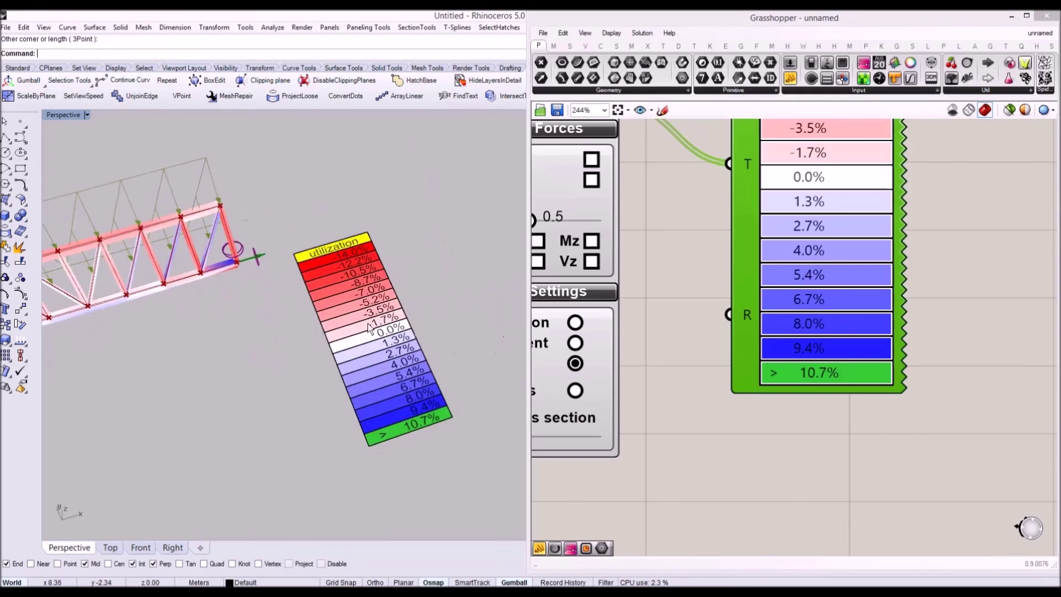
Compare the Displacement and Utilization renderings with the in-view legend, leaving BeamView on Displacement.
{"action": "scroll", "coordinate": [369, 328], "scroll_direction": "down", "scroll_amount": 1}
{"action": "scroll", "coordinate": [720, 365], "scroll_direction": "down", "scroll_amount": 3}
{"action": "left_click", "coordinate": [654, 426]}
{"action": "right_click_drag", "start_coordinate": [267, 230], "coordinate": [387, 245]}
{"action": "left_click", "coordinate": [655, 439]}
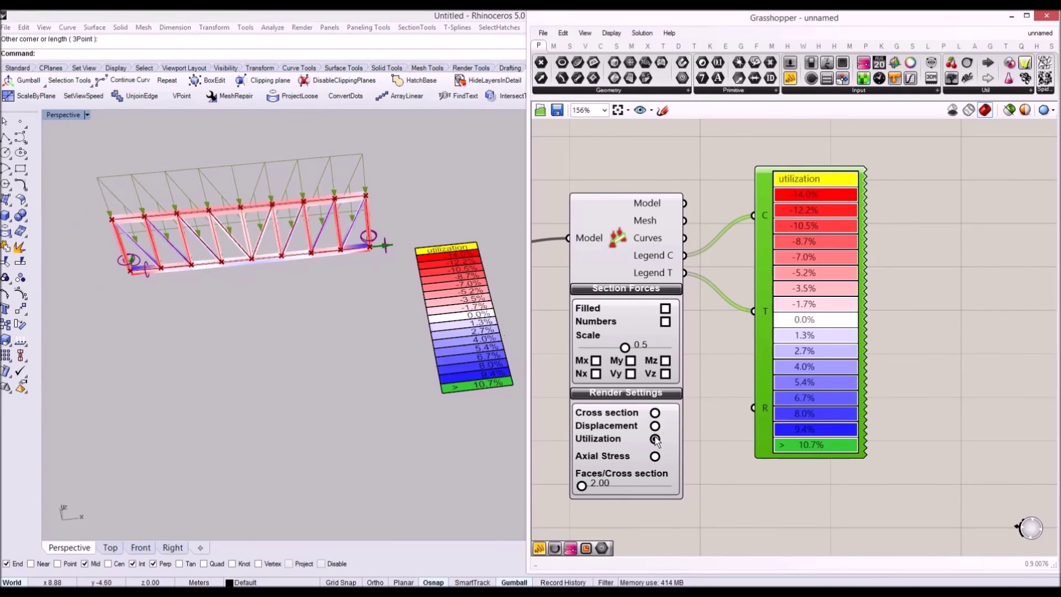
{"action": "left_click", "coordinate": [655, 426]}
{"action": "right_click_drag", "start_coordinate": [349, 291], "coordinate": [315, 216]}
Set the Factor slider feeding the Unit Z vector of the truss geometry to 2.0.
{"action": "scroll", "coordinate": [746, 212], "scroll_direction": "down", "scroll_amount": 3}
{"action": "scroll", "coordinate": [746, 212], "scroll_direction": "down", "scroll_amount": 4}
{"action": "right_click_drag", "start_coordinate": [600, 199], "coordinate": [990, 197]}
{"action": "right_click_drag", "start_coordinate": [678, 229], "coordinate": [910, 267]}
{"action": "scroll", "coordinate": [683, 306], "scroll_direction": "up", "scroll_amount": 5}
{"action": "scroll", "coordinate": [782, 319], "scroll_direction": "up", "scroll_amount": 2}
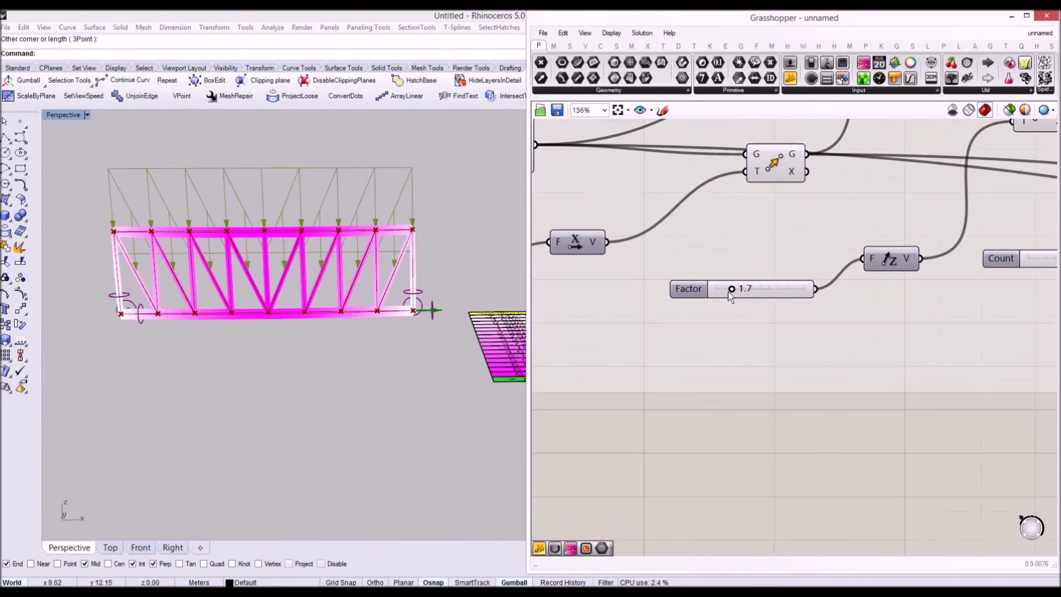
{"action": "mouse_move", "coordinate": [732, 290]}
{"action": "left_mouse_down"}
{"action": "mouse_move", "coordinate": [765, 288]}
{"action": "mouse_move", "coordinate": [722, 289]}
{"action": "mouse_move", "coordinate": [768, 288]}
{"action": "mouse_move", "coordinate": [736, 288]}
{"action": "left_mouse_up"}
{"action": "right_click_drag", "start_coordinate": [339, 251], "coordinate": [502, 333]}
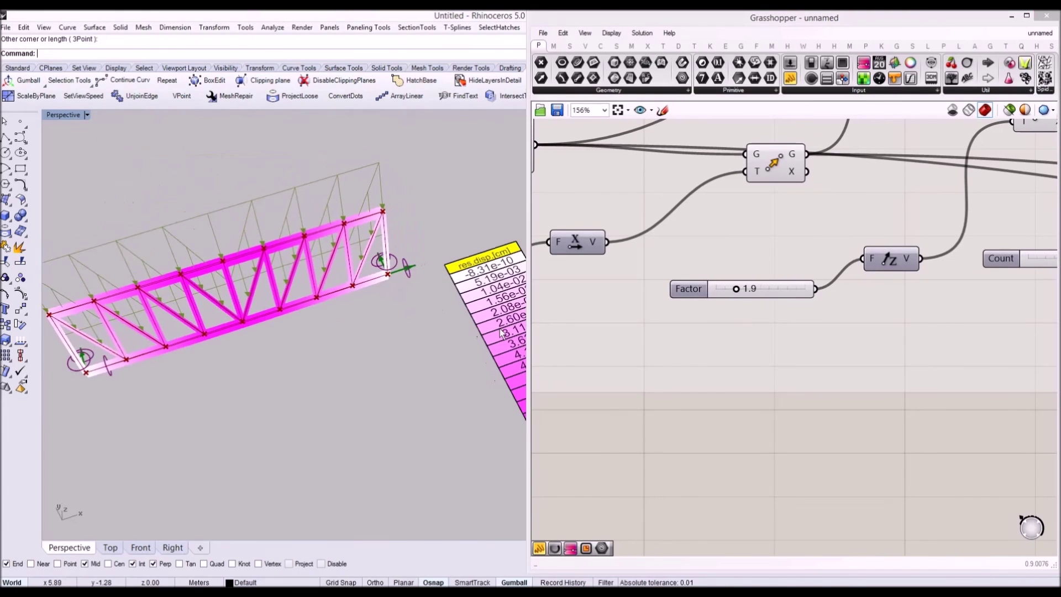
{"action": "mouse_move", "coordinate": [741, 292]}
{"action": "left_mouse_down"}
{"action": "mouse_move", "coordinate": [773, 291]}
{"action": "mouse_move", "coordinate": [752, 289]}
{"action": "left_mouse_up"}
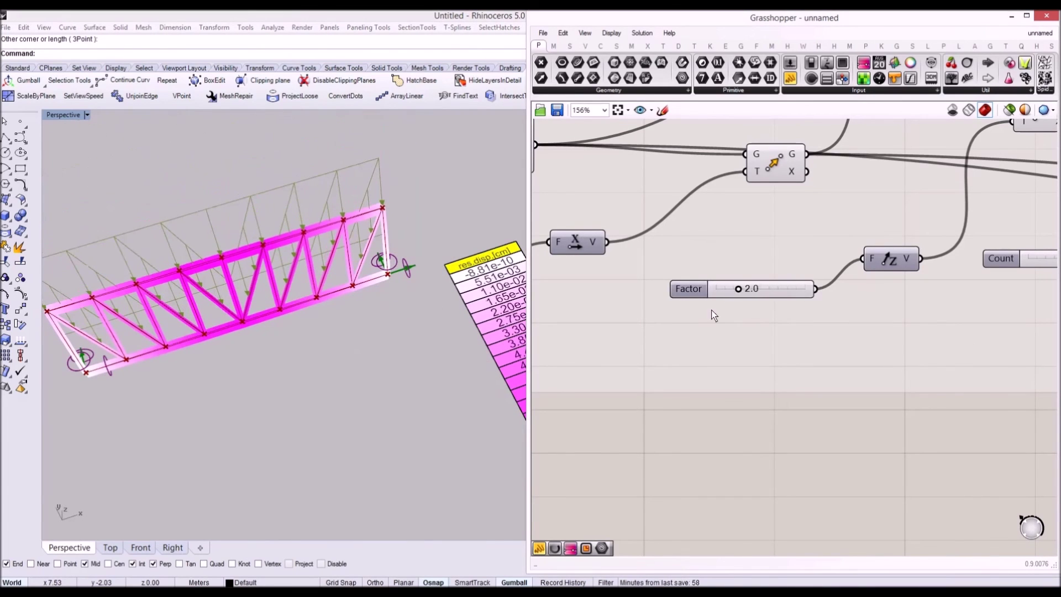
Raise Model View's Deformation display scale to 94.50 and inspect the deflected truss.
{"action": "scroll", "coordinate": [844, 301], "scroll_direction": "down", "scroll_amount": 5}
{"action": "right_click_drag", "start_coordinate": [845, 301], "coordinate": [519, 298]}
{"action": "right_click_drag", "start_coordinate": [938, 251], "coordinate": [511, 217]}
{"action": "scroll", "coordinate": [630, 233], "scroll_direction": "down", "scroll_amount": 2}
{"action": "scroll", "coordinate": [867, 243], "scroll_direction": "up", "scroll_amount": 6}
{"action": "scroll", "coordinate": [839, 220], "scroll_direction": "up", "scroll_amount": 3}
{"action": "right_click_drag", "start_coordinate": [950, 213], "coordinate": [772, 257]}
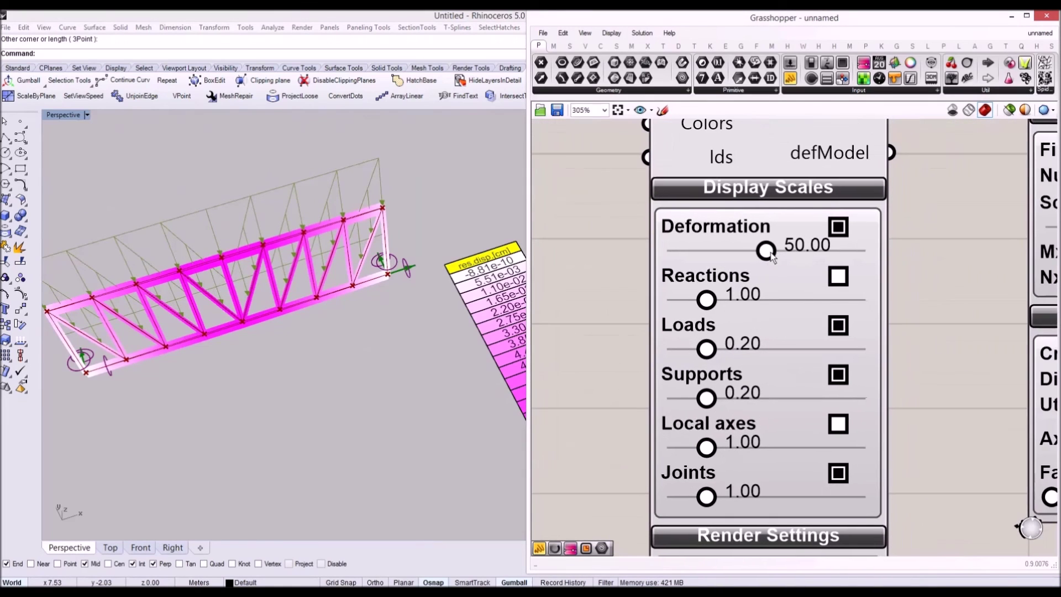
{"action": "left_click_drag", "start_coordinate": [801, 257], "coordinate": [851, 244]}
{"action": "scroll", "coordinate": [257, 233], "scroll_direction": "down", "scroll_amount": 3}
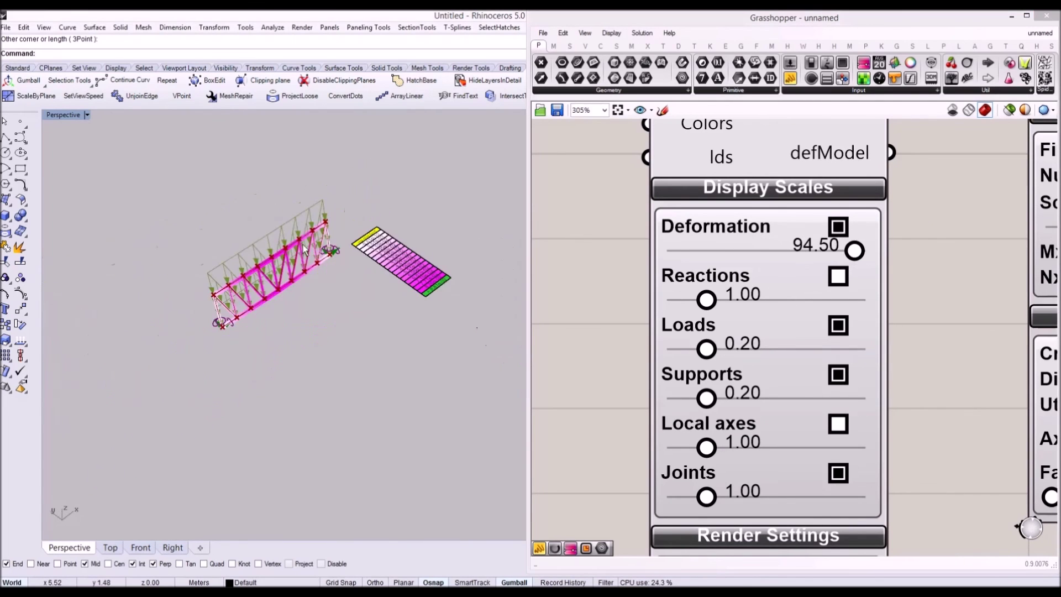
{"action": "scroll", "coordinate": [303, 228], "scroll_direction": "up", "scroll_amount": 10}
{"action": "right_click_drag", "start_coordinate": [264, 237], "coordinate": [266, 196]}
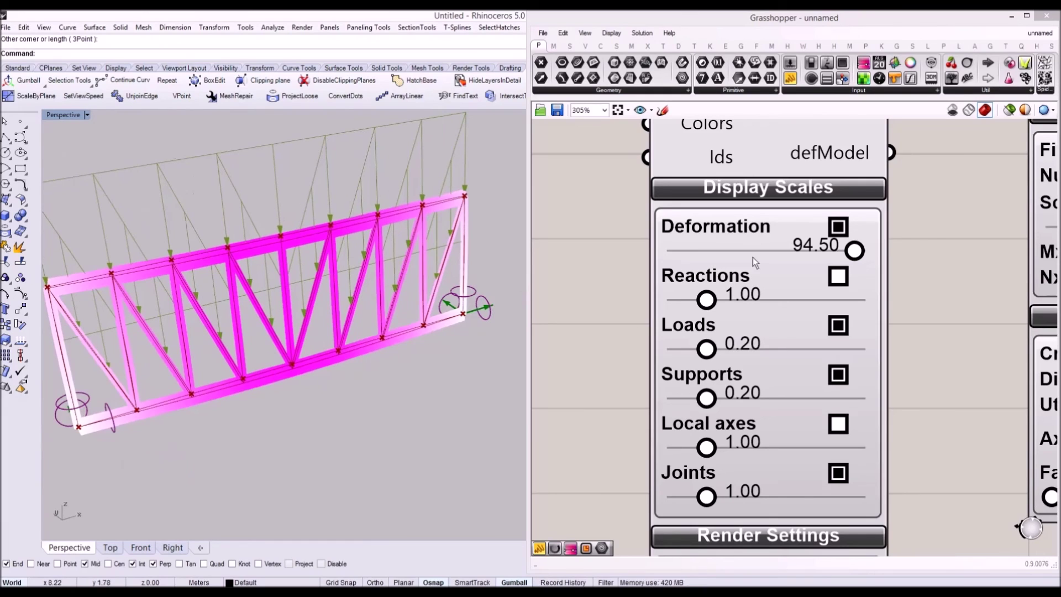
Set the Deformation slider's upper limit and value to 1000 and inspect the exaggerated truss deflection.
{"action": "left_click_drag", "start_coordinate": [855, 252], "coordinate": [765, 252]}
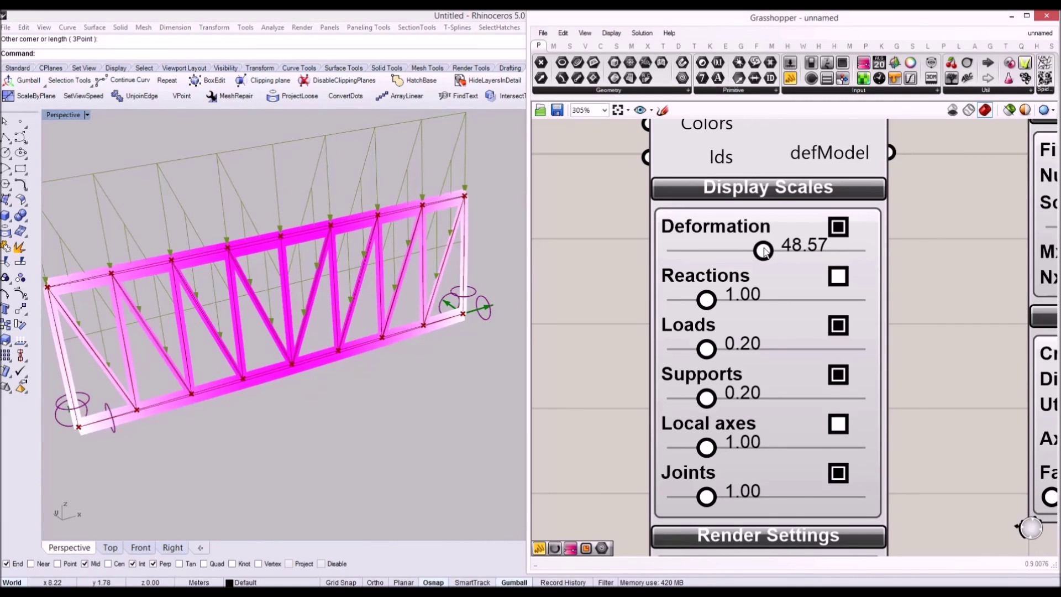
{"action": "scroll", "coordinate": [766, 254], "scroll_direction": "up", "scroll_amount": 2}
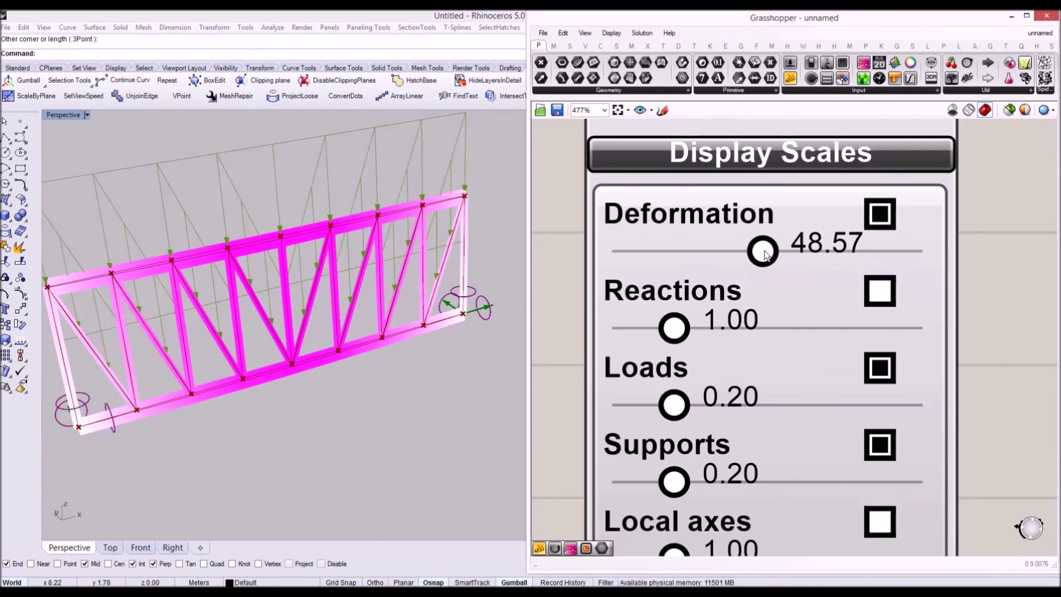
{"action": "double_click", "coordinate": [763, 252]}
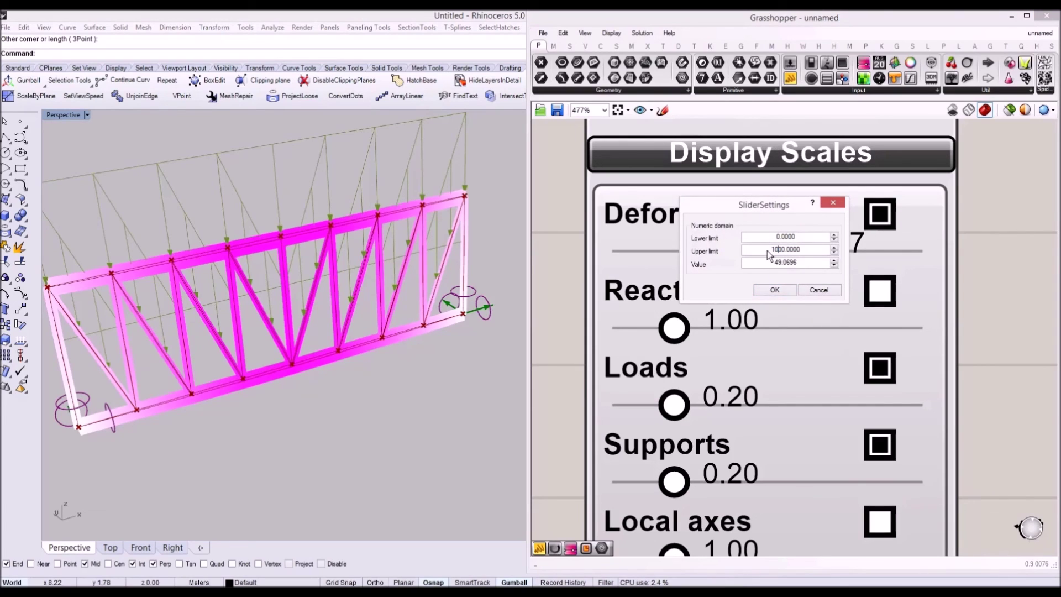
{"action": "key", "text": "BackSpace"}
{"action": "type", "text": "8"}
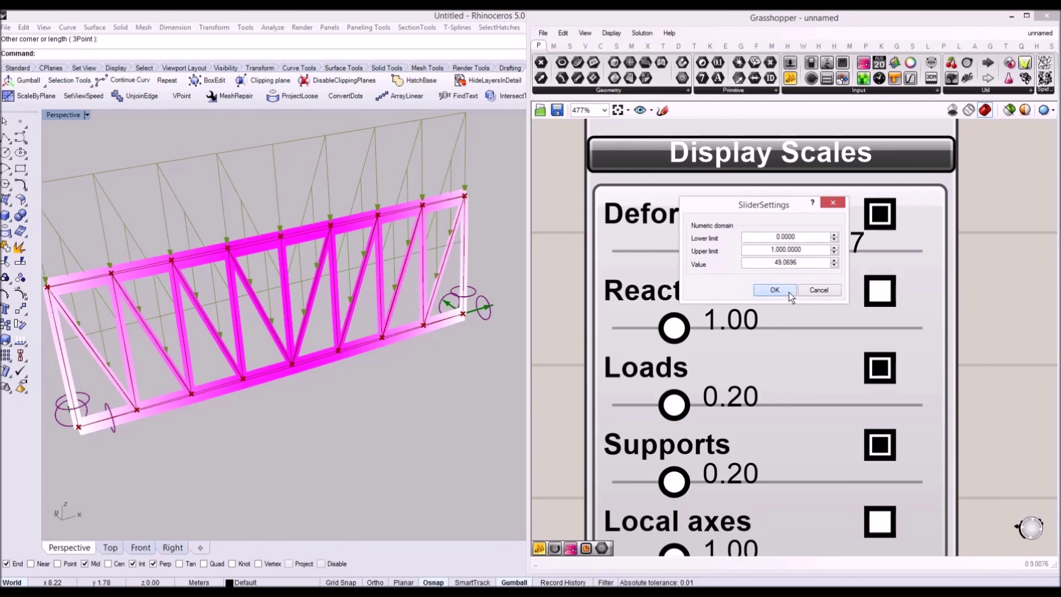
{"action": "left_click", "coordinate": [775, 289]}
{"action": "left_click_drag", "start_coordinate": [628, 251], "coordinate": [931, 239]}
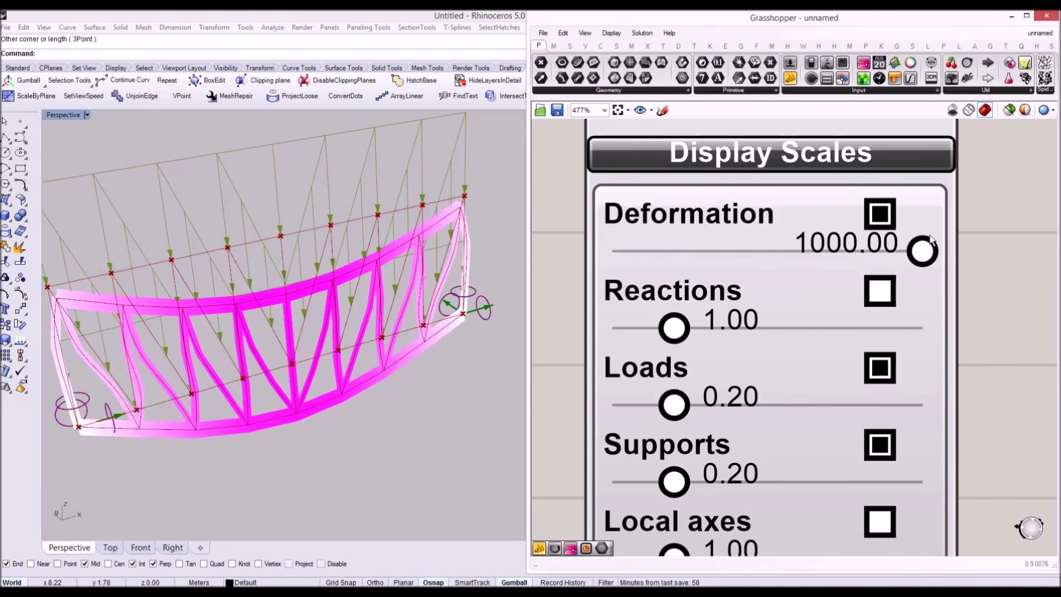
{"action": "right_click_drag", "start_coordinate": [293, 236], "coordinate": [369, 245]}
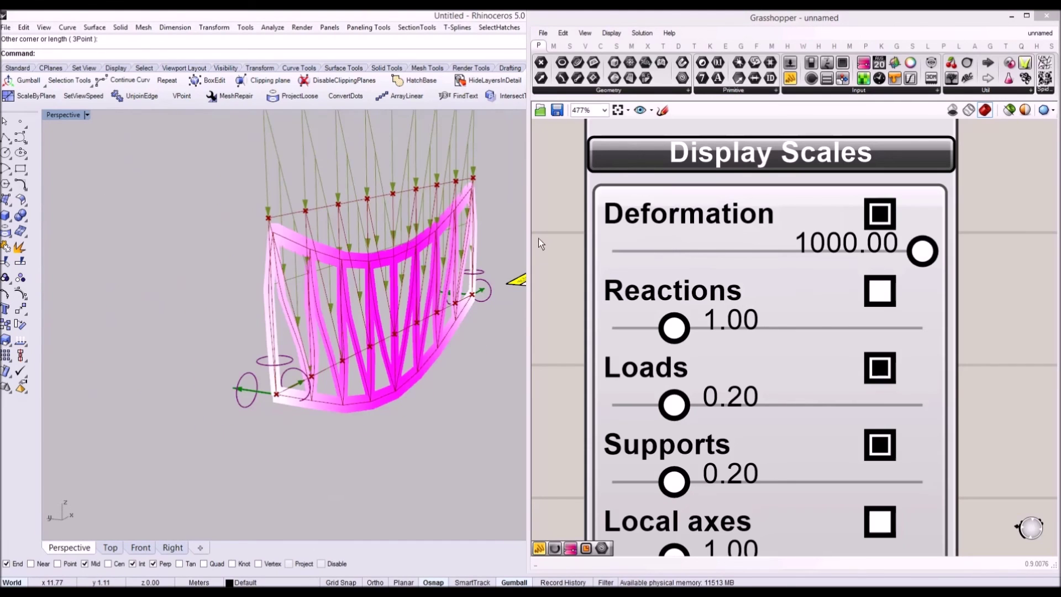
Lower the Deformation slider's upper limit and set the deformation scale to about 40.11.
{"action": "left_click", "coordinate": [930, 256]}
{"action": "double_click", "coordinate": [932, 257]}
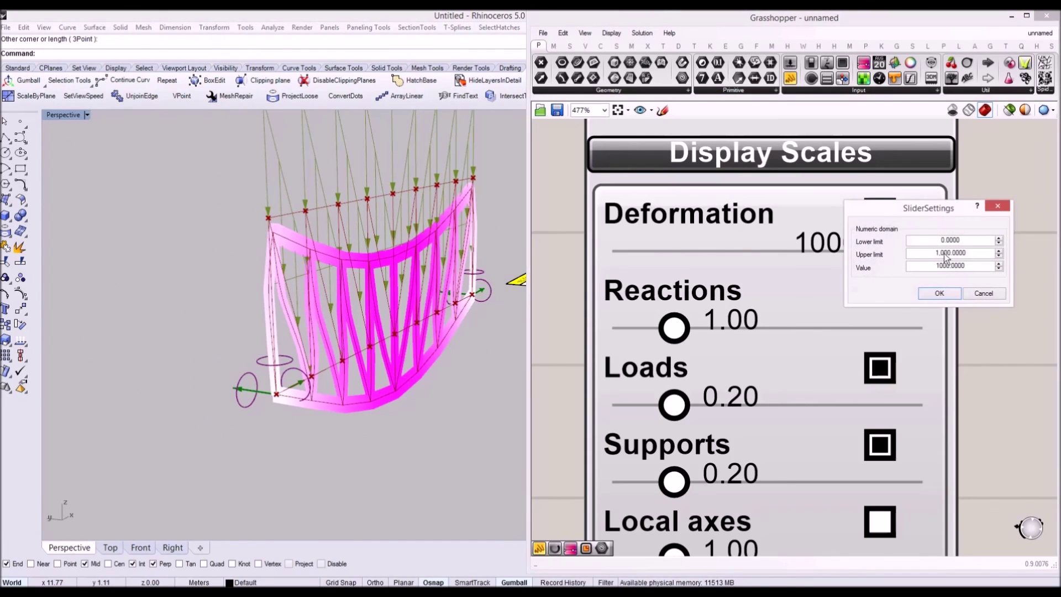
{"action": "left_click", "coordinate": [947, 294]}
{"action": "left_click_drag", "start_coordinate": [916, 255], "coordinate": [738, 250]}
{"action": "scroll", "coordinate": [368, 223], "scroll_direction": "down", "scroll_amount": 5}
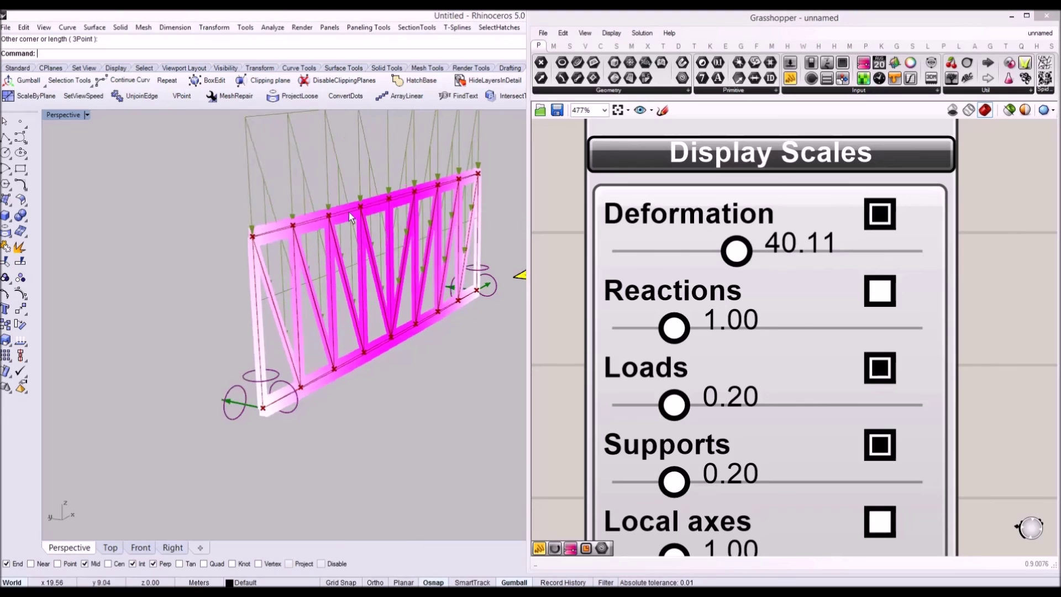